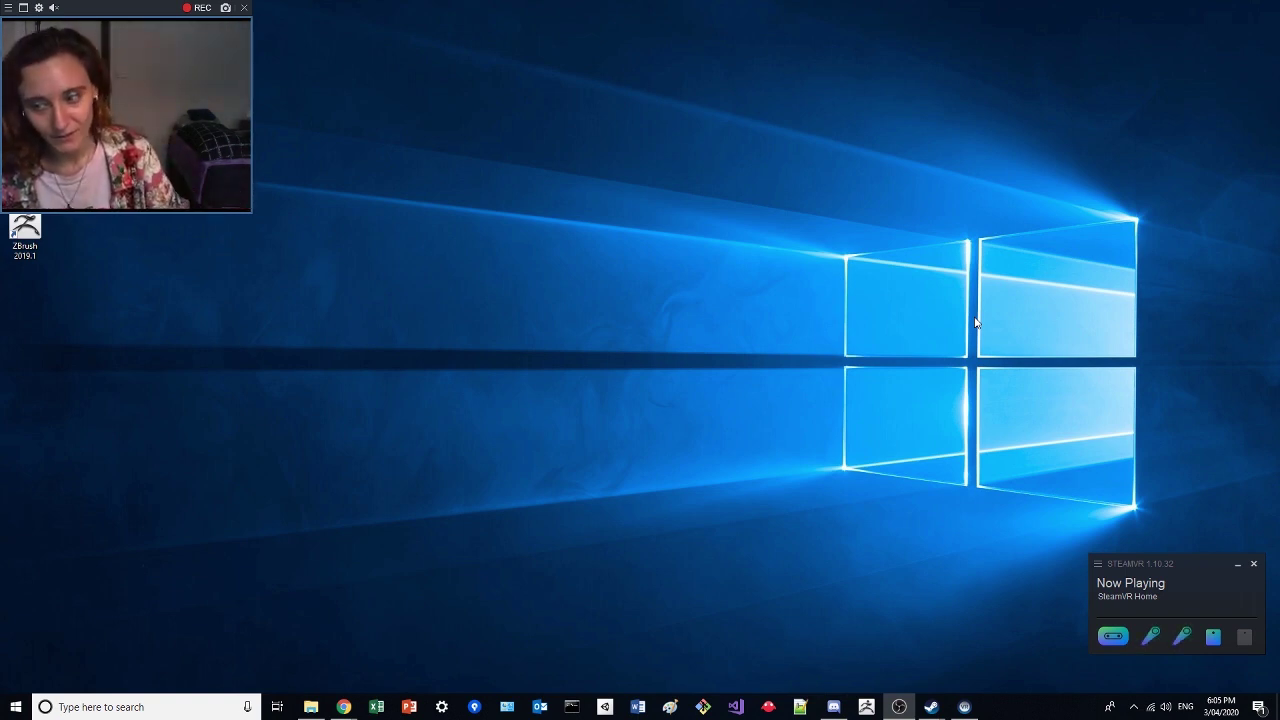
In Unity Hub, create a new 3D project named 360_Video in the Unity3D folder.
{"action": "left_click", "coordinate": [605, 706]}
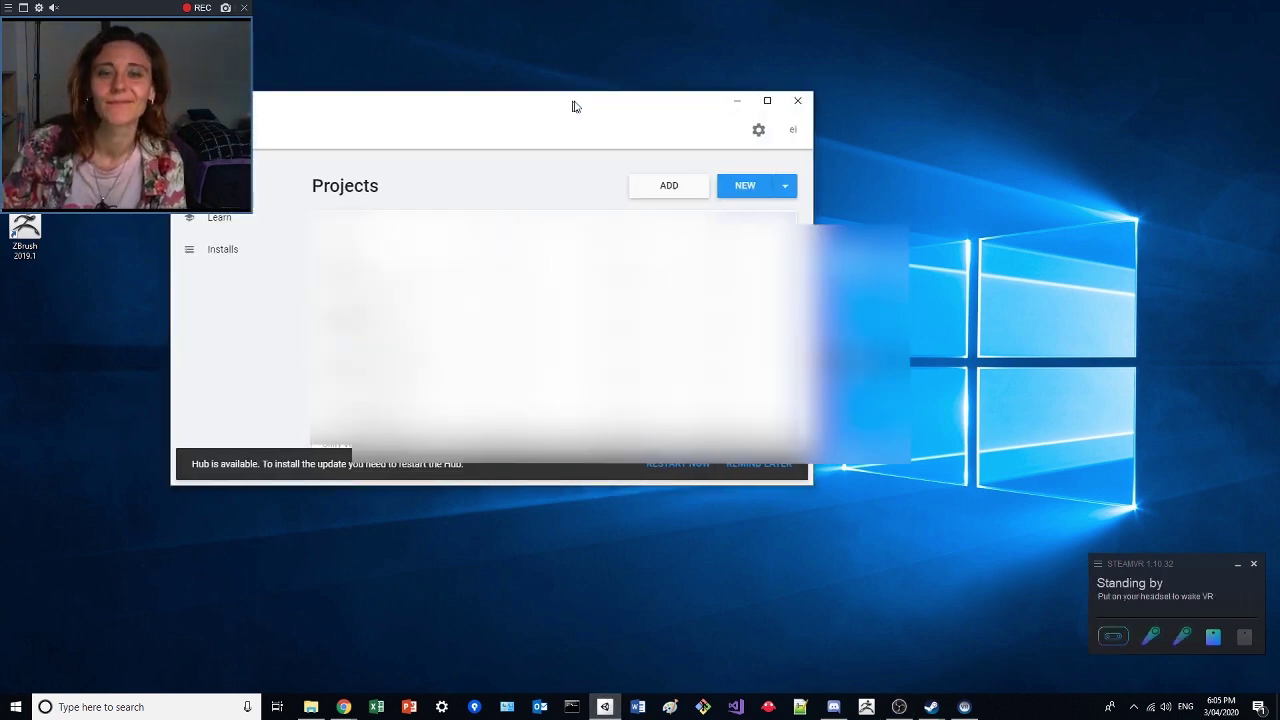
{"action": "left_click", "coordinate": [858, 203]}
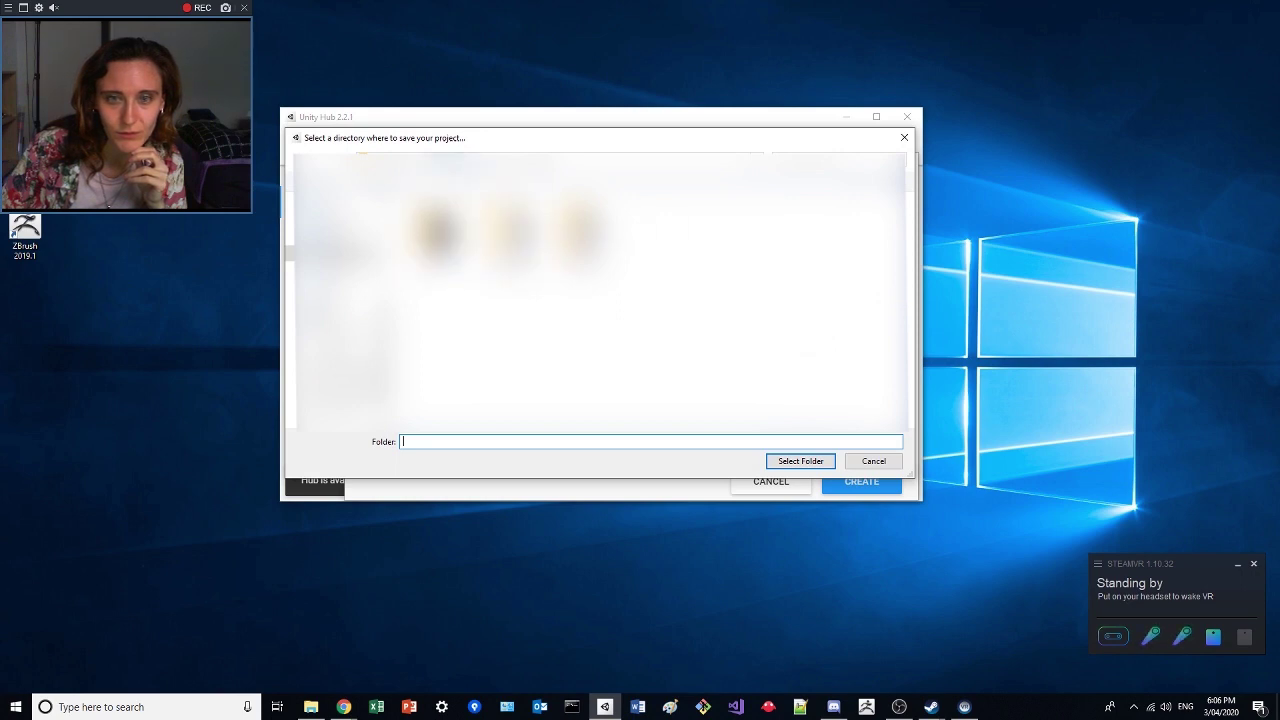
{"action": "left_click", "coordinate": [540, 410]}
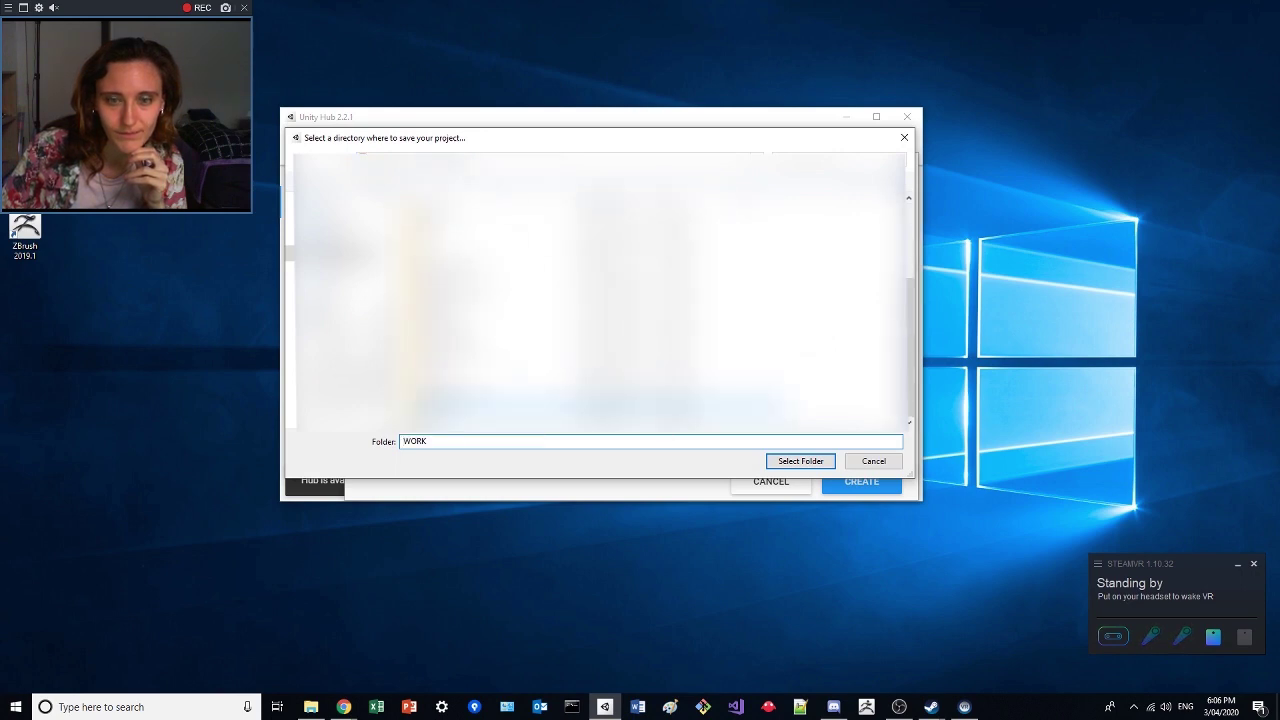
{"action": "left_click", "coordinate": [803, 463]}
{"action": "key", "text": "BackSpace"}
{"action": "key", "text": "BackSpace"}
{"action": "key", "text": "BackSpace"}
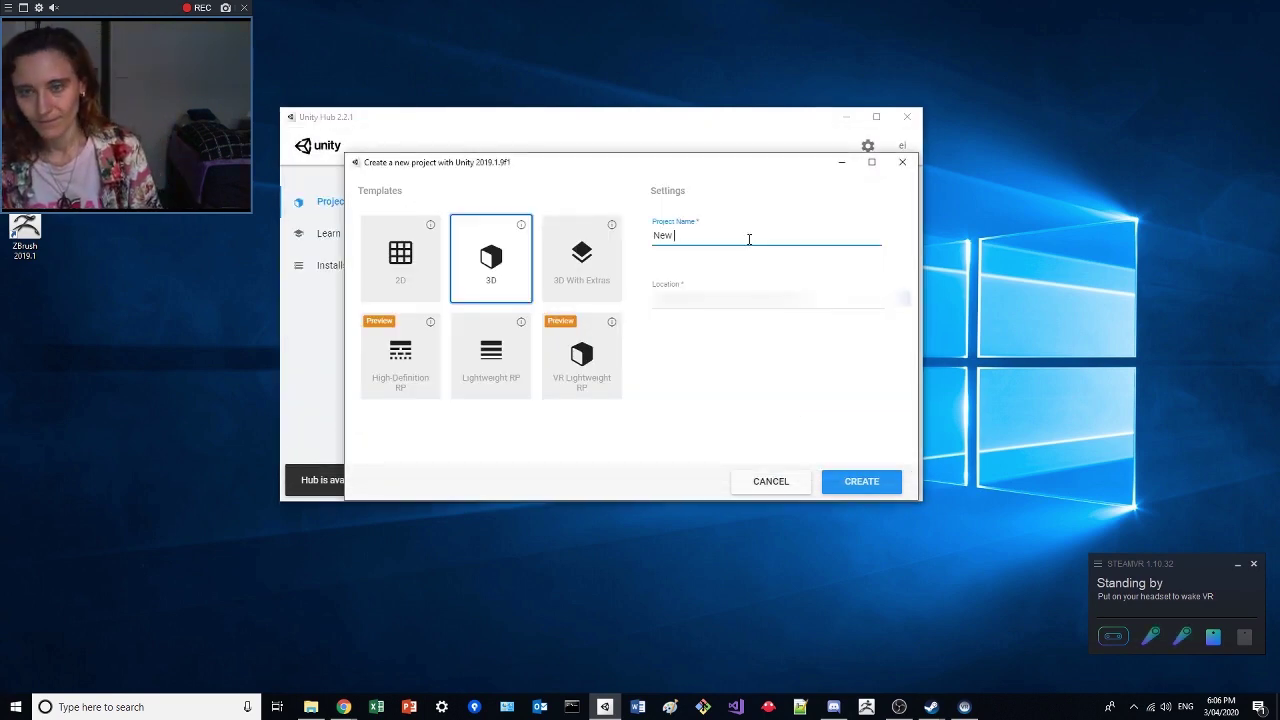
{"action": "key", "text": "BackSpace"}
{"action": "key", "text": "BackSpace"}
{"action": "key", "text": "BackSpace"}
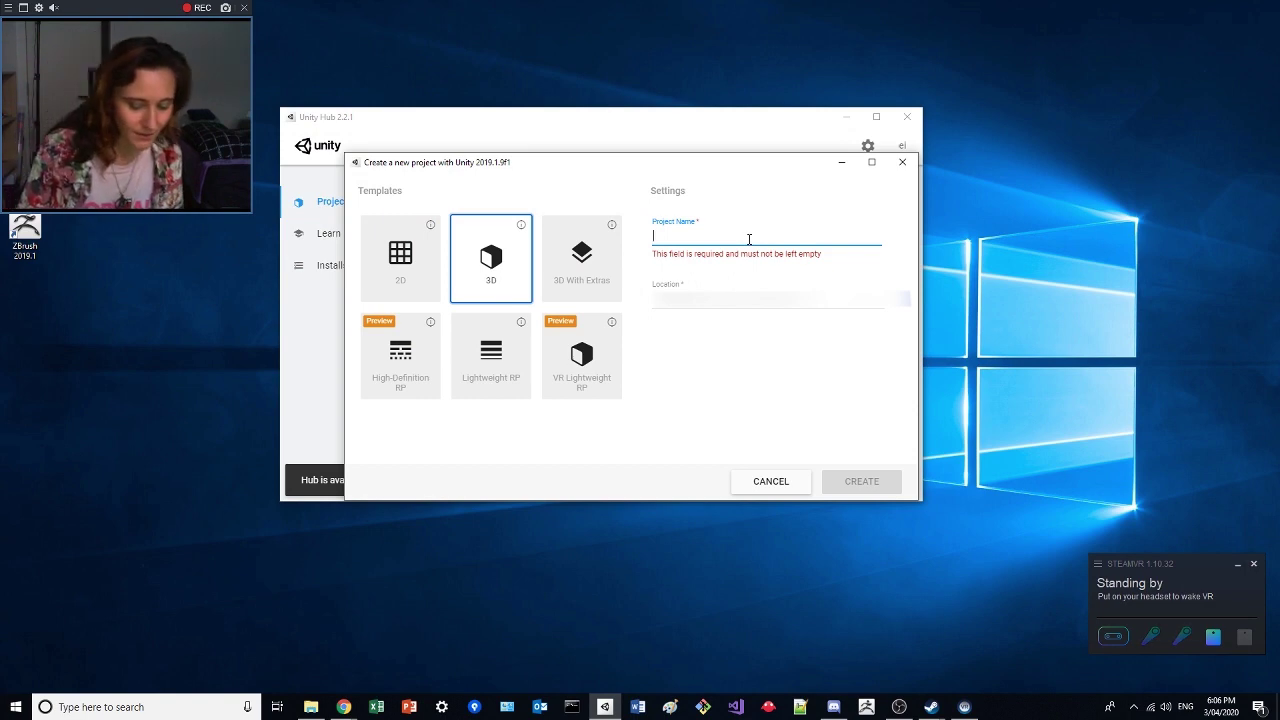
{"action": "type", "text": "360"}
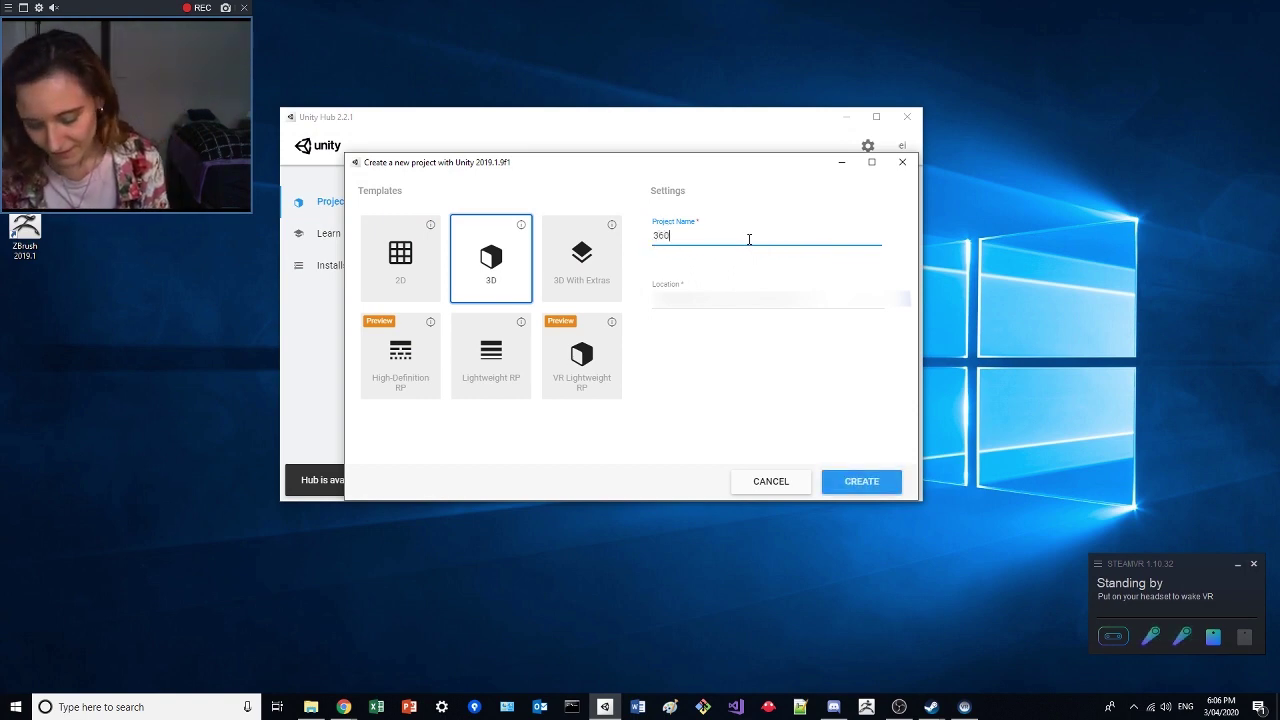
{"action": "type", "text": "_Video"}
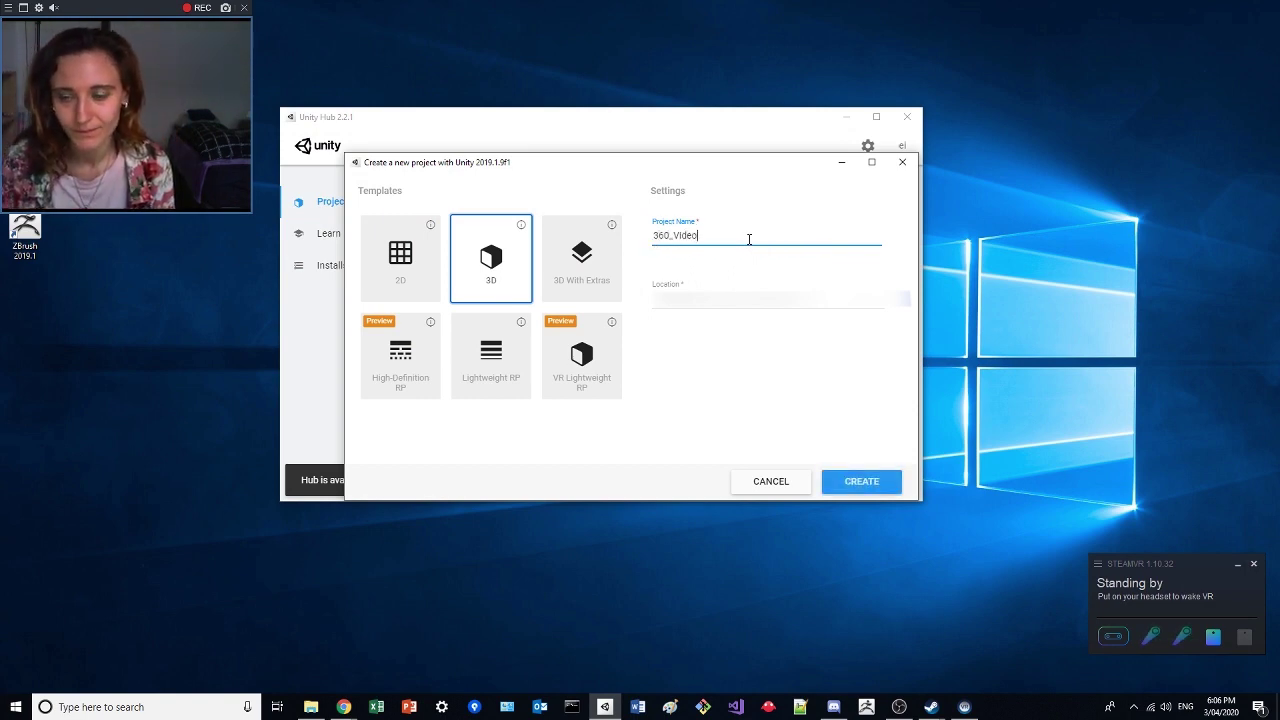
{"action": "left_click", "coordinate": [862, 487]}
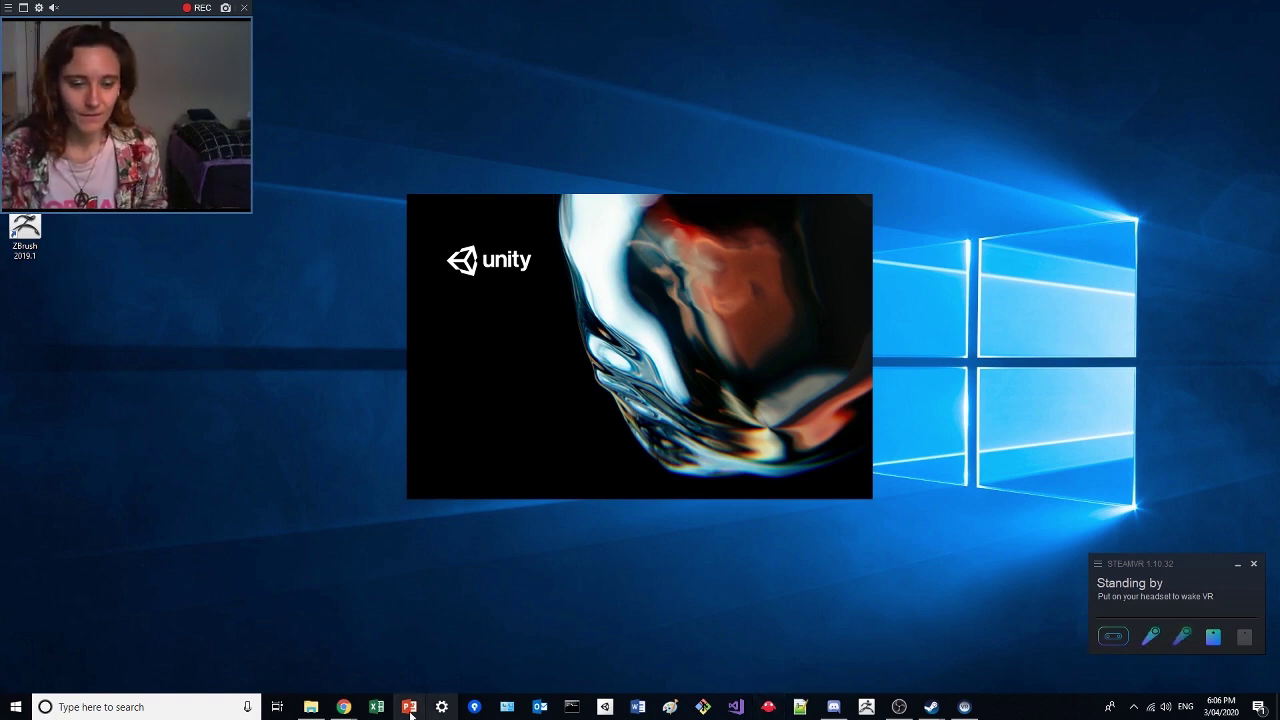
Bring up Mettle's Free 360 Video Downloads page and scroll to the Pebbly Beach clip.
{"action": "mouse_move", "coordinate": [344, 706]}
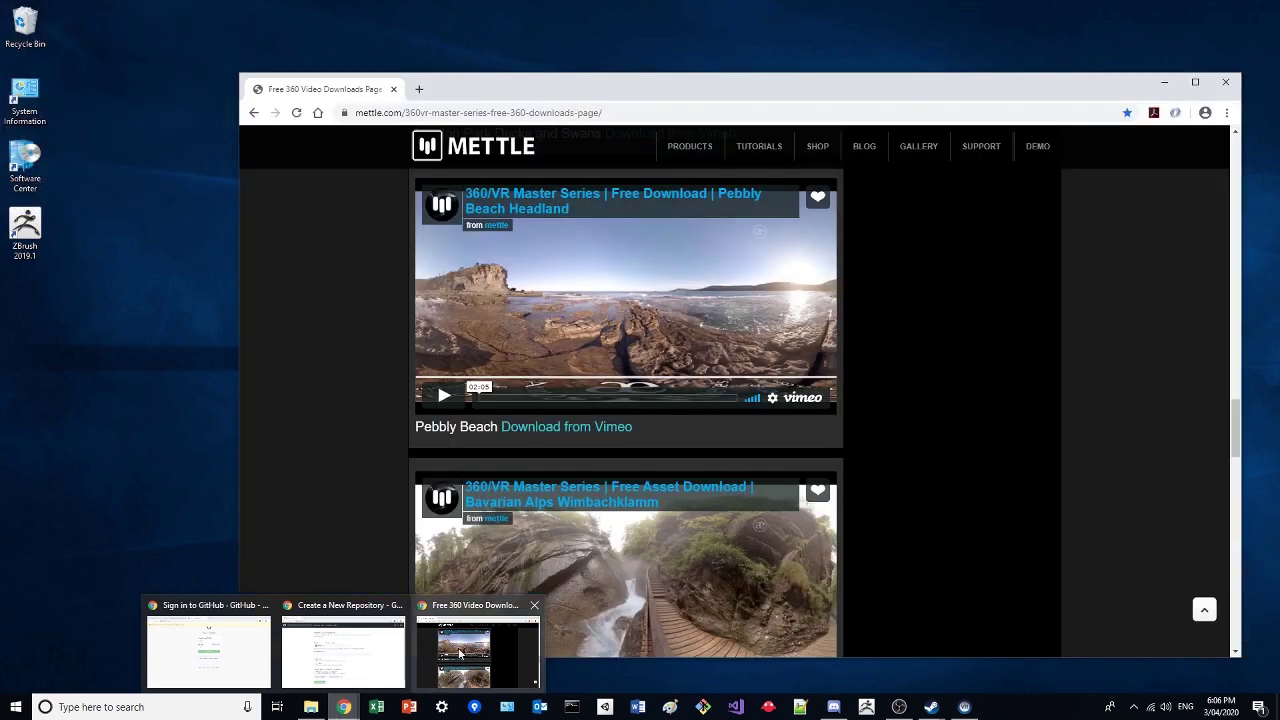
{"action": "left_click", "coordinate": [440, 660]}
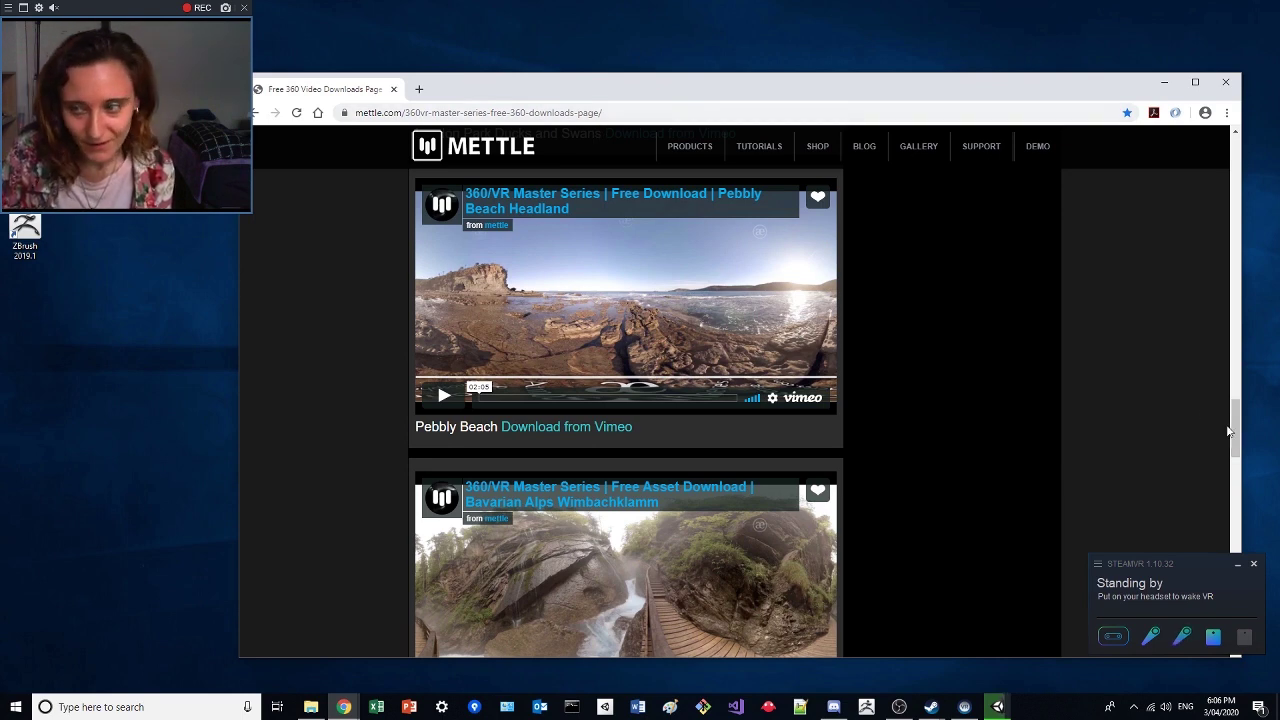
{"action": "left_click_drag", "start_coordinate": [1229, 431], "coordinate": [1239, 412]}
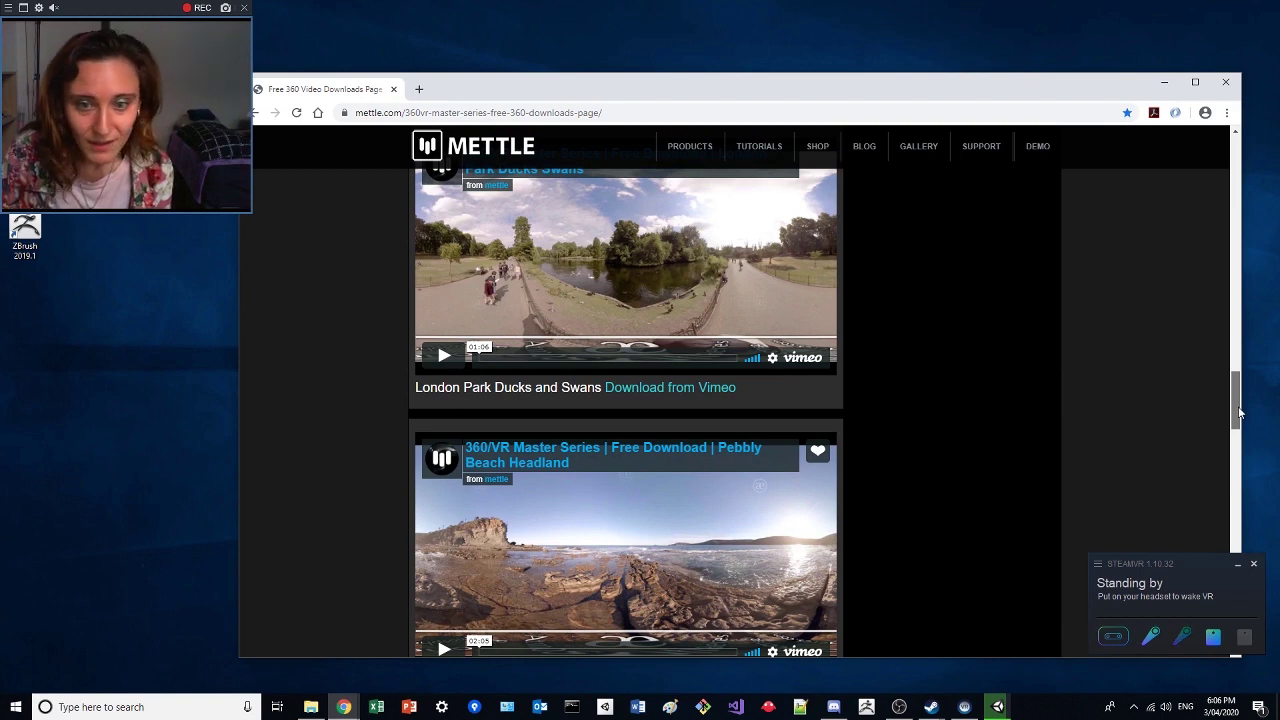
{"action": "left_click_drag", "start_coordinate": [1239, 412], "coordinate": [1245, 428]}
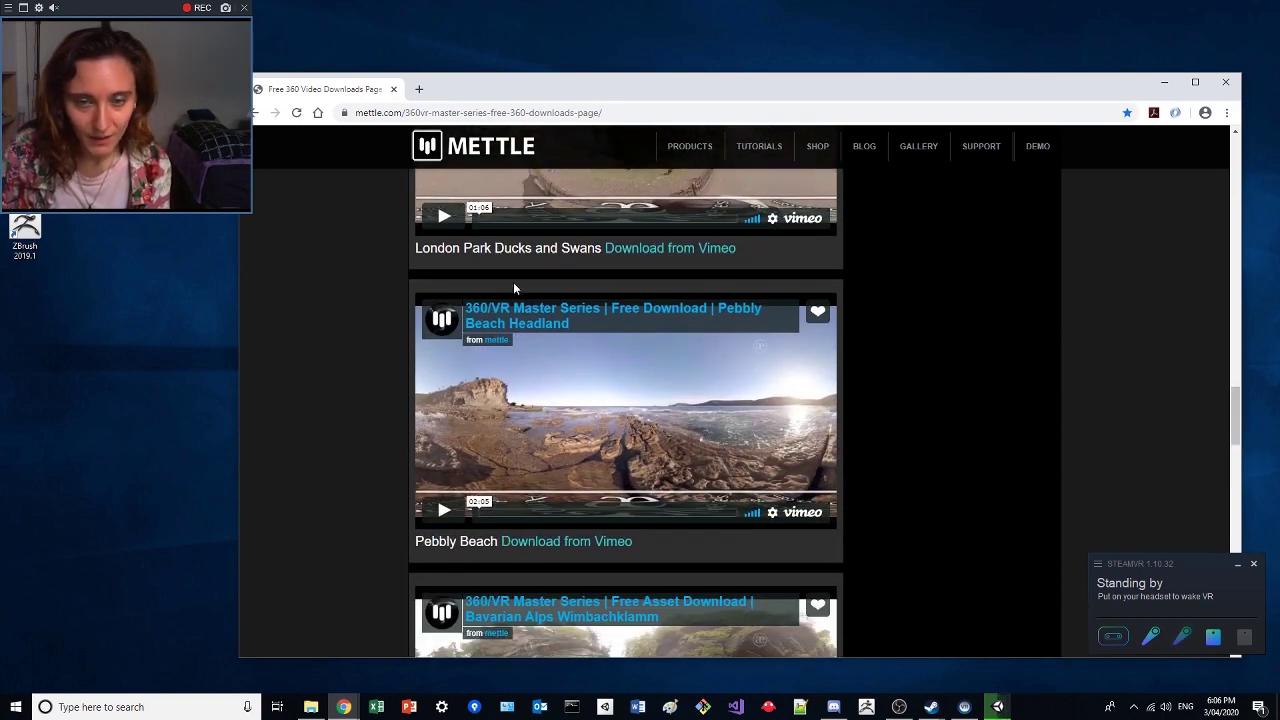
Download the Original 4096×2048 Pebbly Beach Headland mp4 from Vimeo, then narrow and shift the browser left.
{"action": "left_click", "coordinate": [560, 541]}
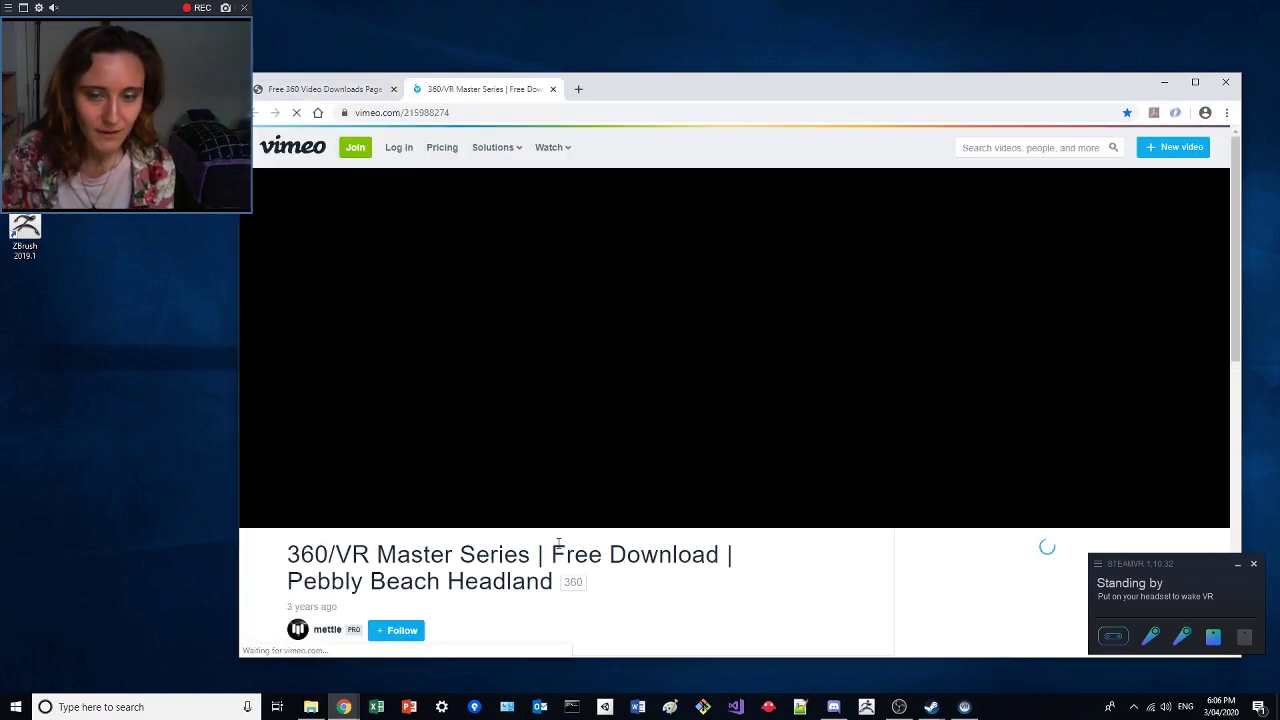
{"action": "scroll", "coordinate": [686, 510], "scroll_direction": "down", "scroll_amount": 2}
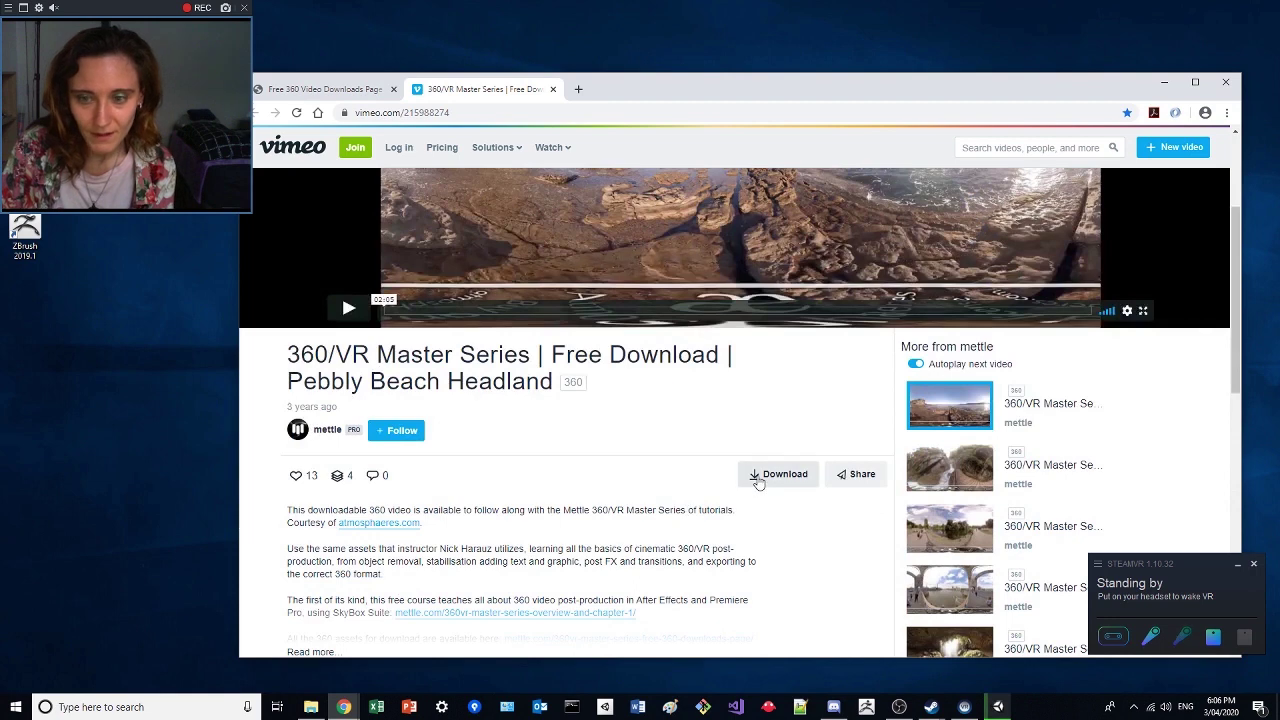
{"action": "left_click", "coordinate": [763, 474]}
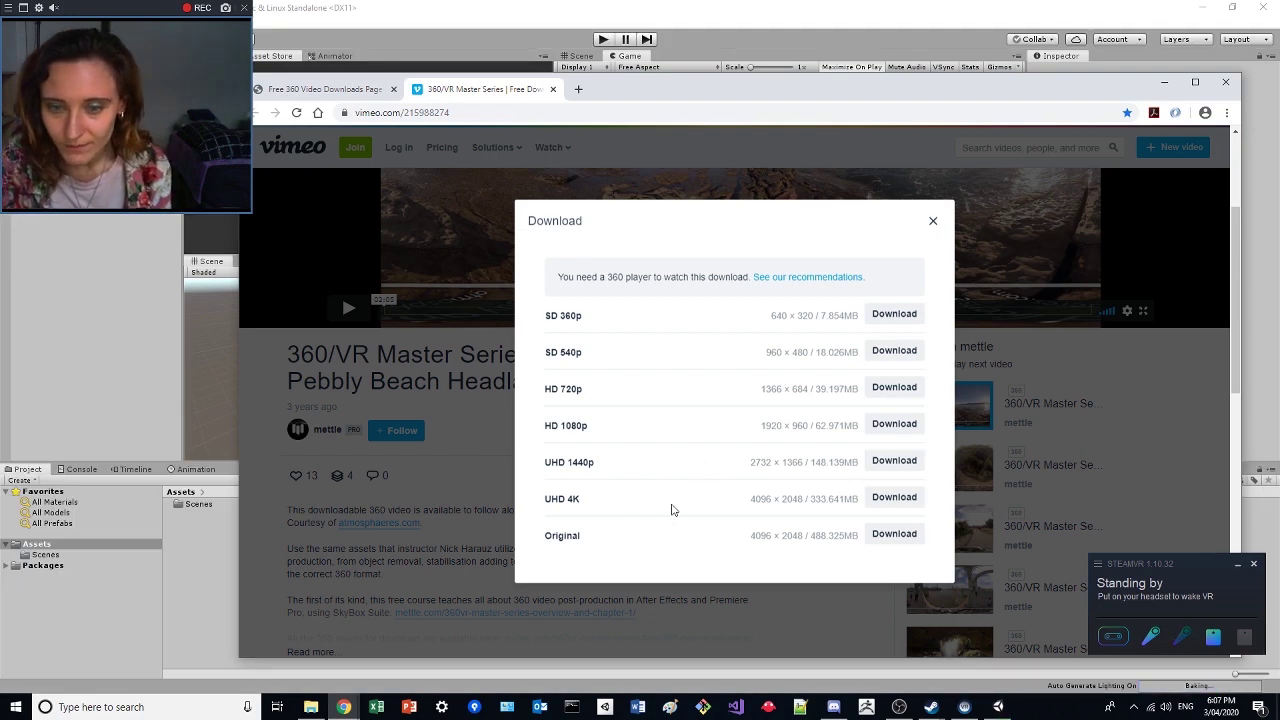
{"action": "left_click", "coordinate": [893, 534]}
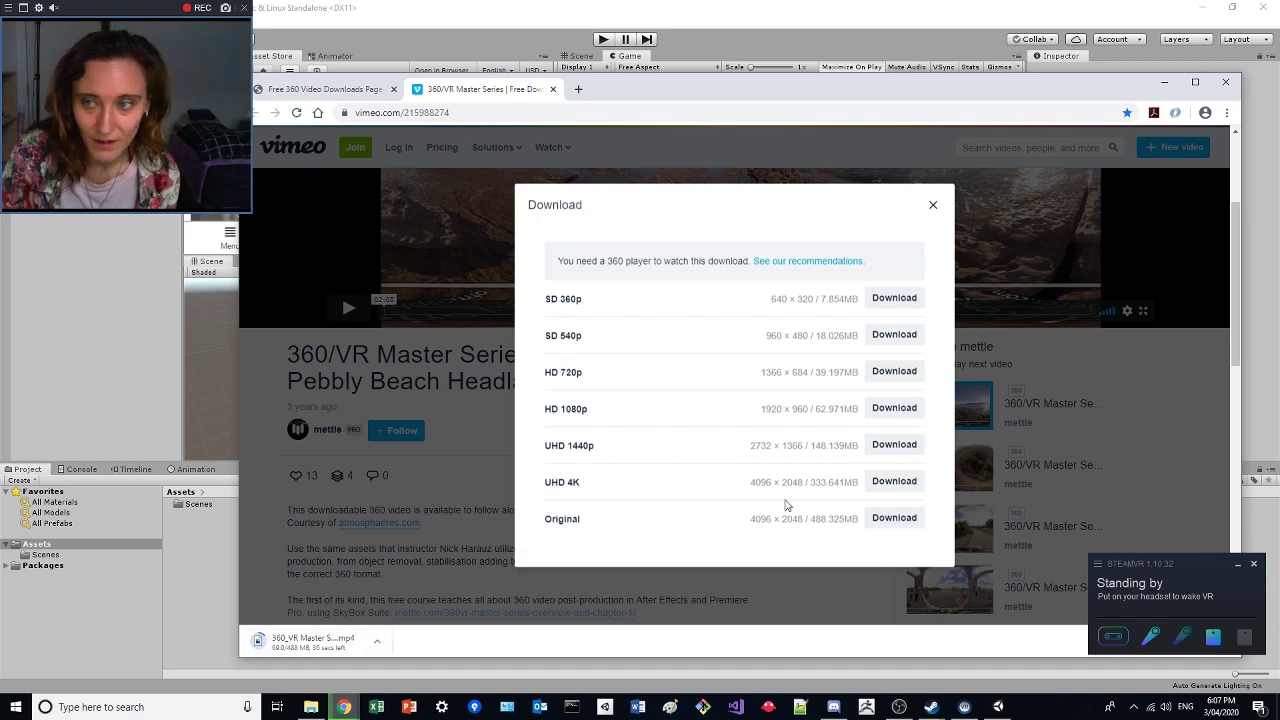
{"action": "left_click", "coordinate": [932, 205]}
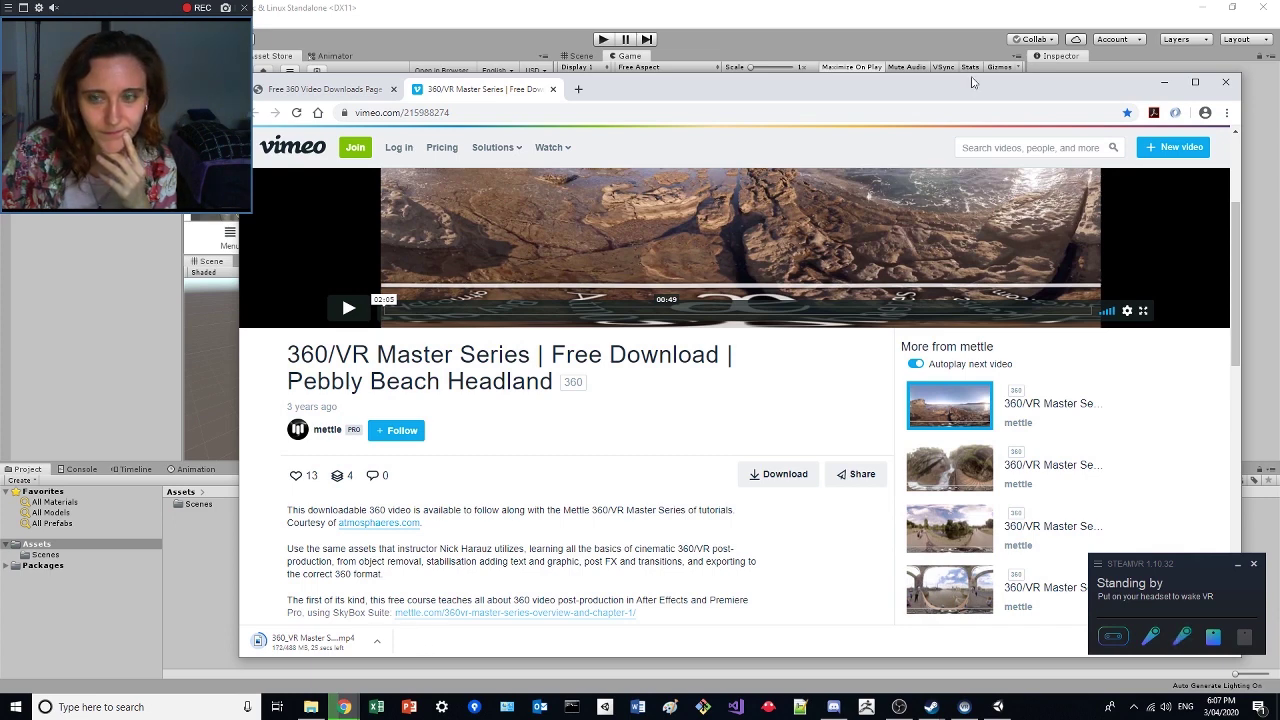
{"action": "left_click_drag", "start_coordinate": [1243, 97], "coordinate": [1016, 97]}
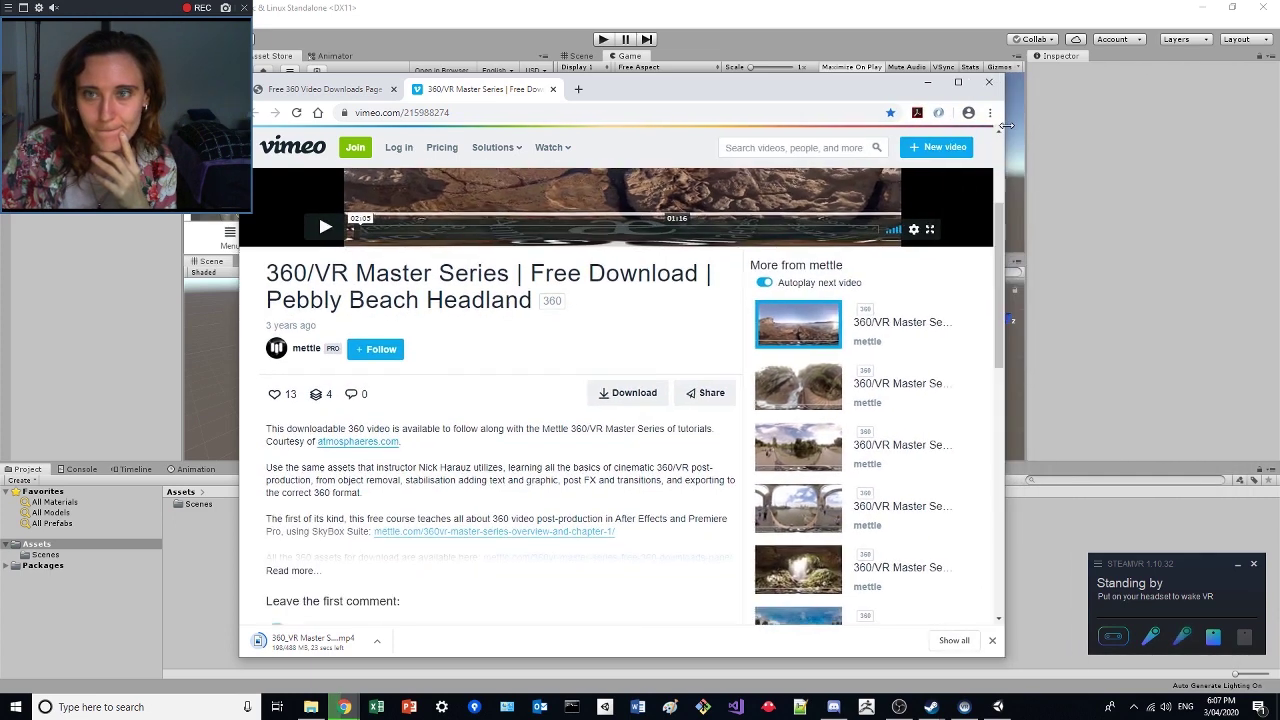
{"action": "left_click_drag", "start_coordinate": [806, 94], "coordinate": [573, 79]}
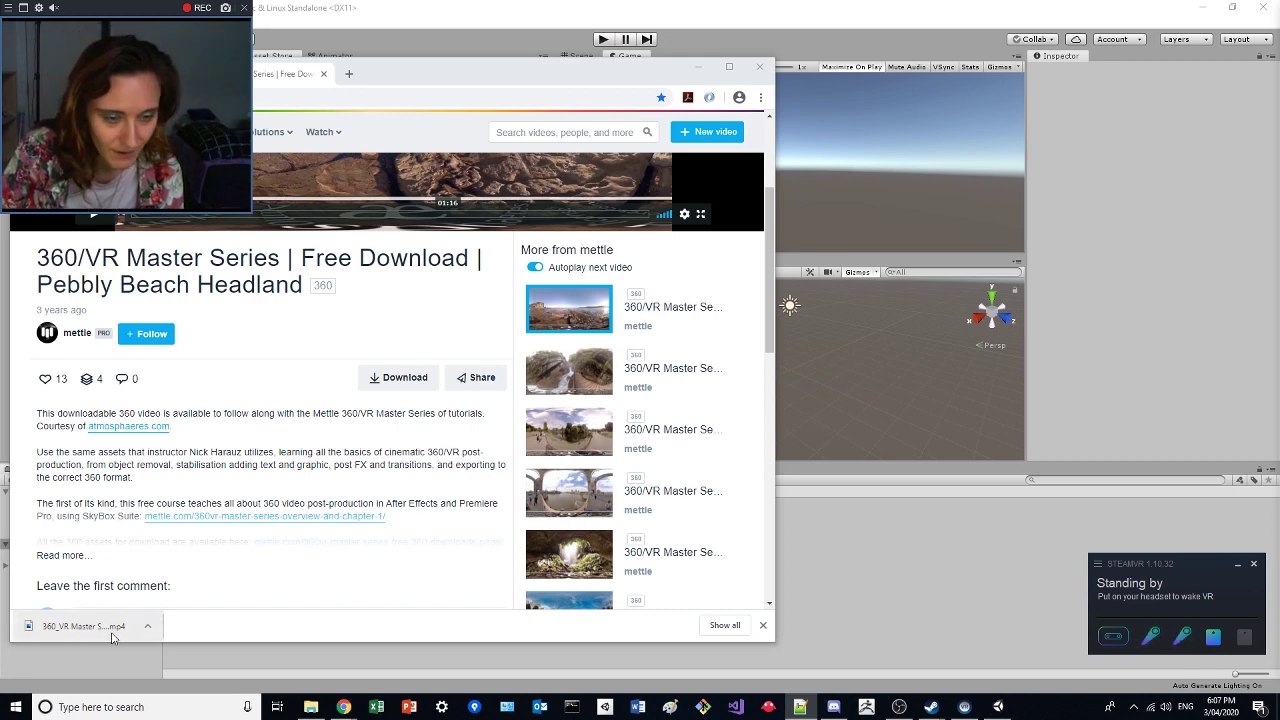
Drop the downloaded Pebbly Beach Headland mp4 into Unity's Assets and check its 4096×2048 import settings.
{"action": "left_click", "coordinate": [86, 626]}
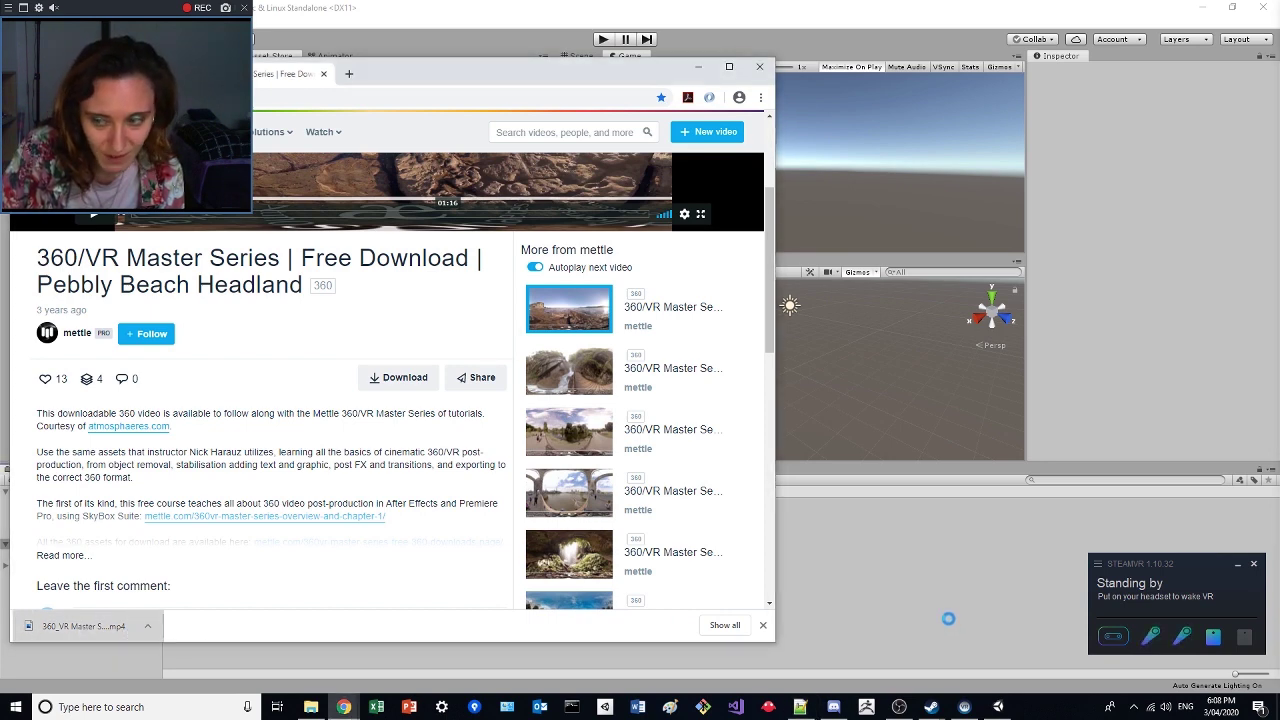
{"action": "left_click", "coordinate": [900, 528]}
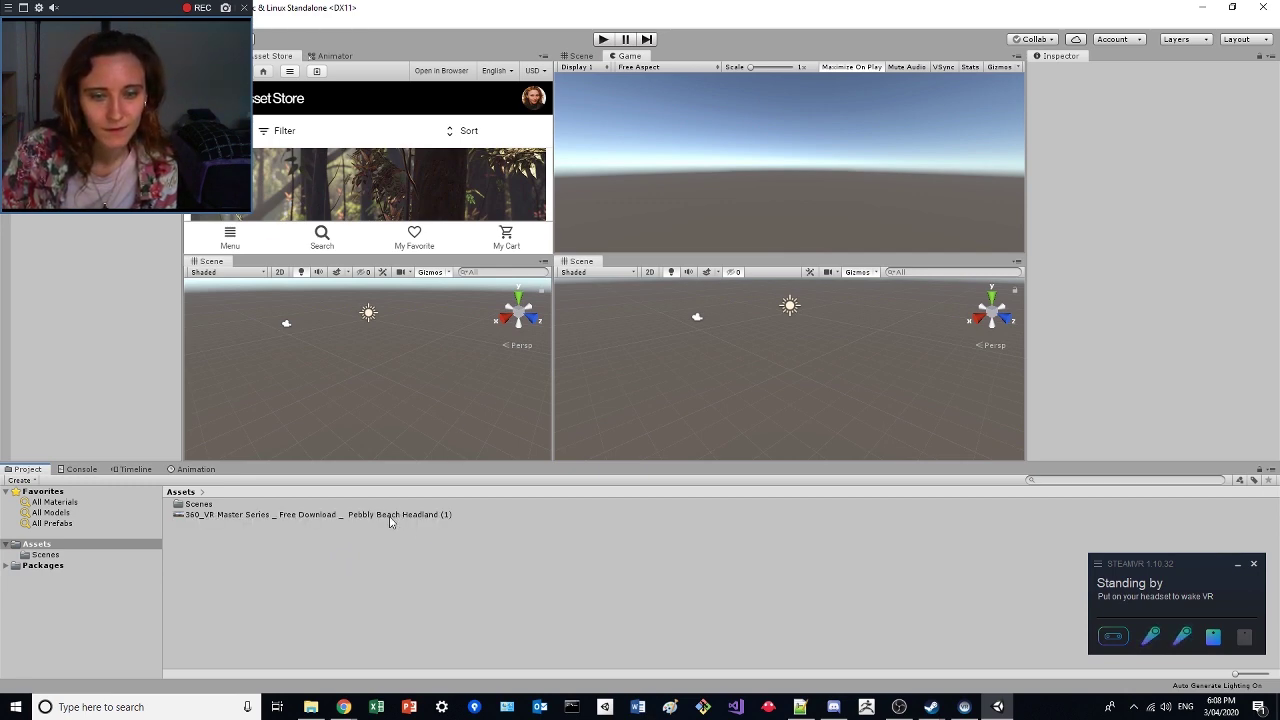
{"action": "left_click", "coordinate": [391, 516]}
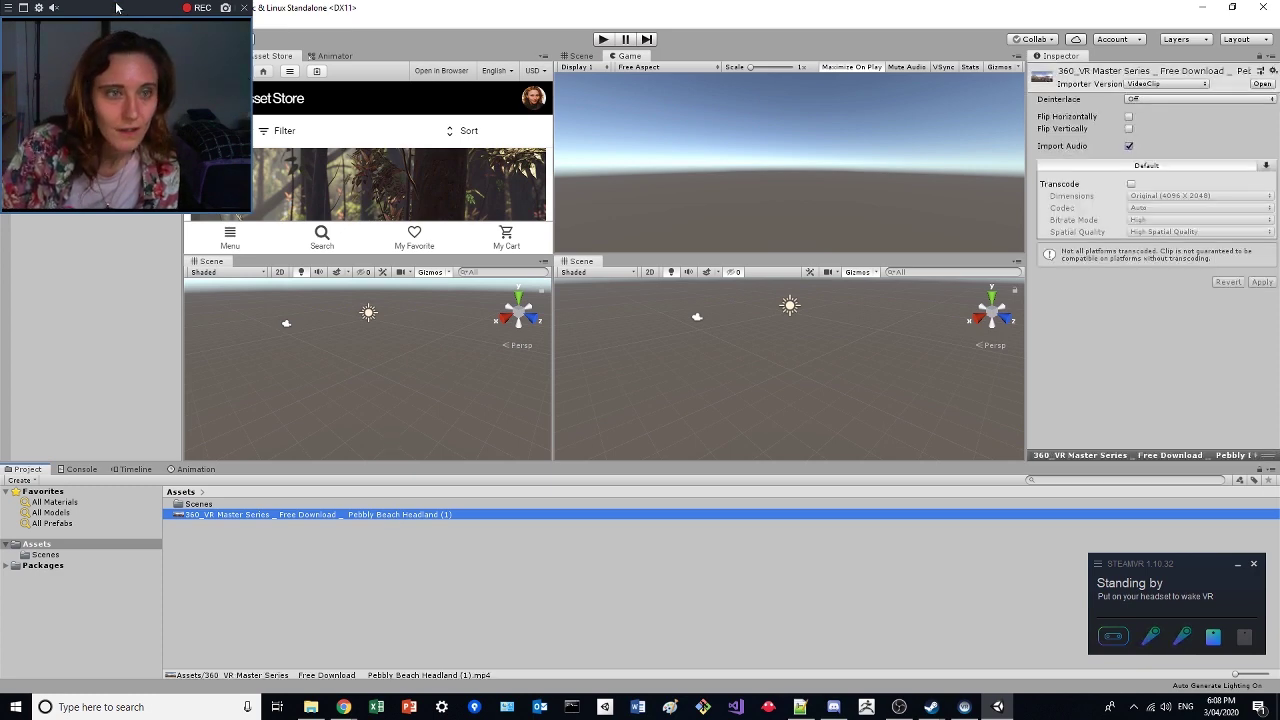
{"action": "left_click", "coordinate": [108, 277]}
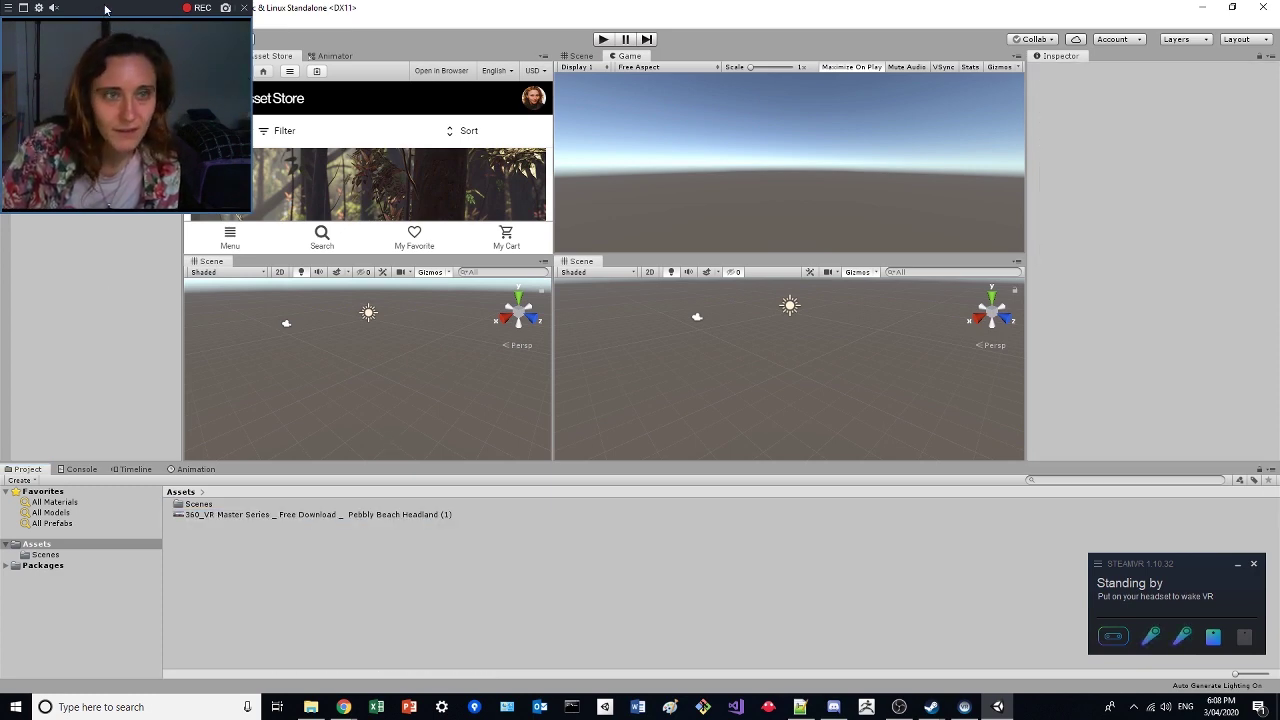
Search the Asset Store for steamvr and open the SteamVR Plugin page.
{"action": "left_click_drag", "start_coordinate": [105, 9], "coordinate": [1131, 9]}
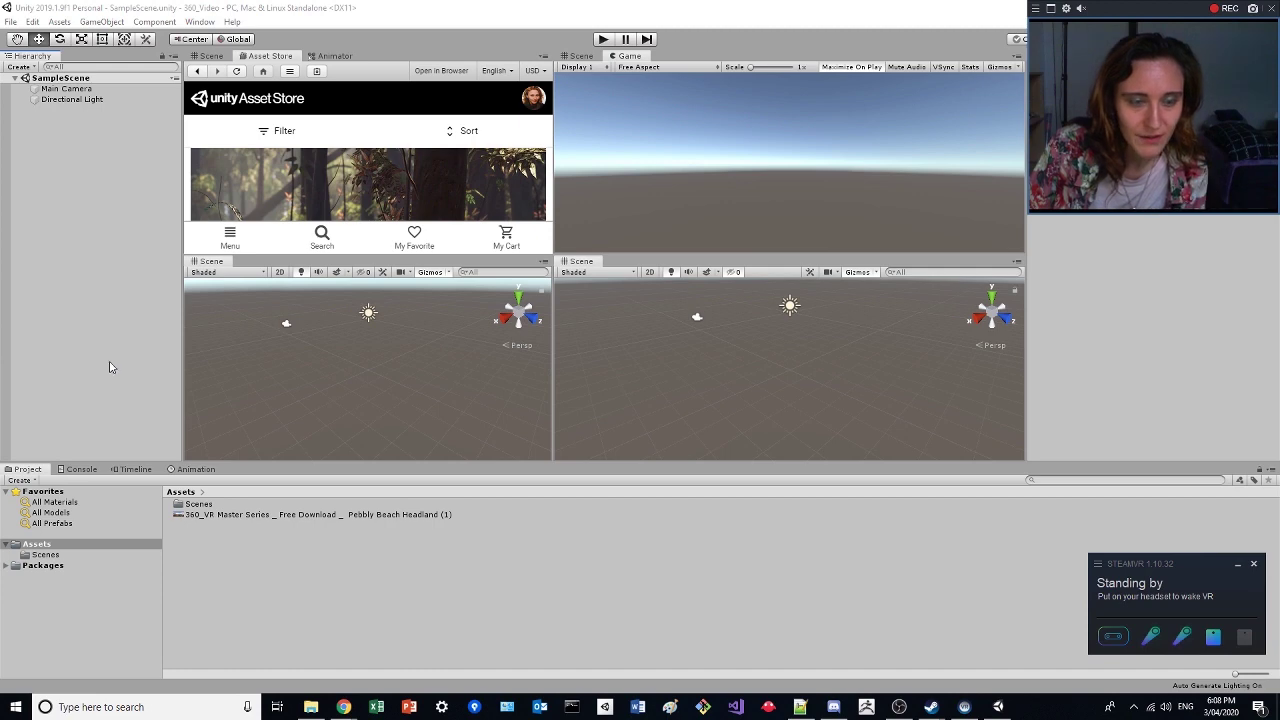
{"action": "left_click", "coordinate": [101, 300]}
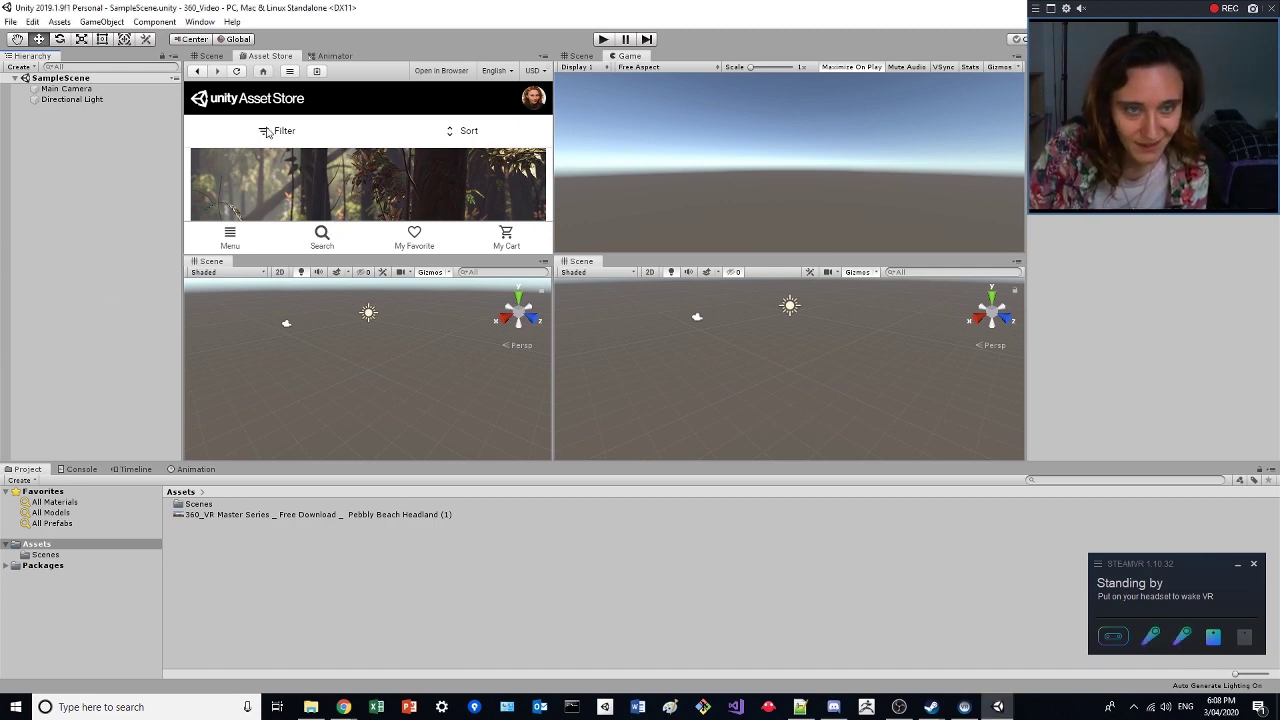
{"action": "left_click", "coordinate": [324, 236]}
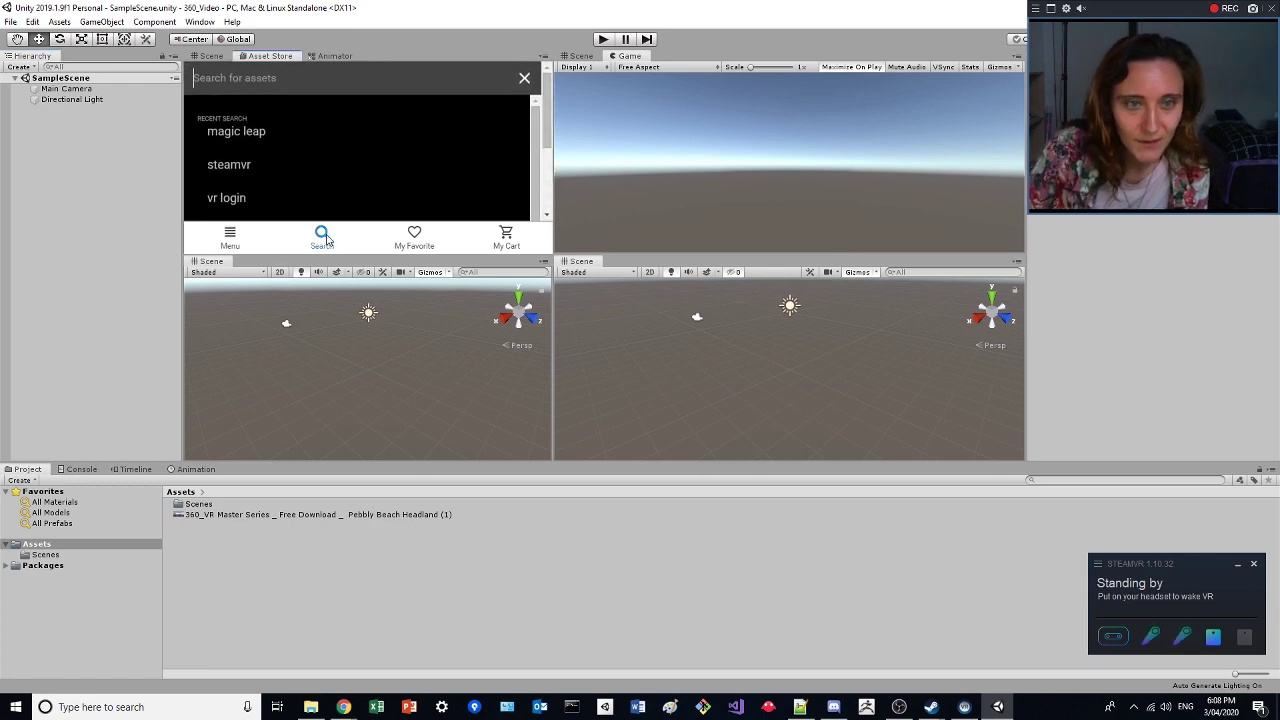
{"action": "left_click", "coordinate": [266, 166]}
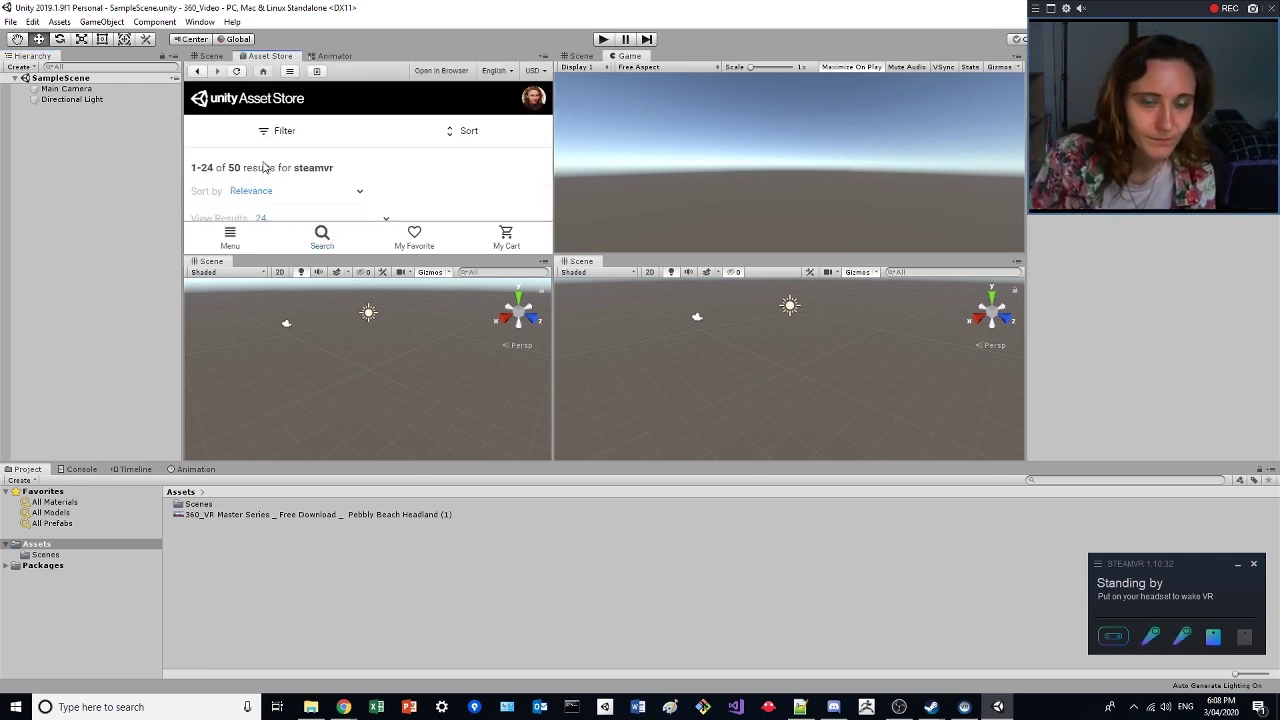
{"action": "scroll", "coordinate": [265, 167], "scroll_direction": "down", "scroll_amount": 2}
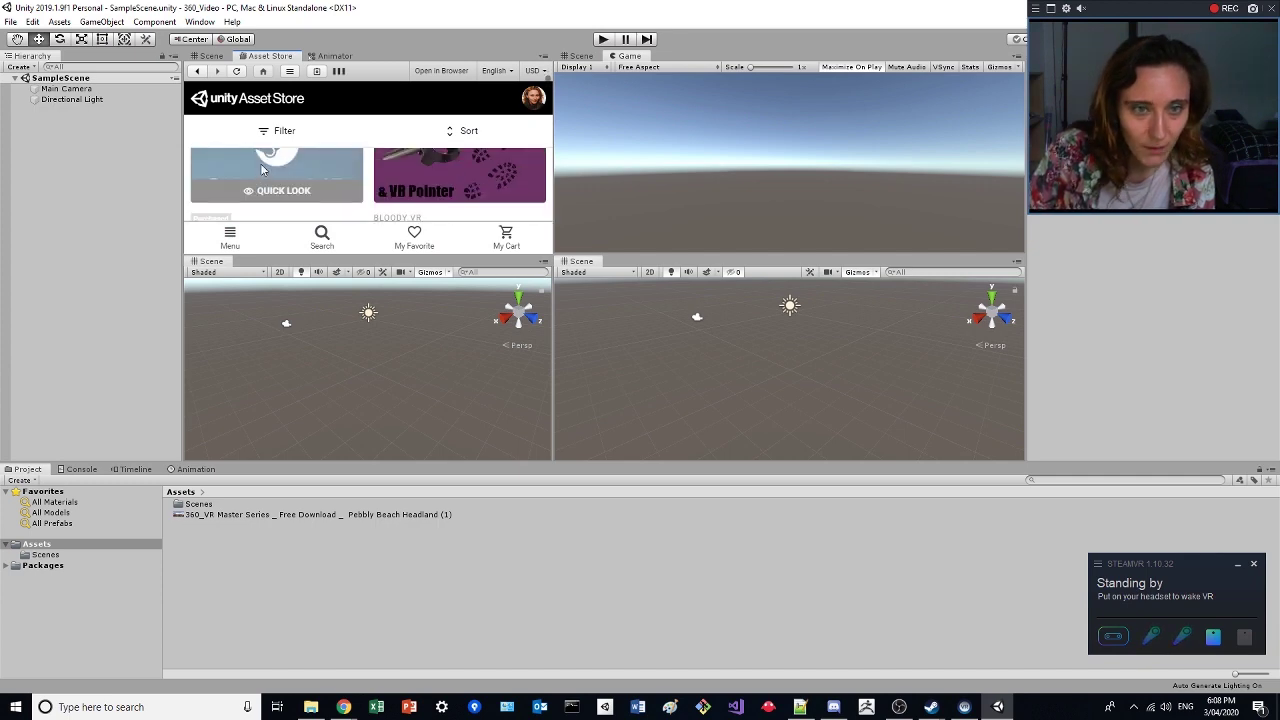
{"action": "left_click", "coordinate": [260, 166]}
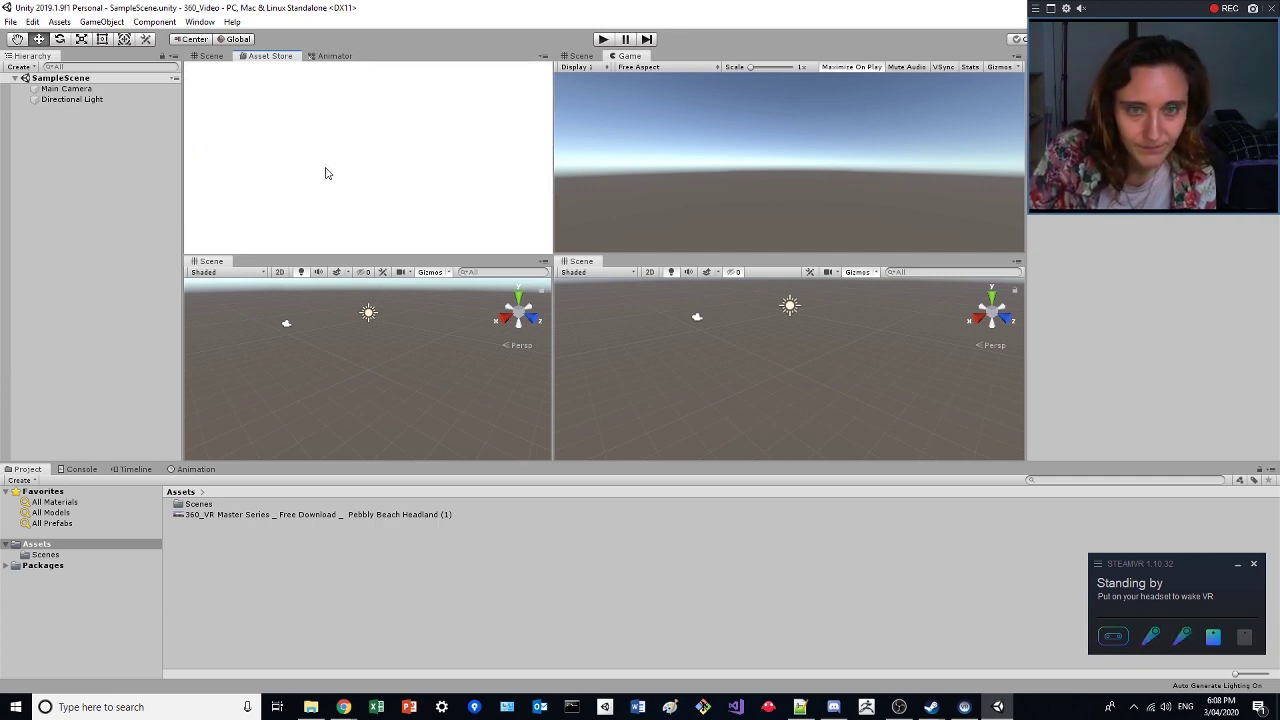
Scroll to the FREE SteamVR Plugin package and start its import.
{"action": "scroll", "coordinate": [326, 175], "scroll_direction": "down", "scroll_amount": 2}
{"action": "scroll", "coordinate": [326, 175], "scroll_direction": "up", "scroll_amount": 1}
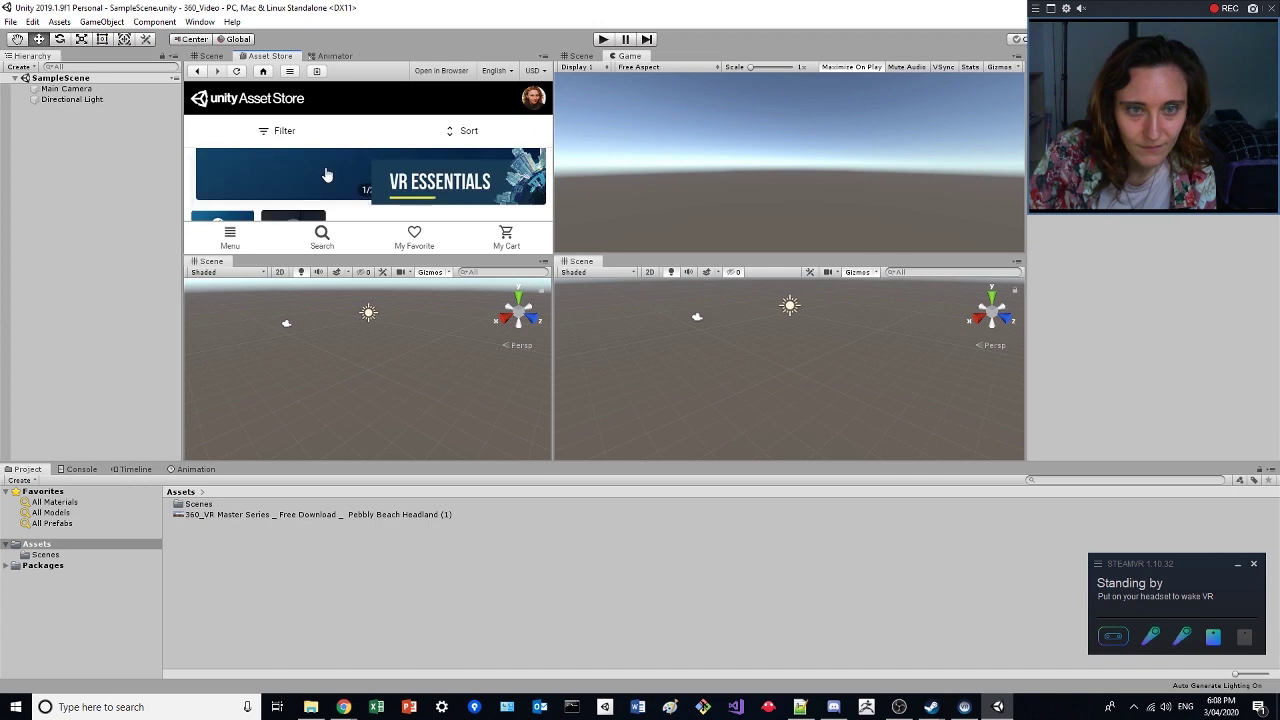
{"action": "scroll", "coordinate": [324, 176], "scroll_direction": "down", "scroll_amount": 2}
{"action": "scroll", "coordinate": [323, 177], "scroll_direction": "down", "scroll_amount": 2}
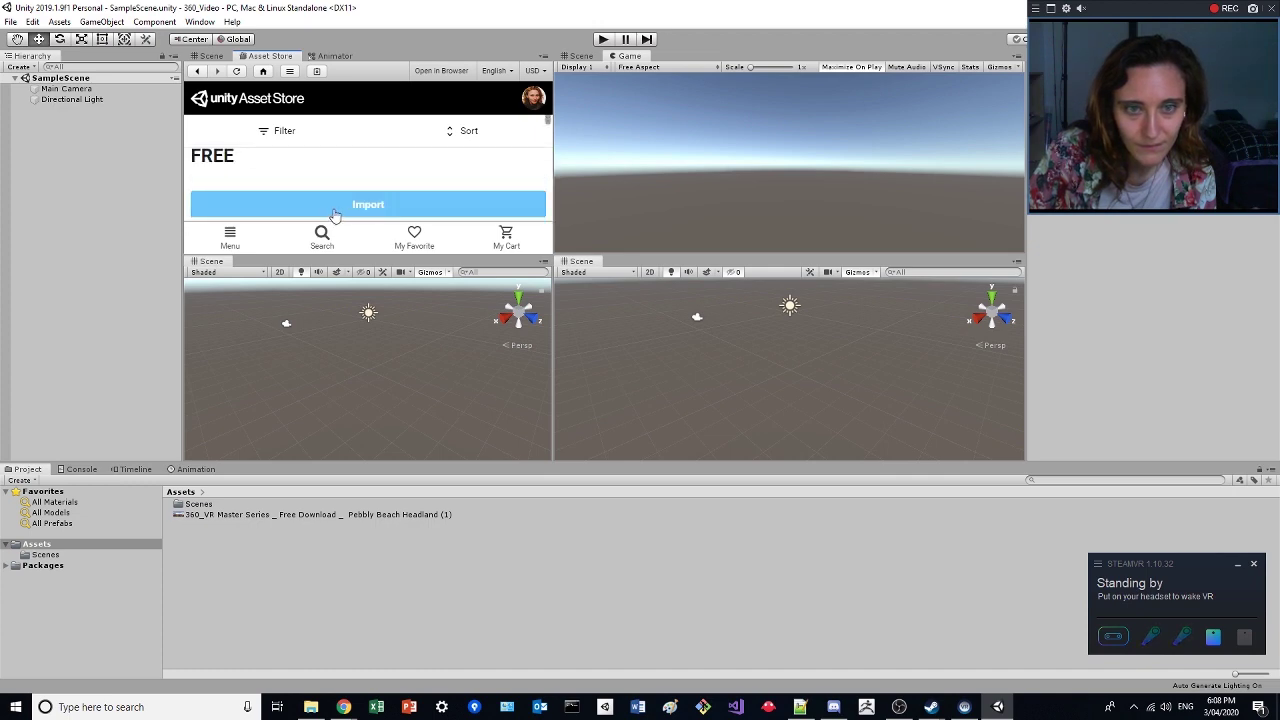
{"action": "left_click", "coordinate": [334, 212]}
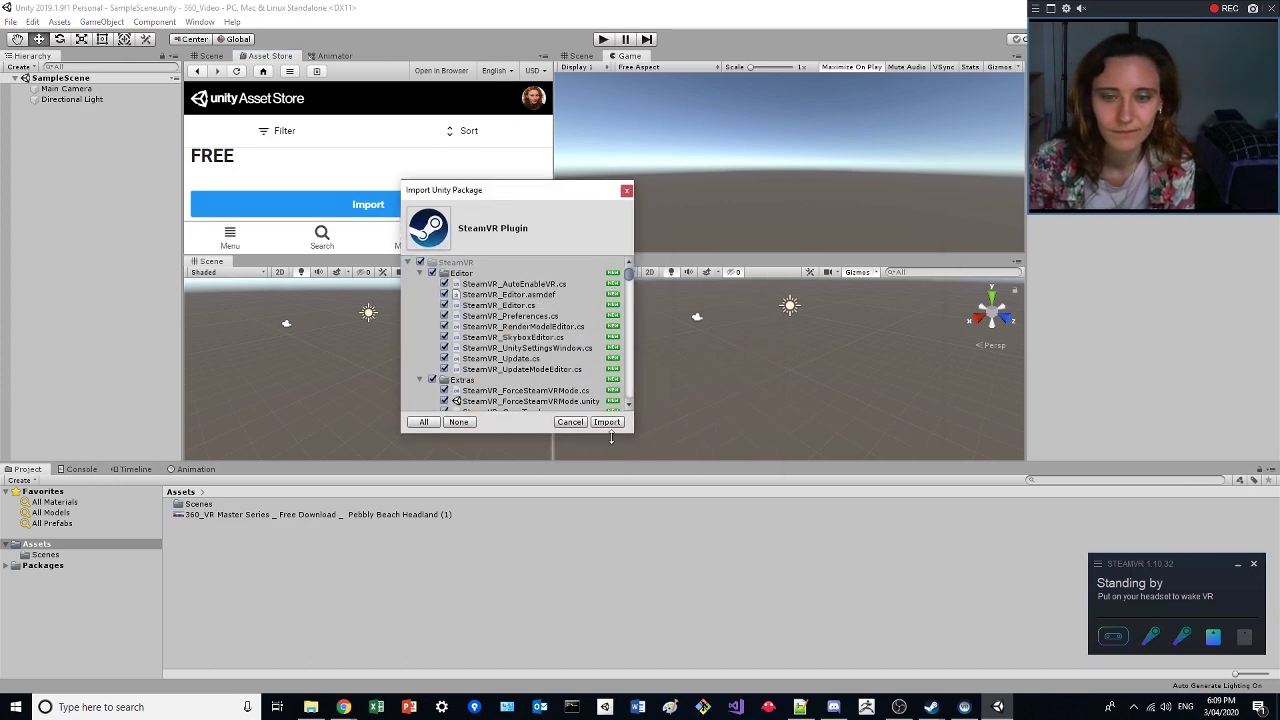
Import all SteamVR Plugin files into the 360_Video project.
{"action": "left_click", "coordinate": [607, 422]}
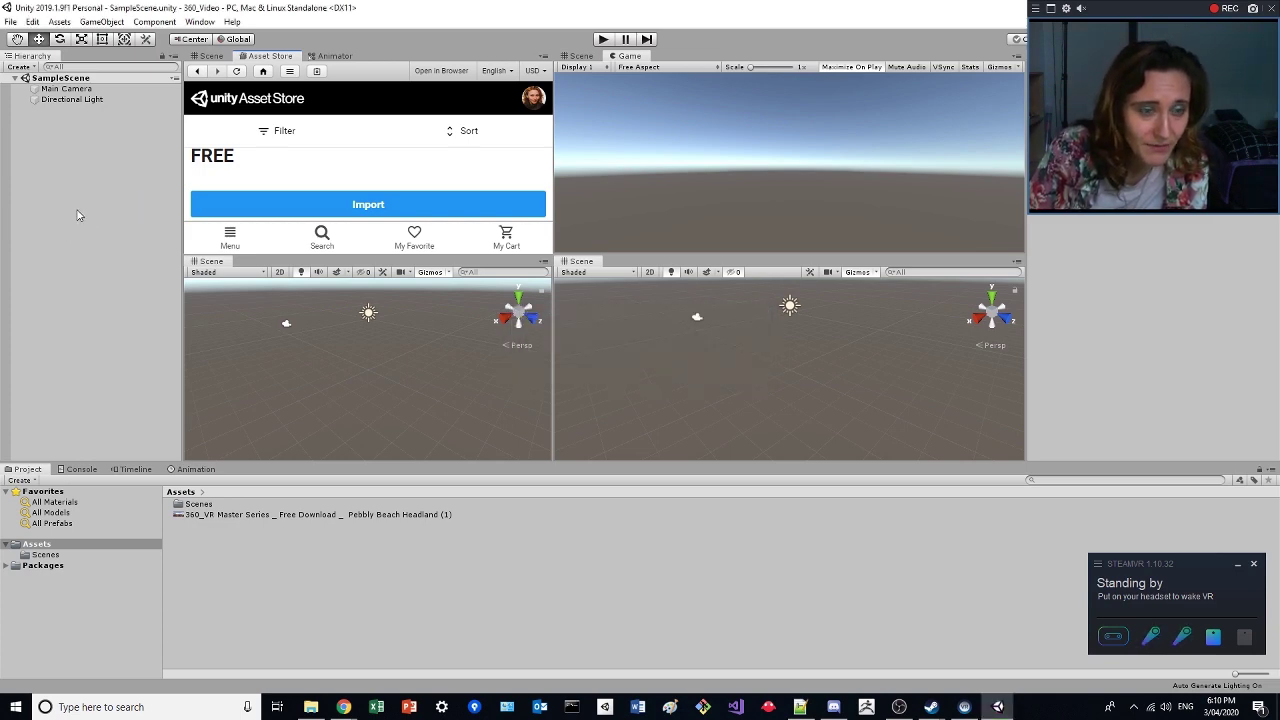
Add a 3D Sphere to SampleScene and accept all of SteamVR's recommended project settings.
{"action": "right_click", "coordinate": [40, 78]}
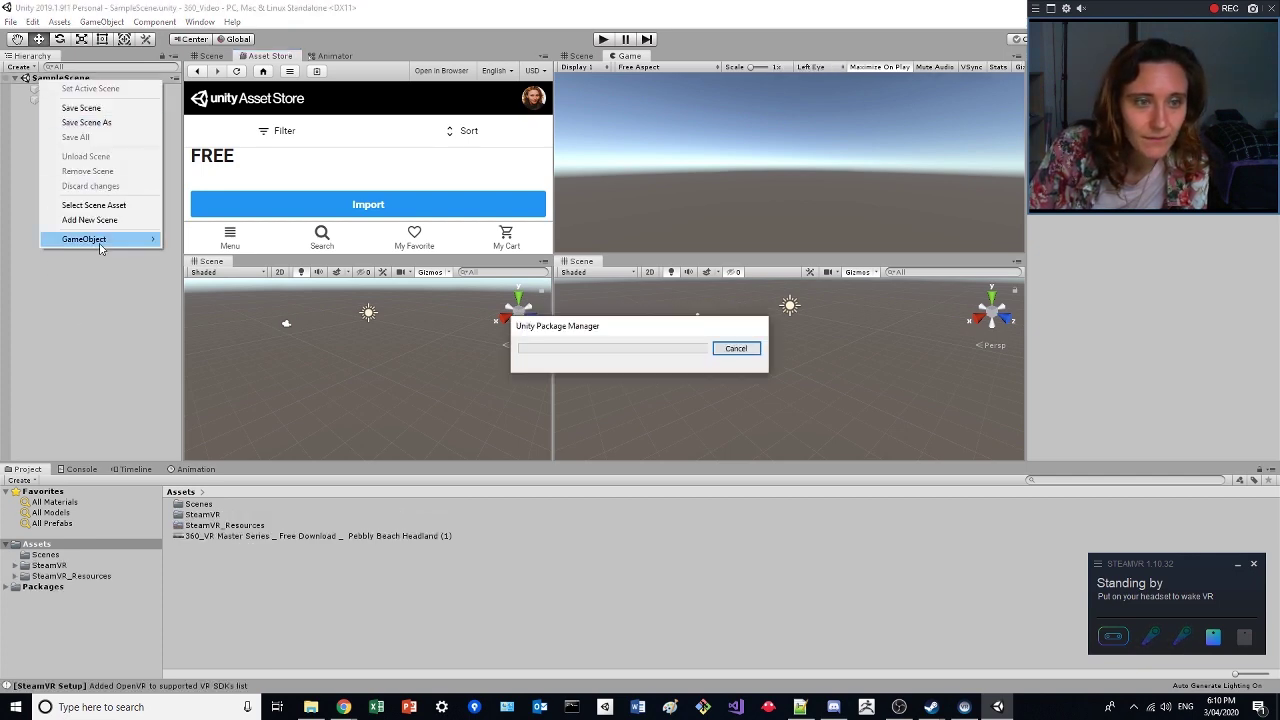
{"action": "mouse_move", "coordinate": [104, 240]}
{"action": "mouse_move", "coordinate": [185, 258]}
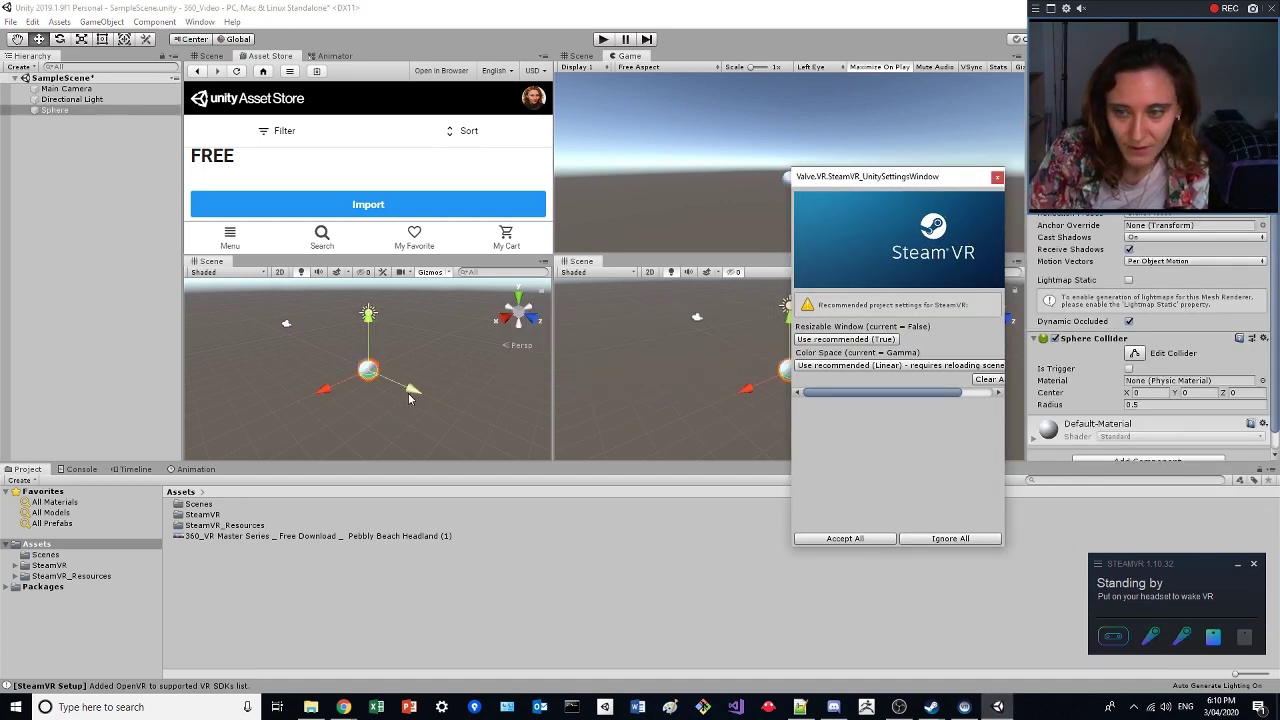
{"action": "left_click", "coordinate": [873, 538]}
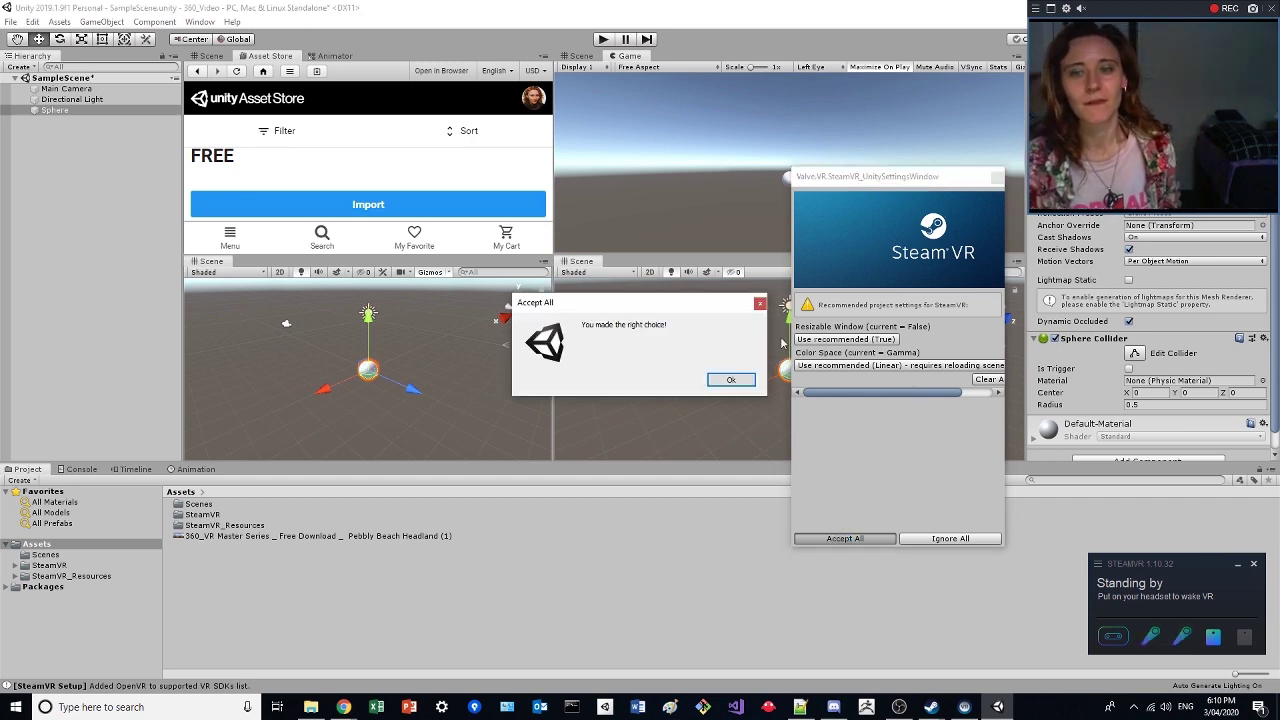
{"action": "left_click", "coordinate": [731, 379]}
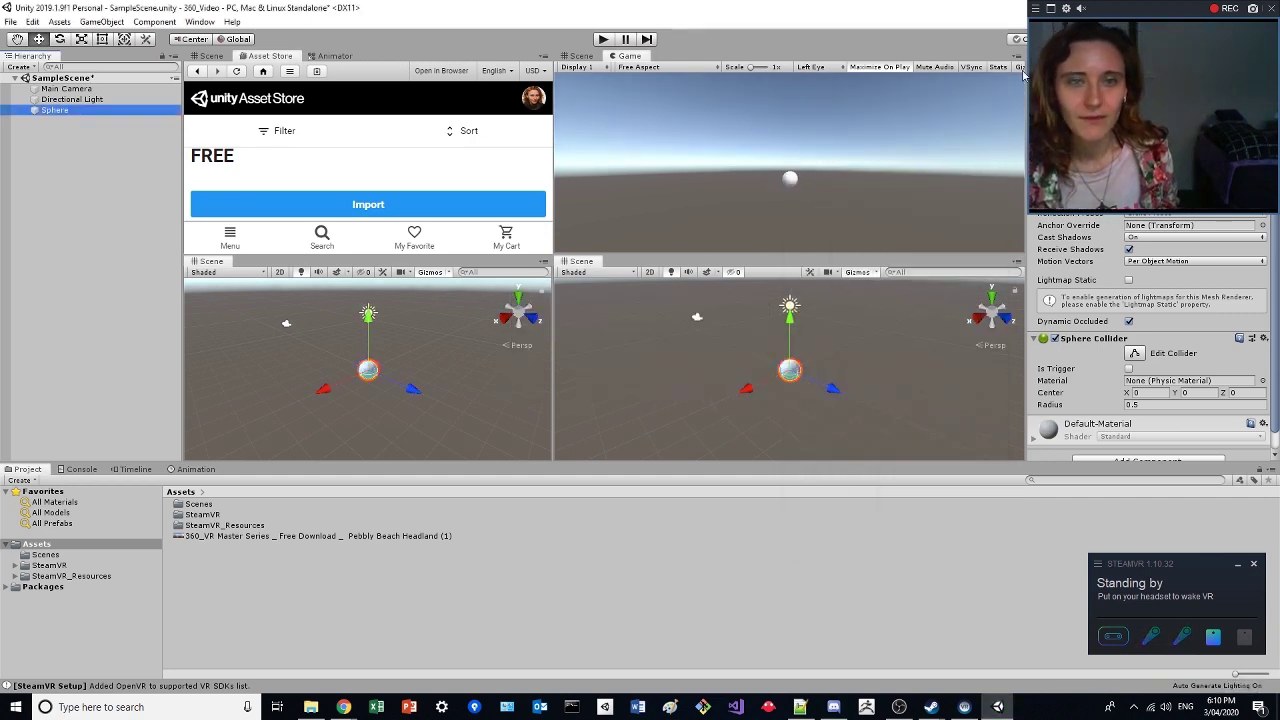
Scale the Sphere to 200 on X, Y and Z.
{"action": "mouse_move", "coordinate": [1175, 12]}
{"action": "left_mouse_down"}
{"action": "mouse_move", "coordinate": [971, 40]}
{"action": "mouse_move", "coordinate": [907, 20]}
{"action": "left_mouse_up"}
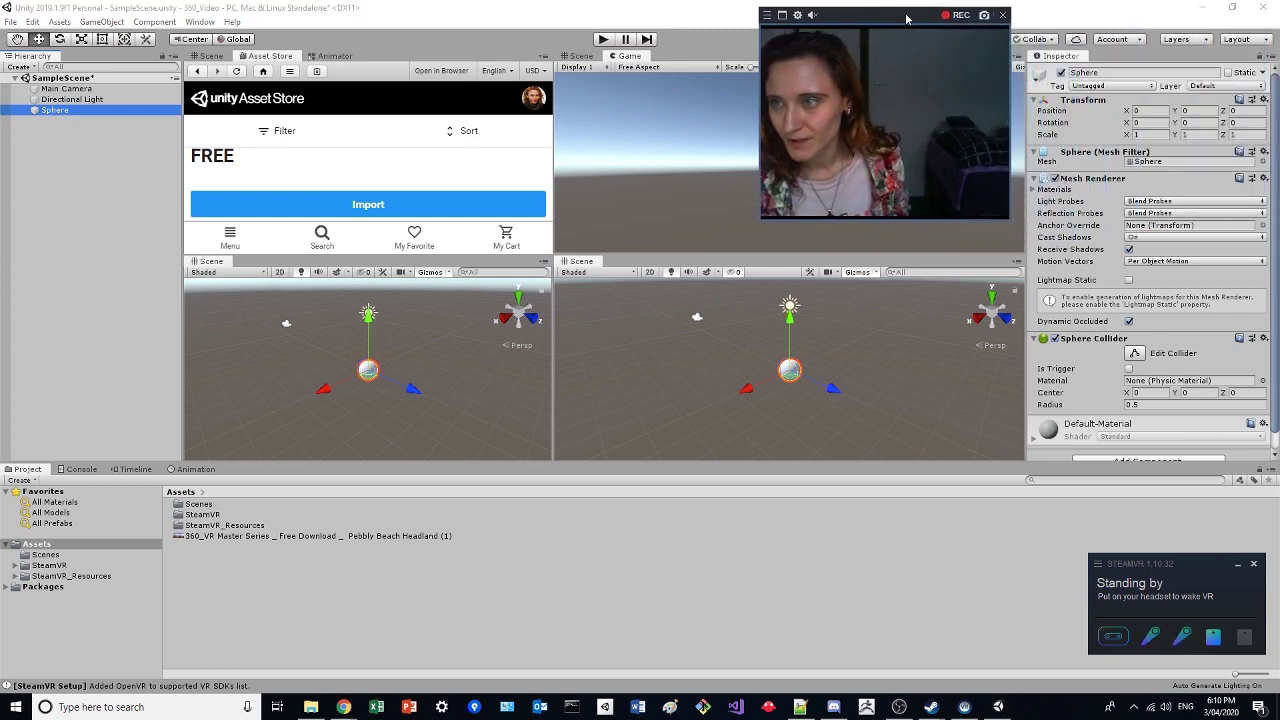
{"action": "left_click", "coordinate": [1156, 134]}
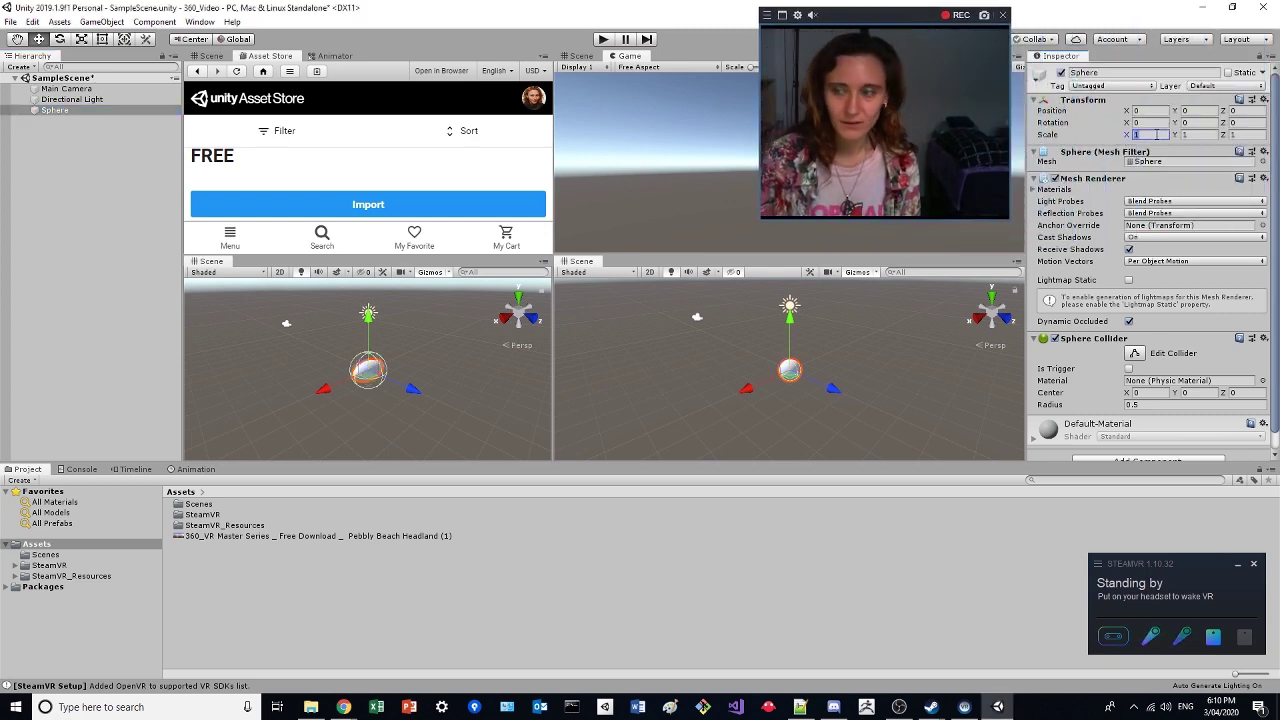
{"action": "type", "text": "200"}
{"action": "key", "text": "Tab"}
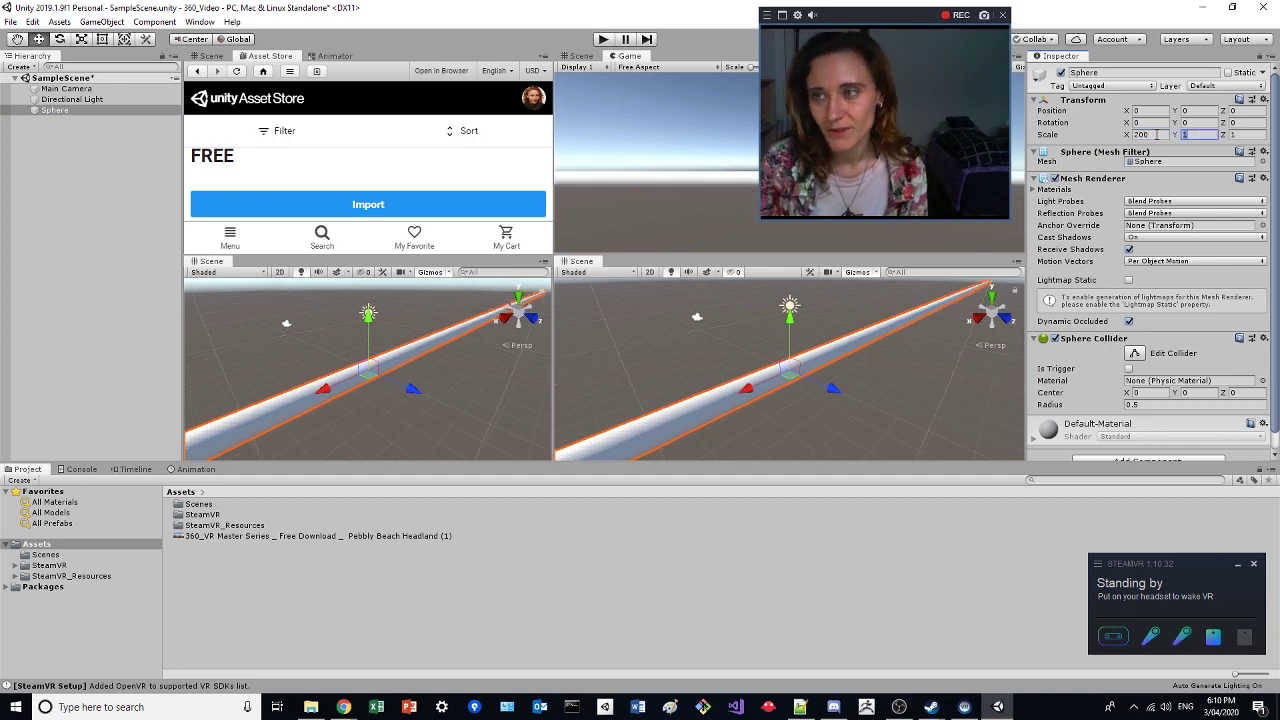
{"action": "type", "text": "200"}
{"action": "key", "text": "Tab"}
{"action": "type", "text": "200"}
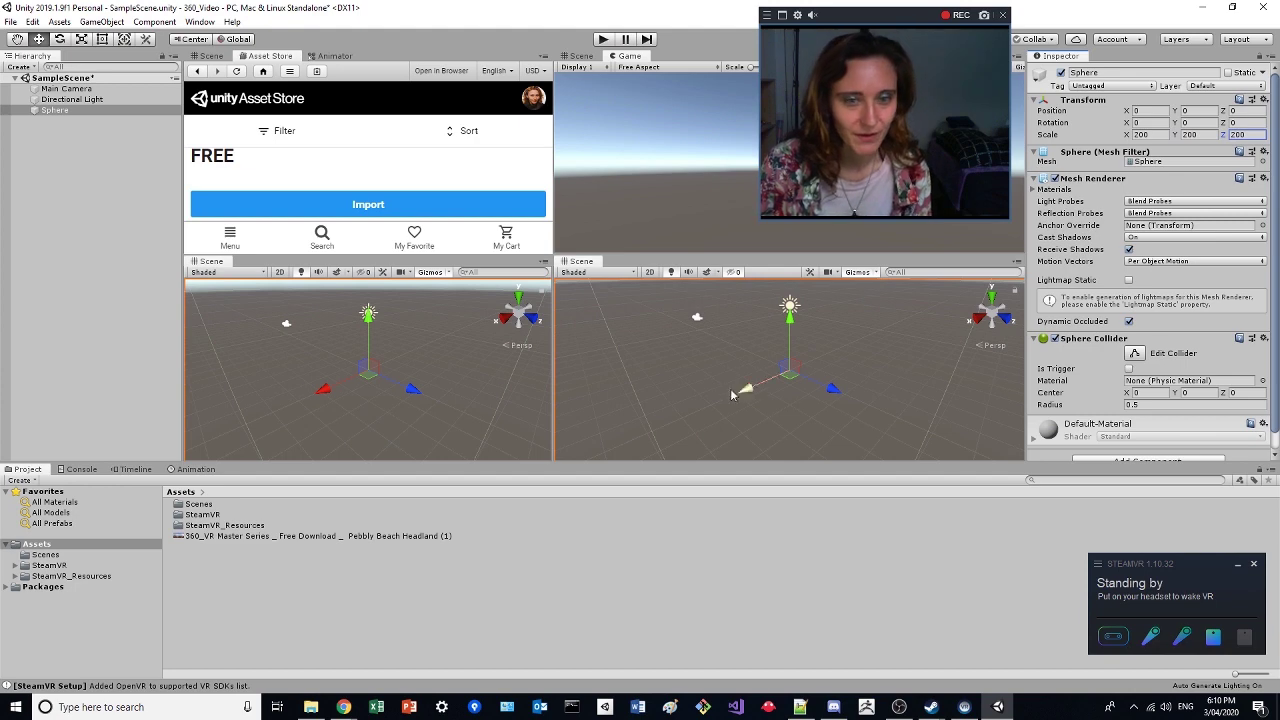
Reselect the Sphere and focus the Project panel's asset search field.
{"action": "left_click", "coordinate": [378, 414]}
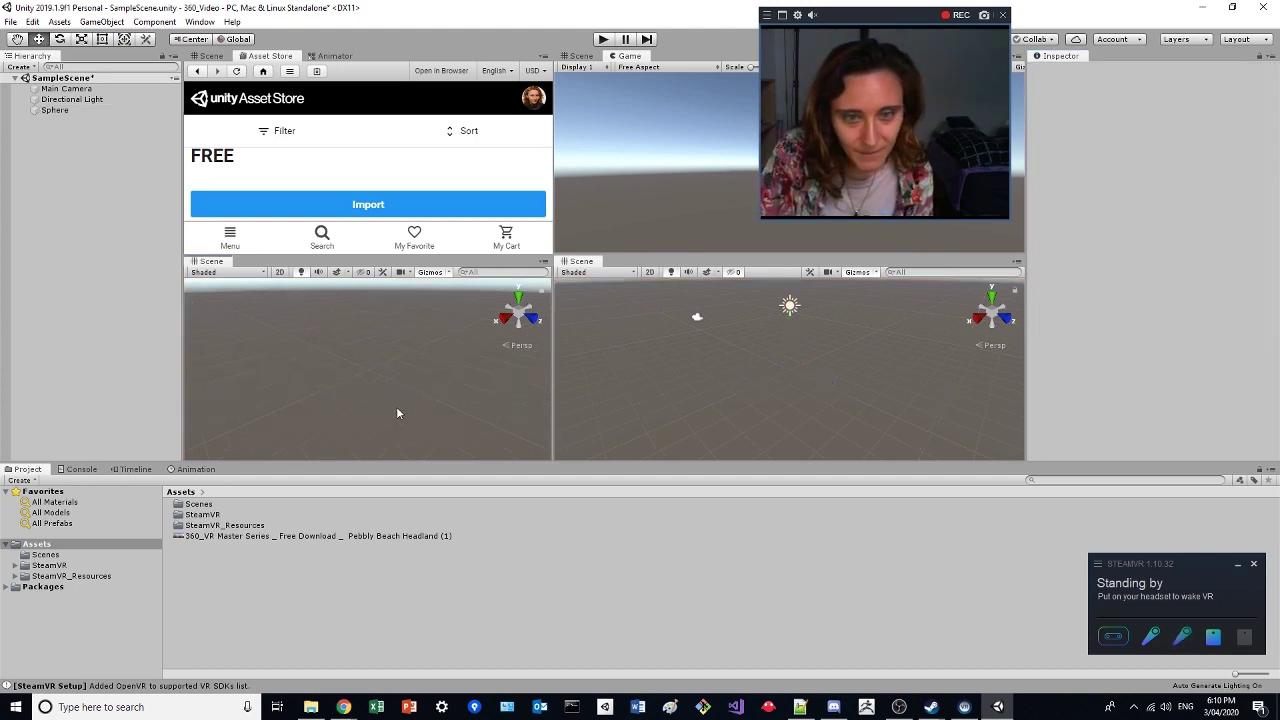
{"action": "scroll", "coordinate": [408, 410], "scroll_direction": "down", "scroll_amount": 3}
{"action": "scroll", "coordinate": [410, 408], "scroll_direction": "down", "scroll_amount": 3}
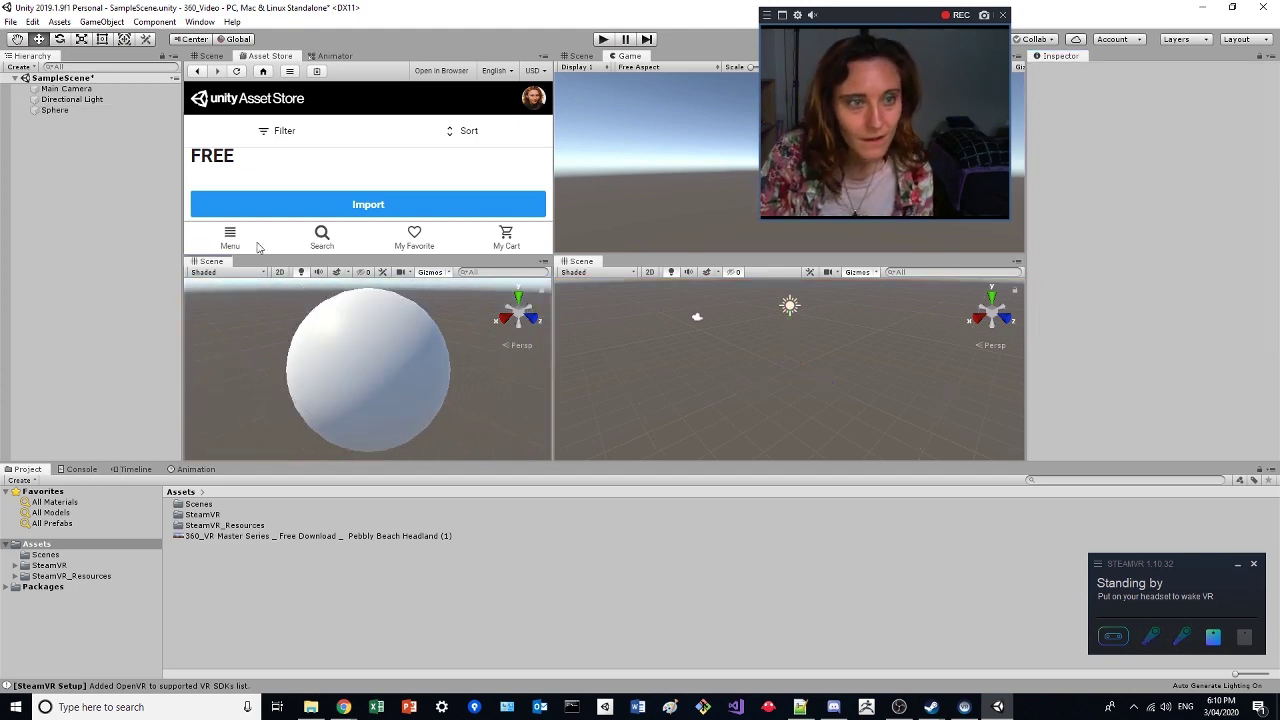
{"action": "left_click", "coordinate": [56, 110]}
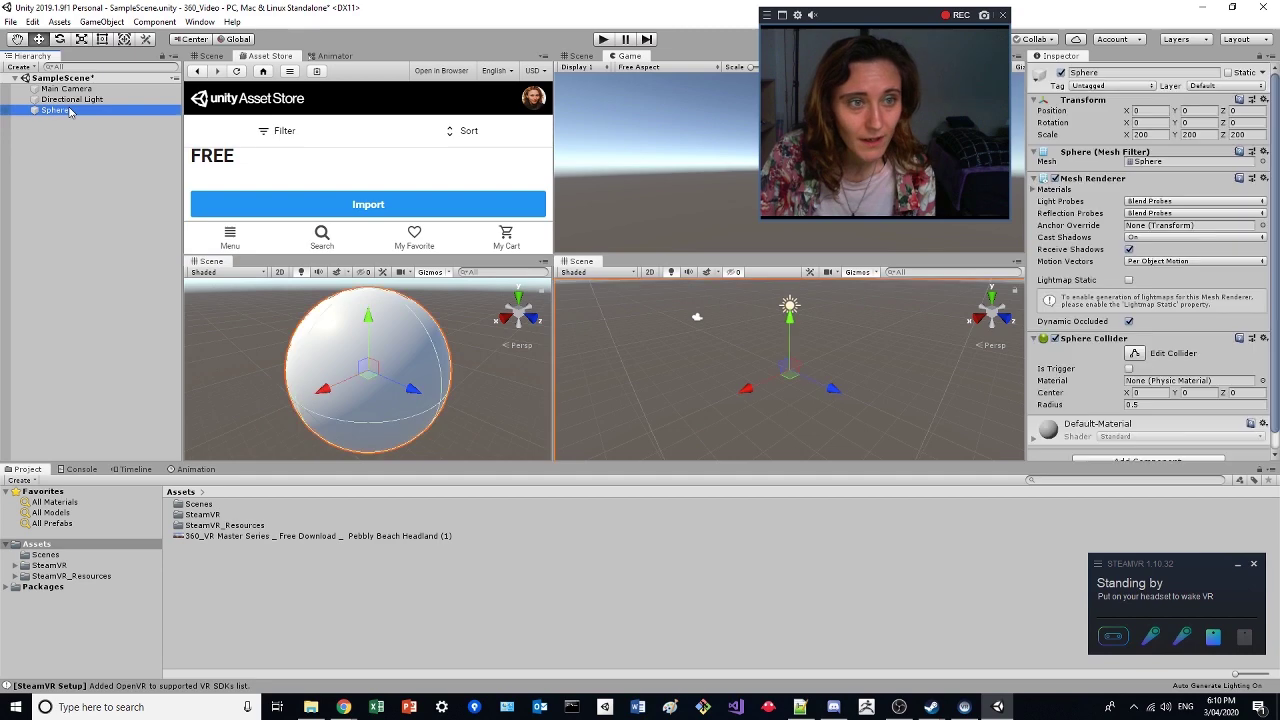
{"action": "left_click", "coordinate": [1090, 480]}
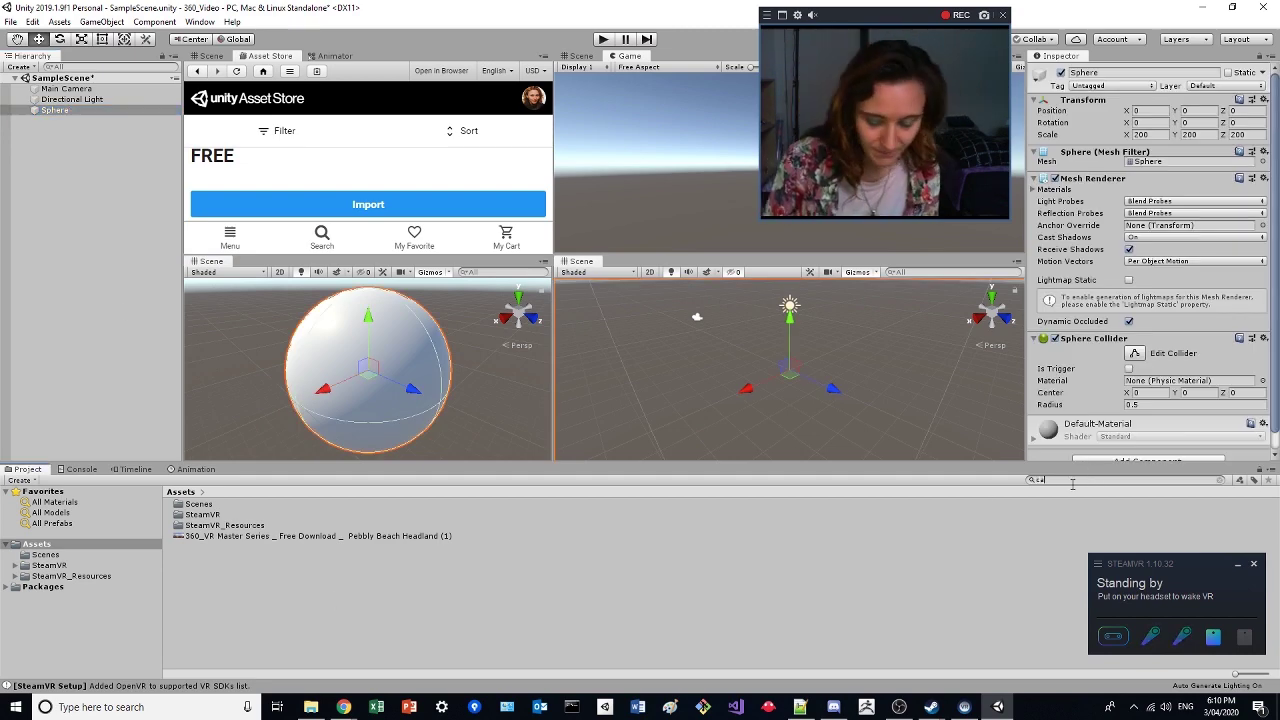
Search for camera, add the [CameraRig] prefab to the scene, and disable the Main Camera.
{"action": "type", "text": "camera"}
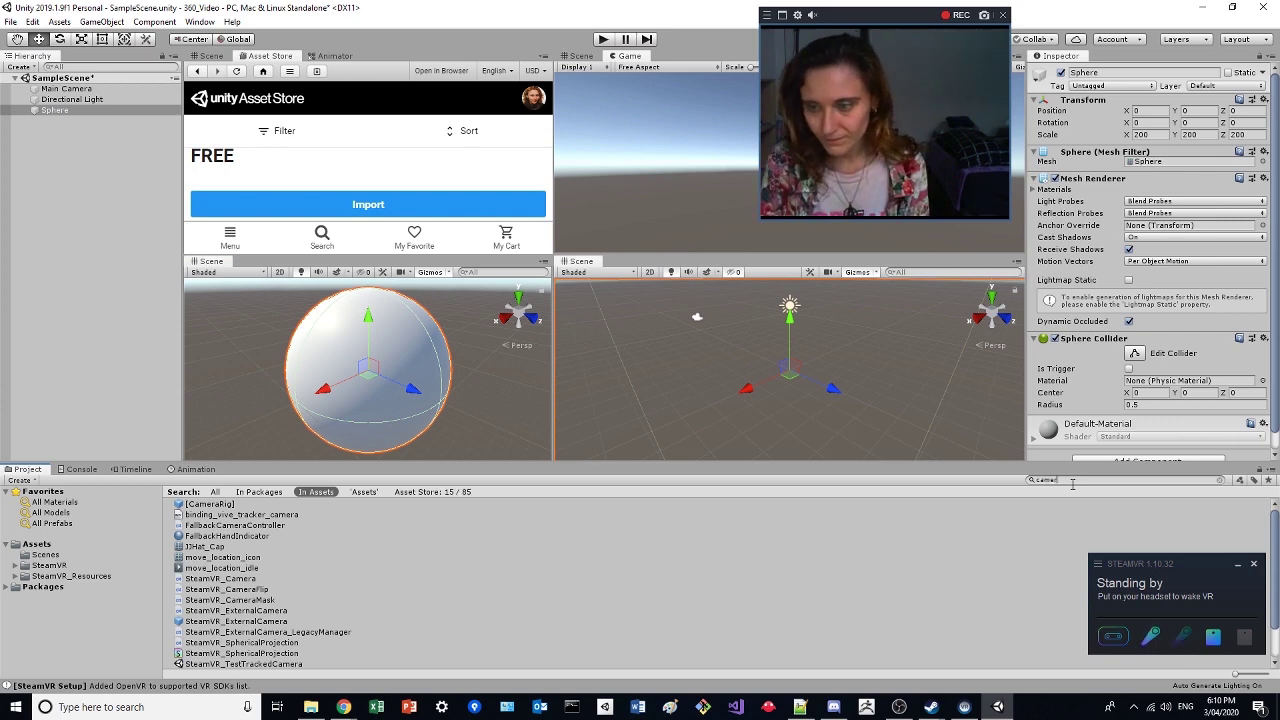
{"action": "left_click", "coordinate": [210, 504]}
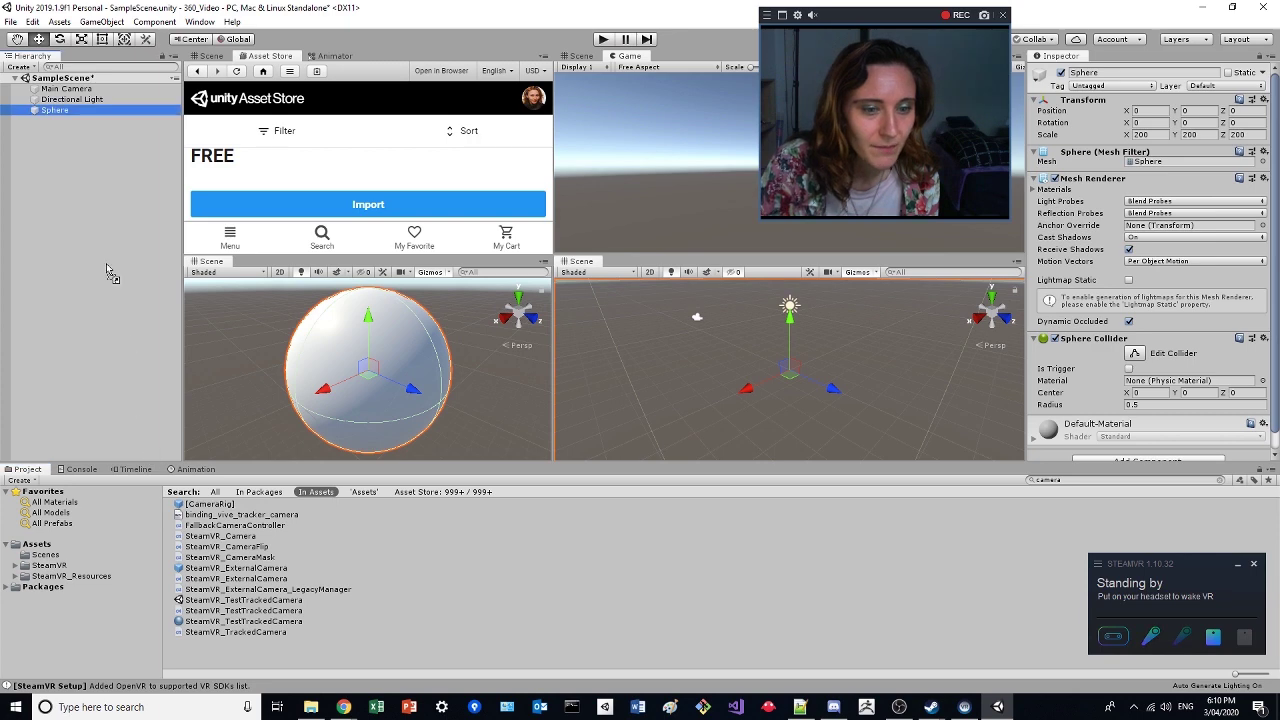
{"action": "left_click_drag", "start_coordinate": [153, 459], "coordinate": [92, 215]}
{"action": "left_click", "coordinate": [66, 88]}
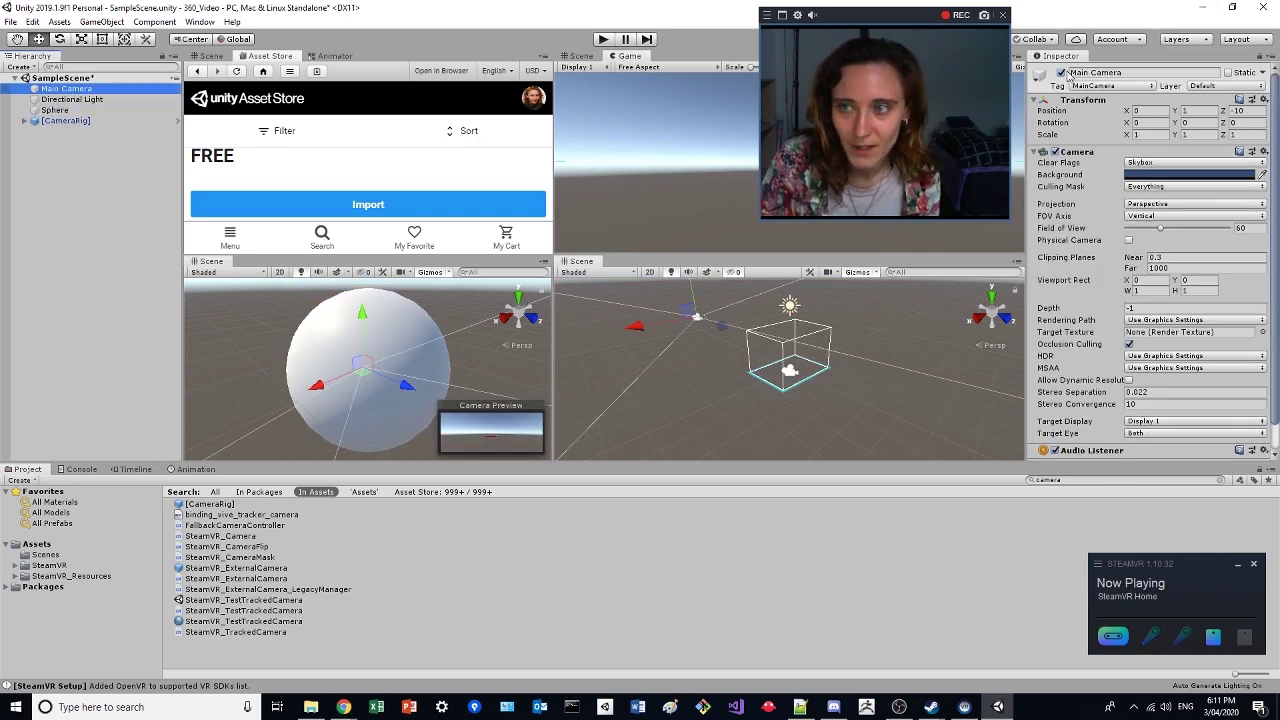
{"action": "left_click", "coordinate": [1061, 72]}
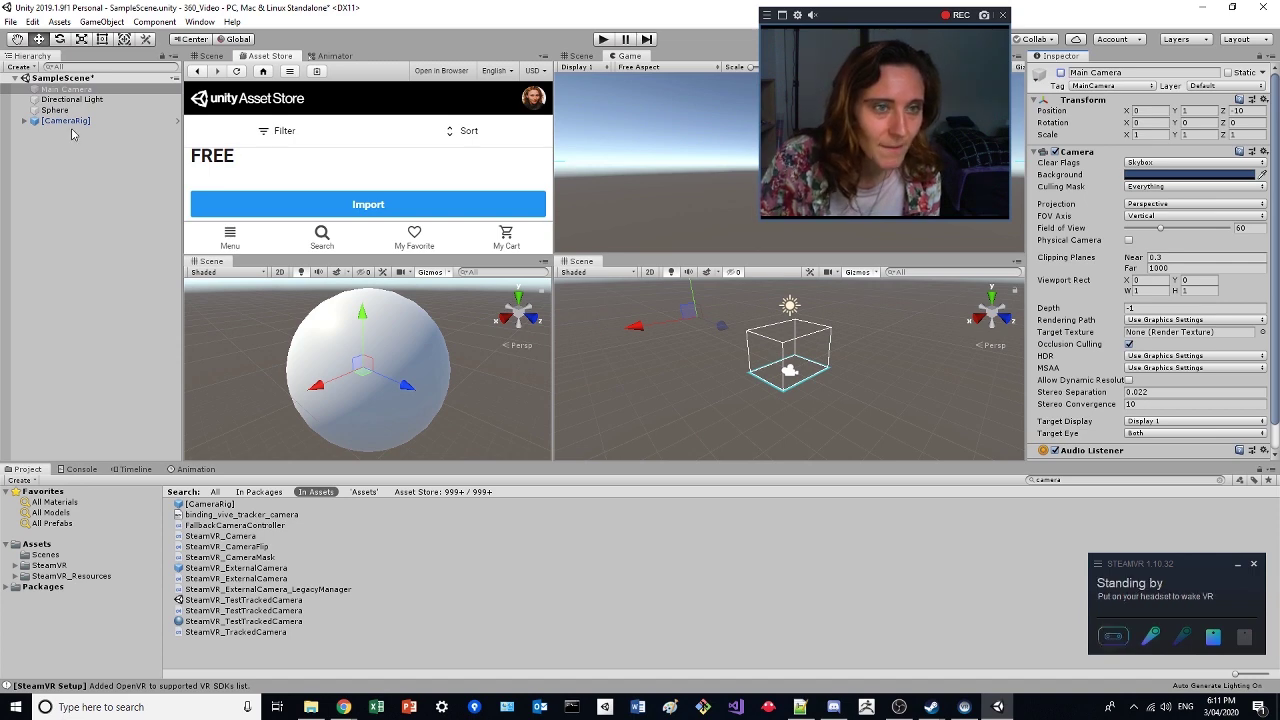
Select [CameraRig] and switch the scene view to an orthographic side view.
{"action": "left_click", "coordinate": [70, 122]}
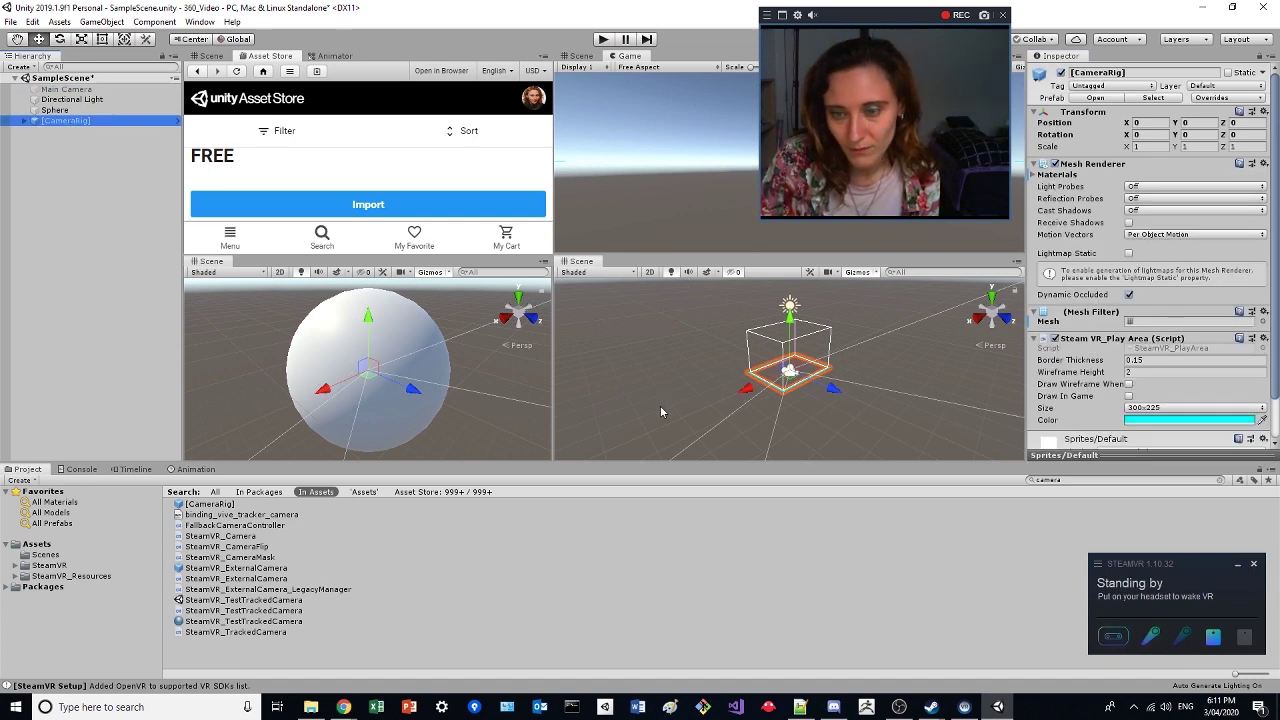
{"action": "middle_click_drag", "start_coordinate": [660, 405], "coordinate": [653, 380]}
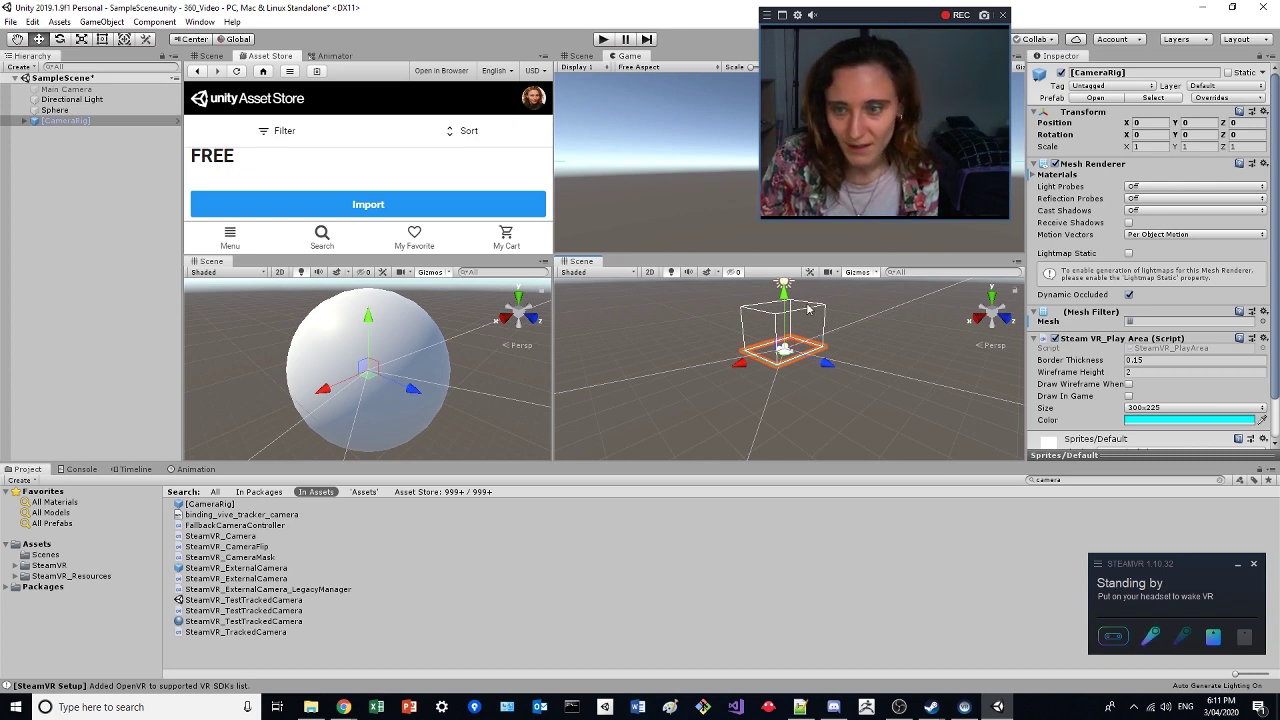
{"action": "left_click", "coordinate": [992, 297]}
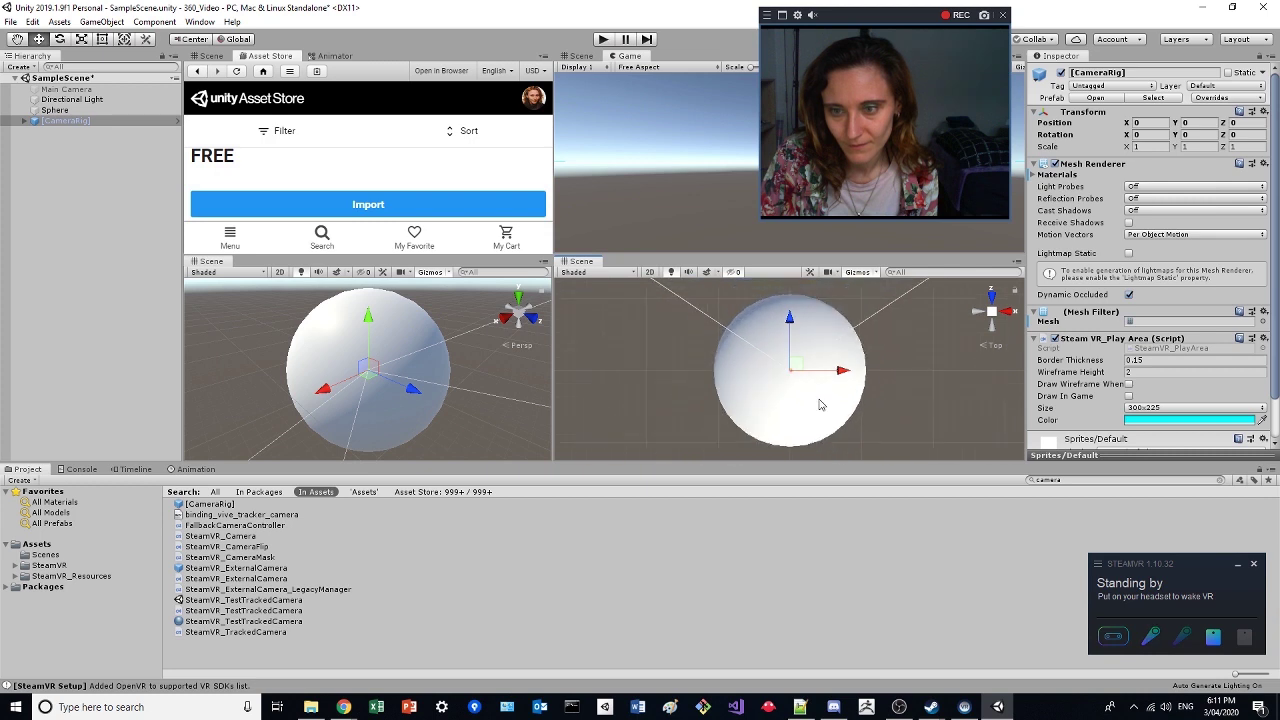
{"action": "left_click", "coordinate": [994, 321]}
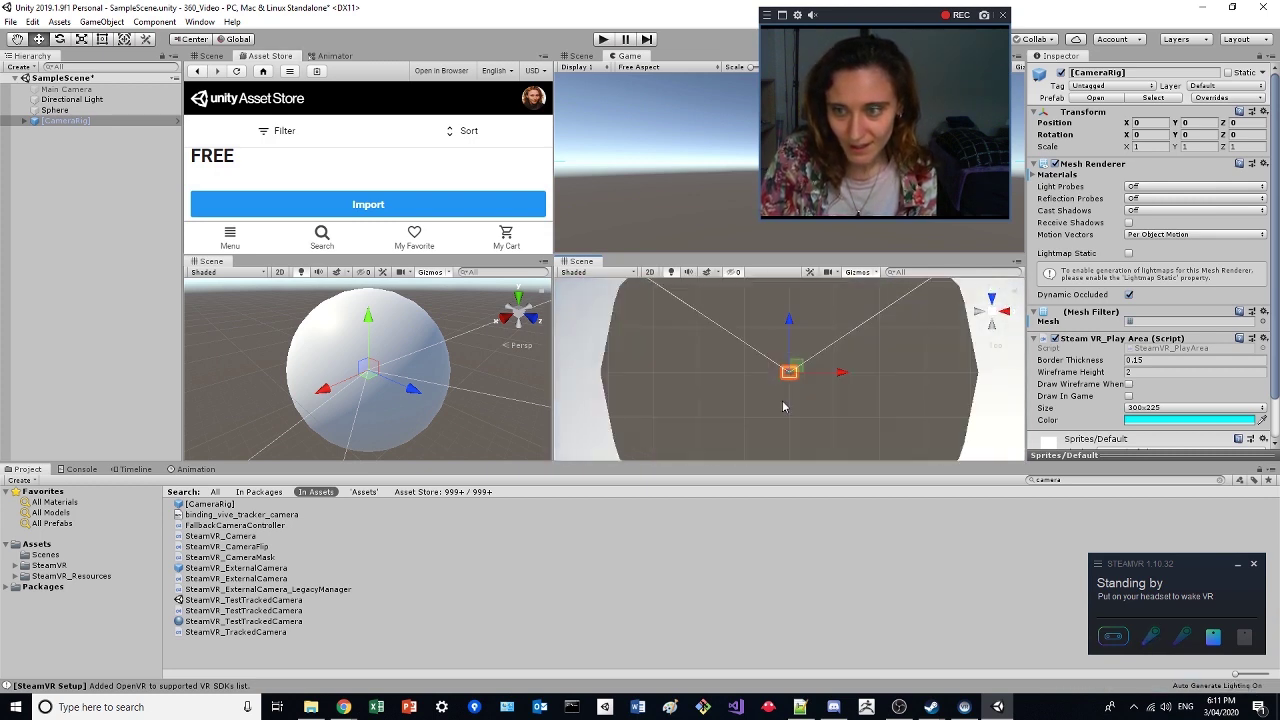
{"action": "left_click", "coordinate": [999, 327]}
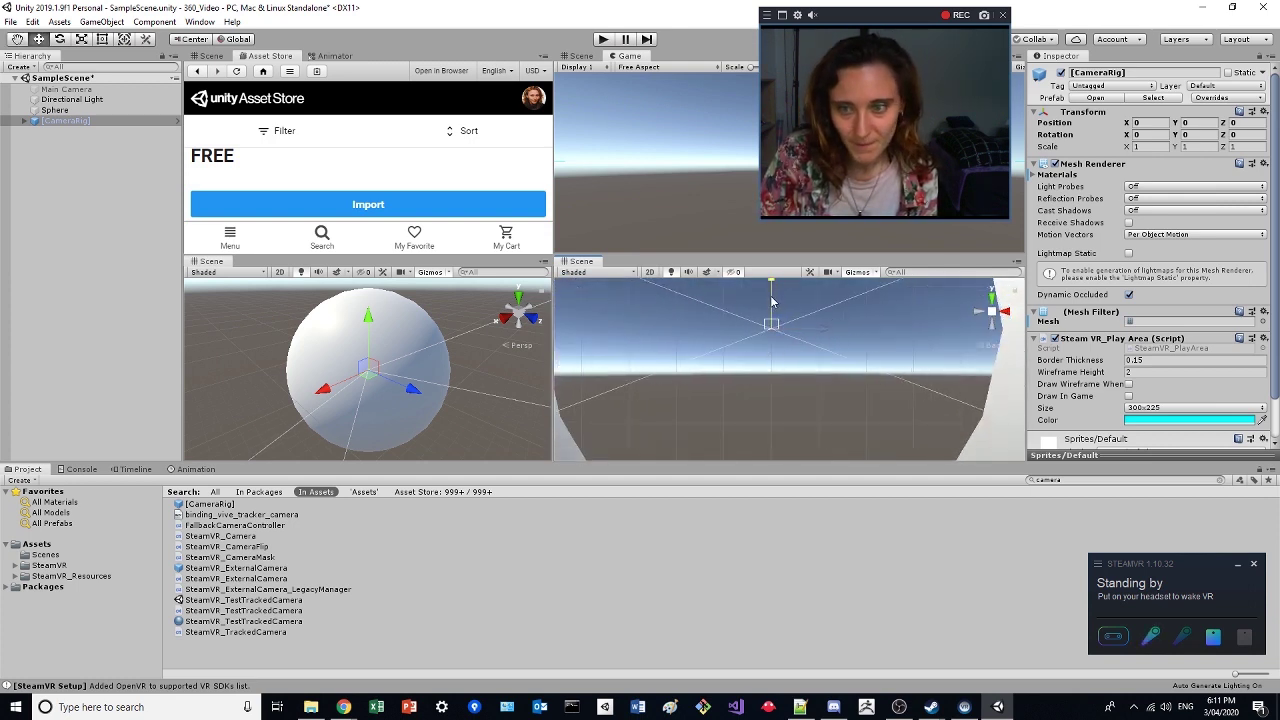
Lower the [CameraRig] to Y position -7 and save the scene.
{"action": "left_click_drag", "start_coordinate": [771, 301], "coordinate": [778, 323]}
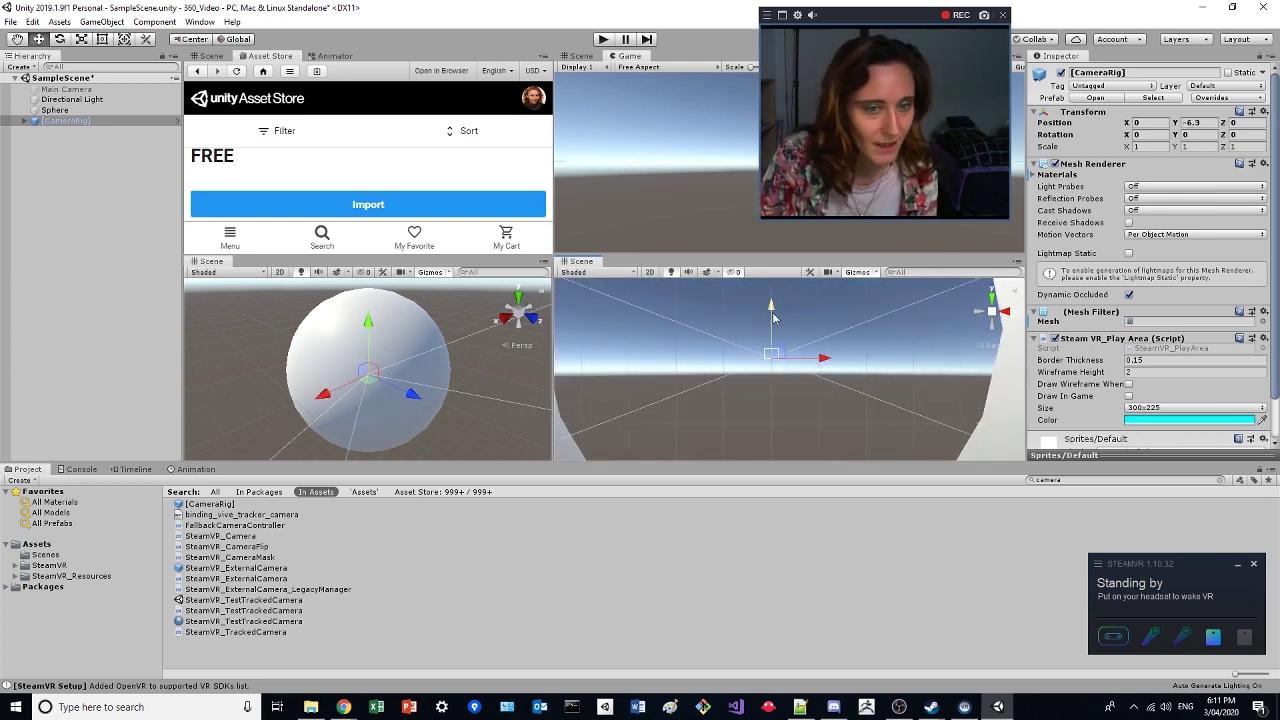
{"action": "left_click", "coordinate": [1193, 122]}
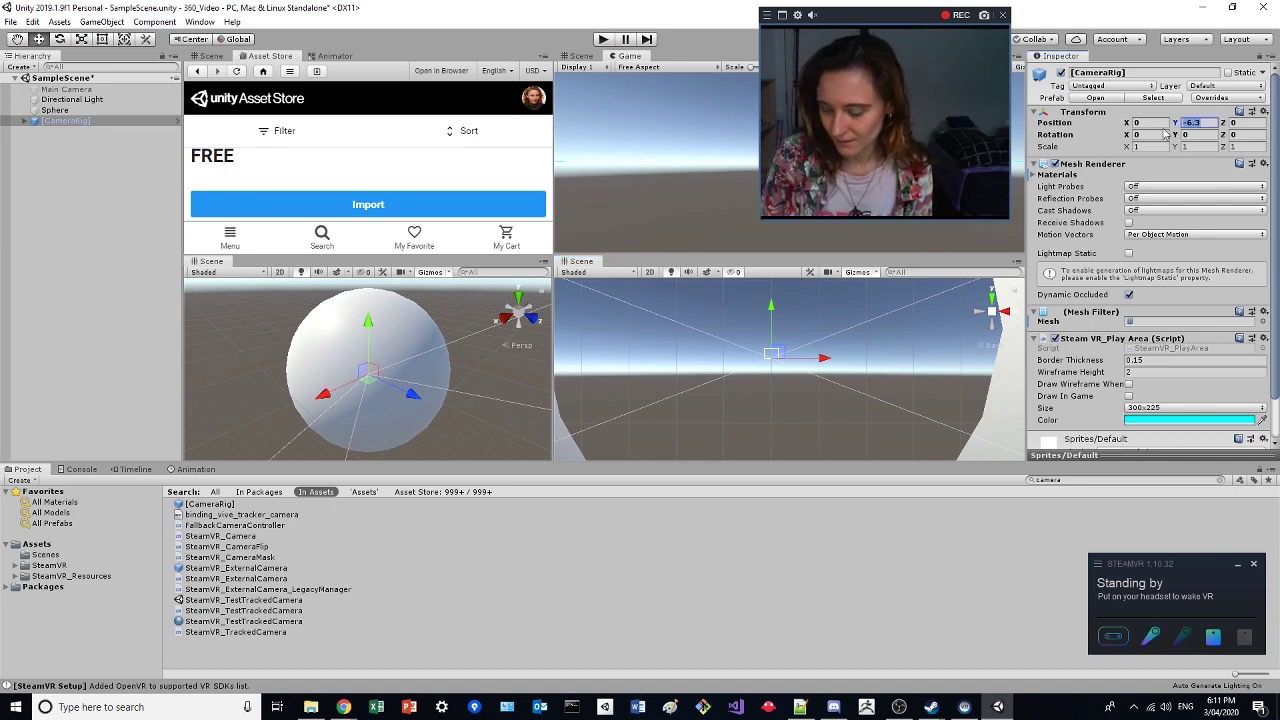
{"action": "type", "text": "-7"}
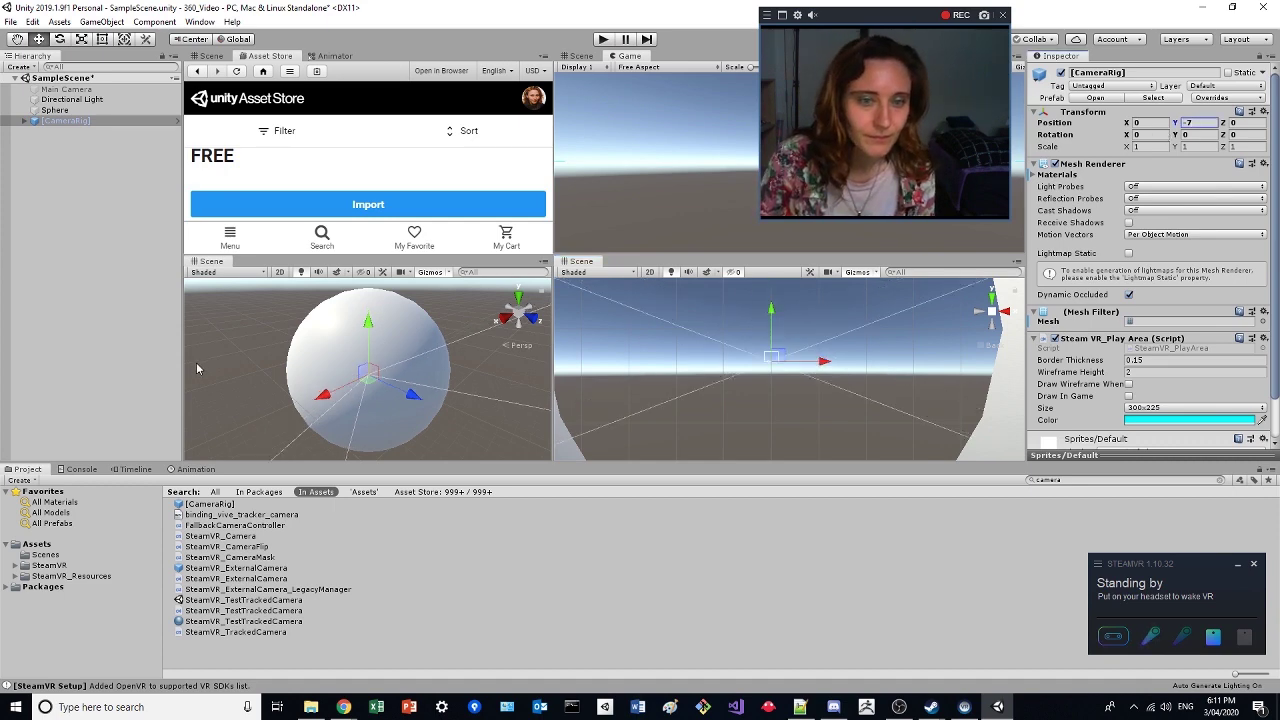
{"action": "left_click", "coordinate": [205, 358]}
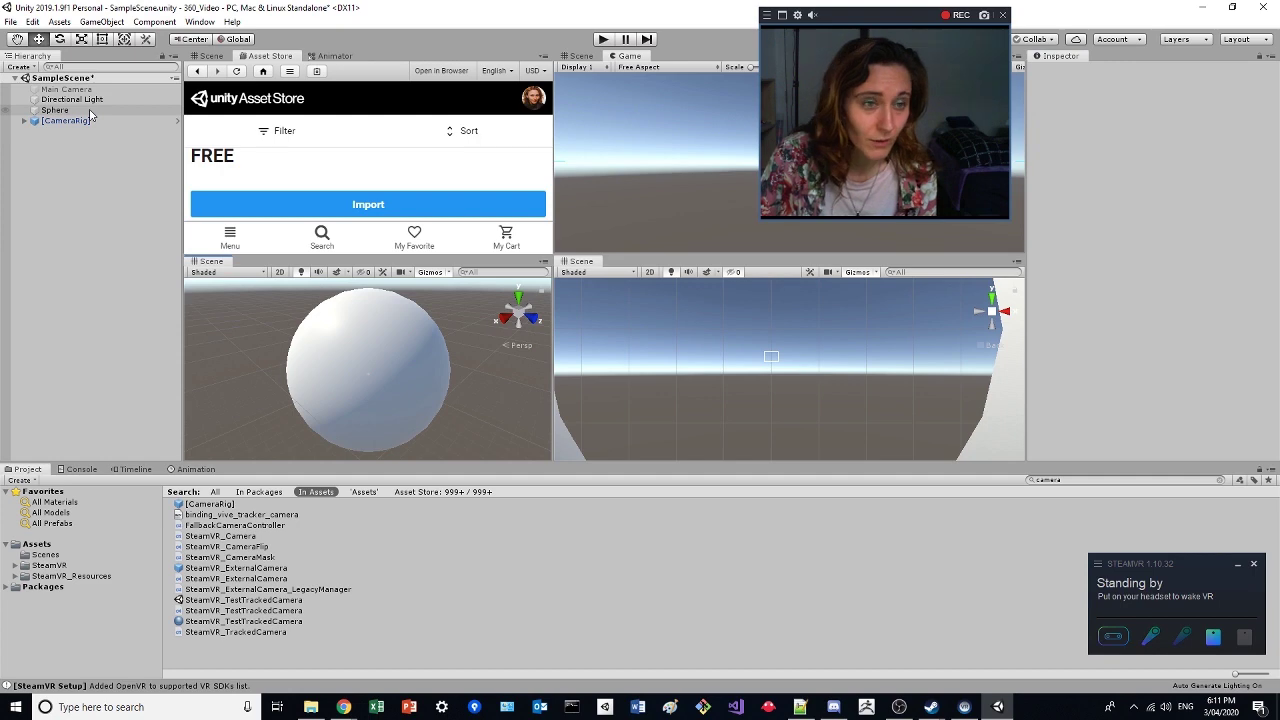
{"action": "key", "text": "ctrl+s"}
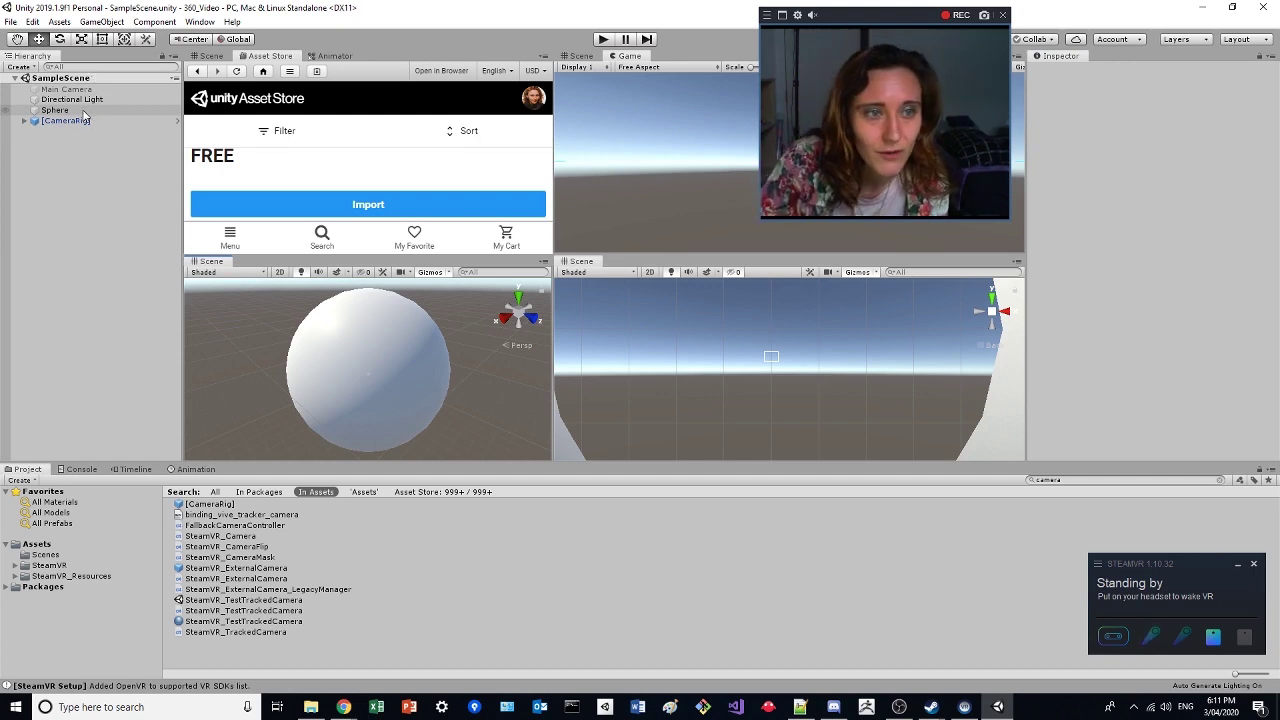
Drag the Pebbly Beach 360 video clip from Assets into the Scene view as a Video Player.
{"action": "left_click", "coordinate": [83, 111]}
{"action": "scroll", "coordinate": [1101, 399], "scroll_direction": "down", "scroll_amount": 1}
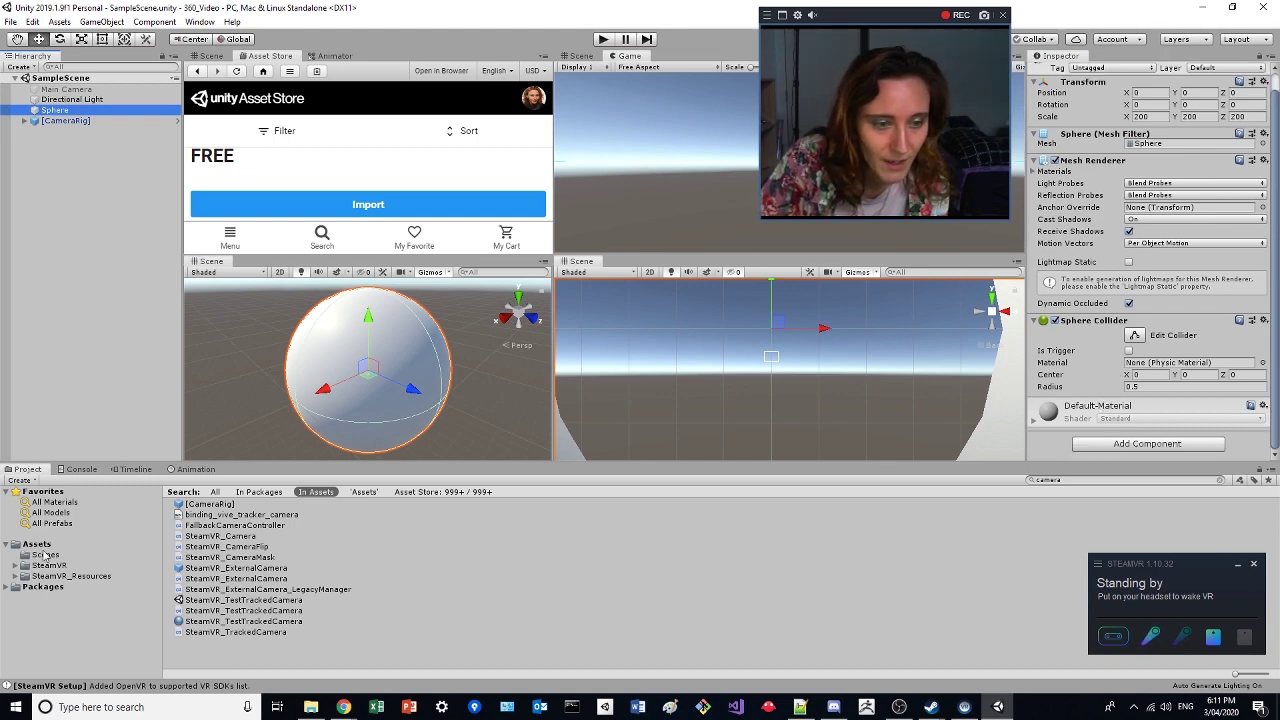
{"action": "left_click", "coordinate": [37, 544]}
{"action": "left_click_drag", "start_coordinate": [250, 536], "coordinate": [955, 457]}
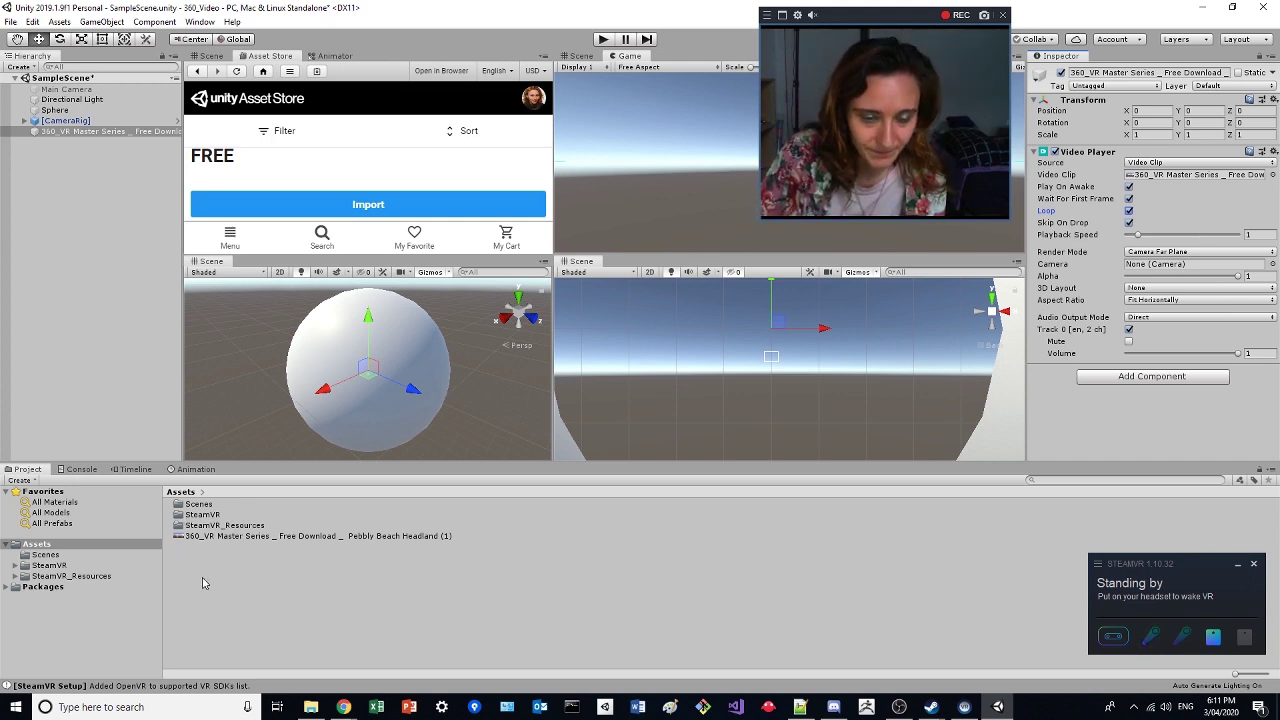
Create a Standard Surface Shader named Flip_Normals and open the C# project in Visual Studio.
{"action": "right_click", "coordinate": [202, 578]}
{"action": "mouse_move", "coordinate": [327, 273]}
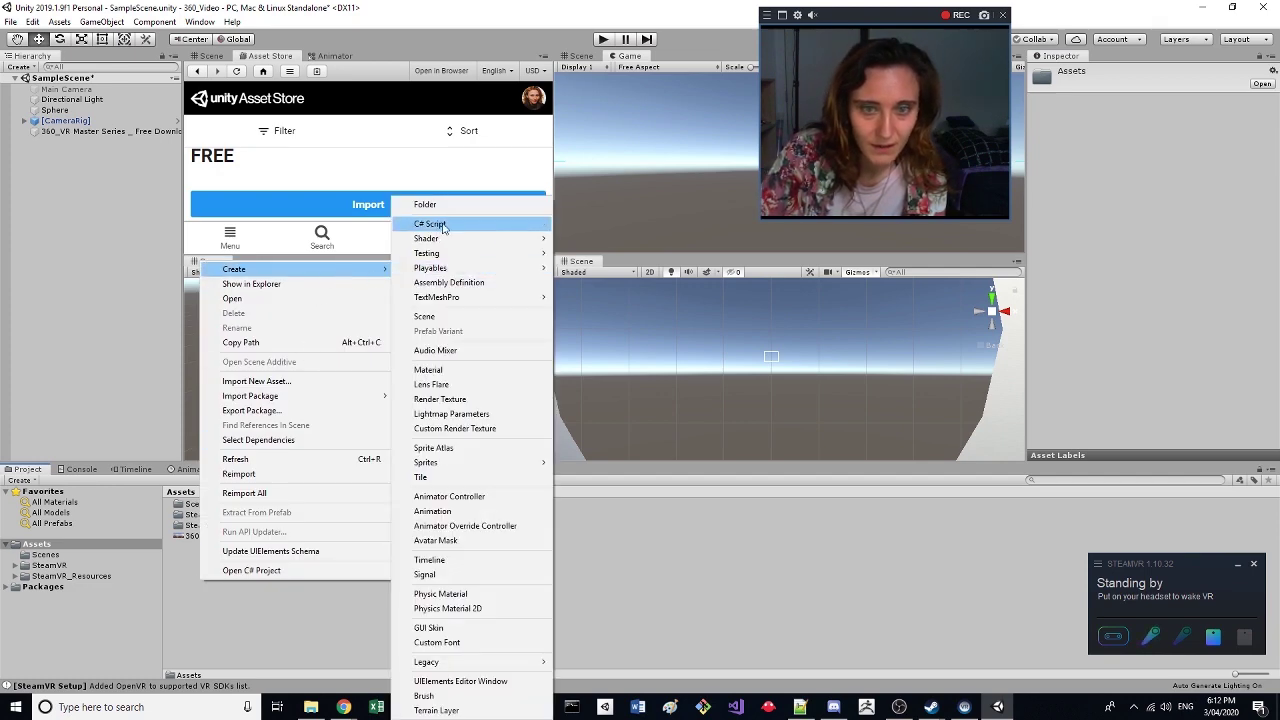
{"action": "mouse_move", "coordinate": [492, 242]}
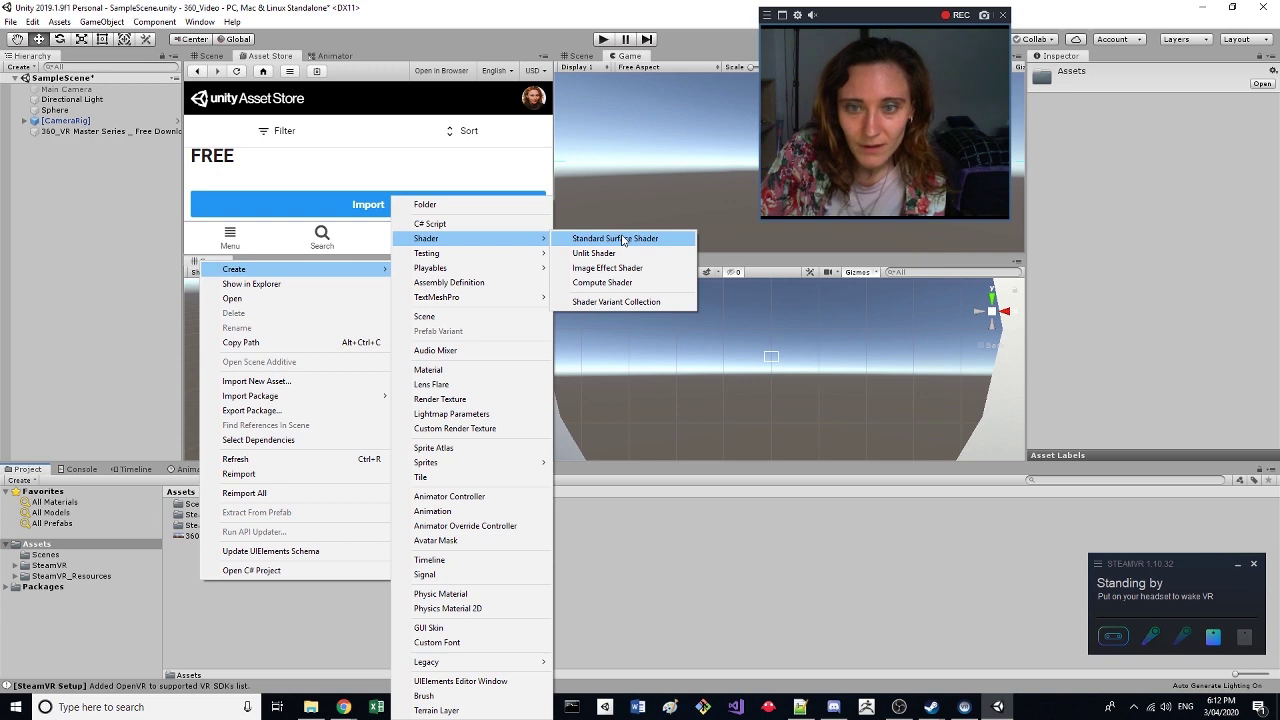
{"action": "left_click", "coordinate": [622, 239]}
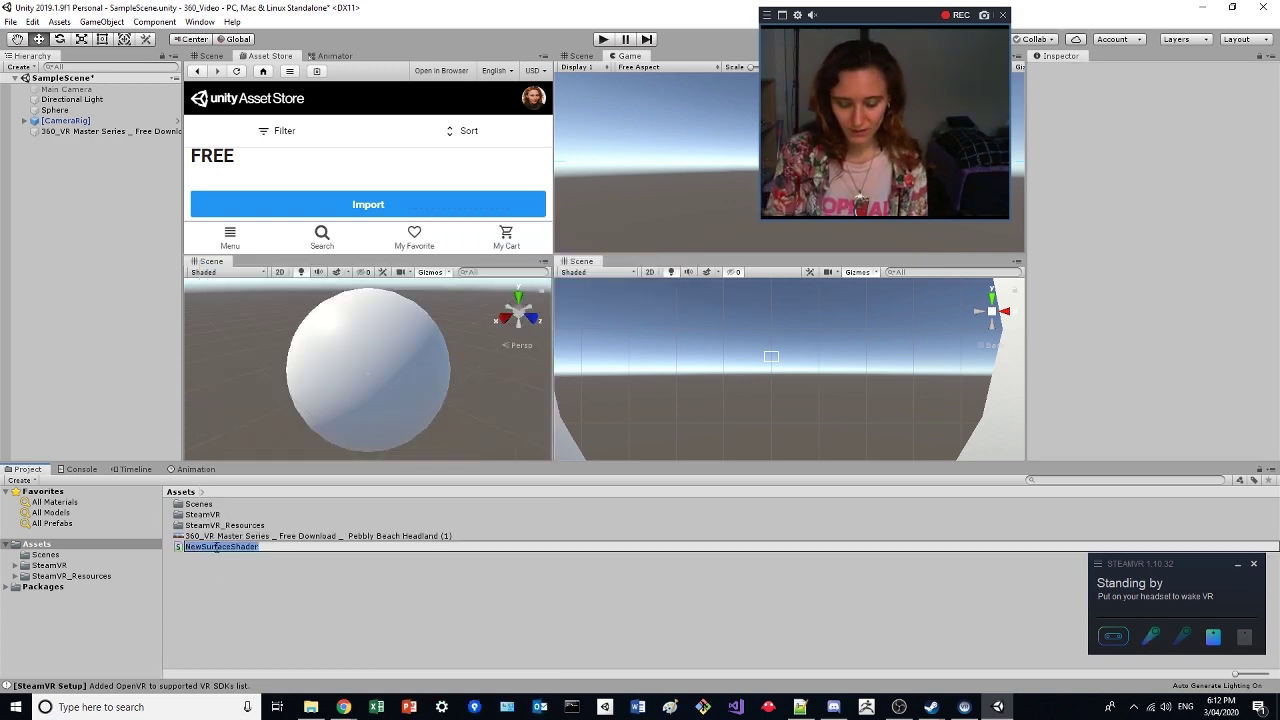
{"action": "type", "text": "Flip_Normals"}
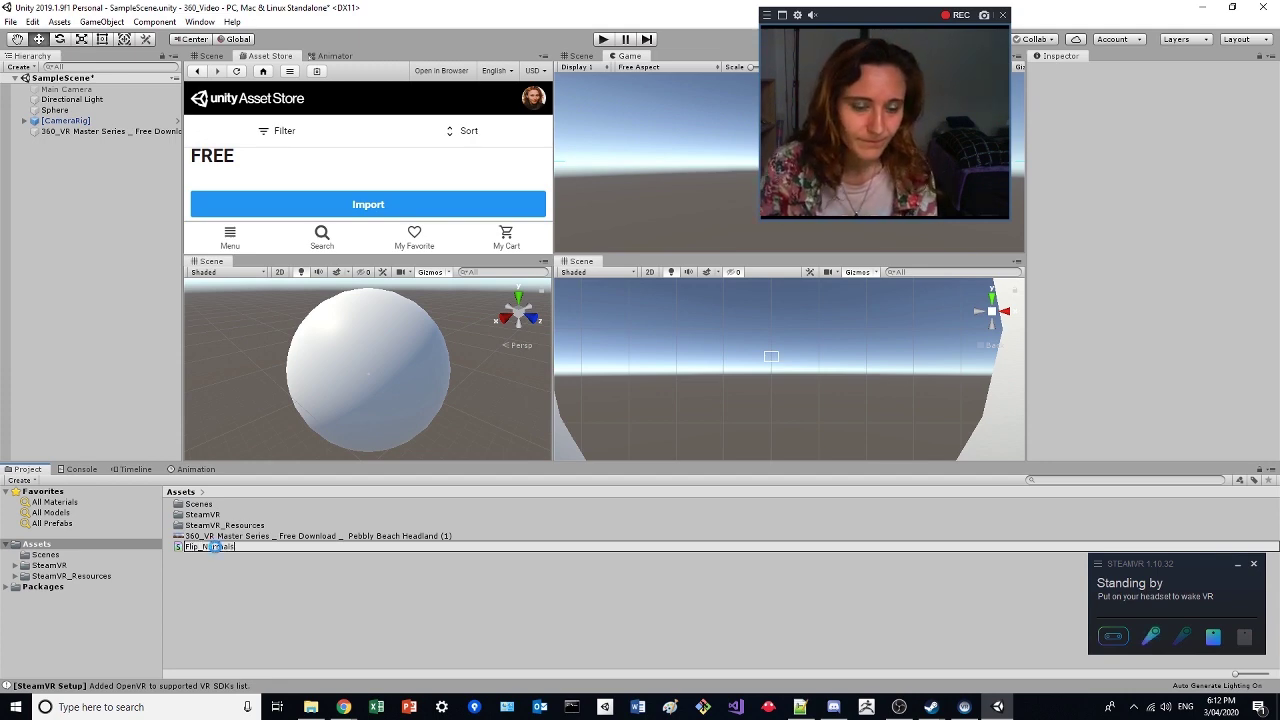
{"action": "key", "text": "Return"}
{"action": "right_click", "coordinate": [214, 547]}
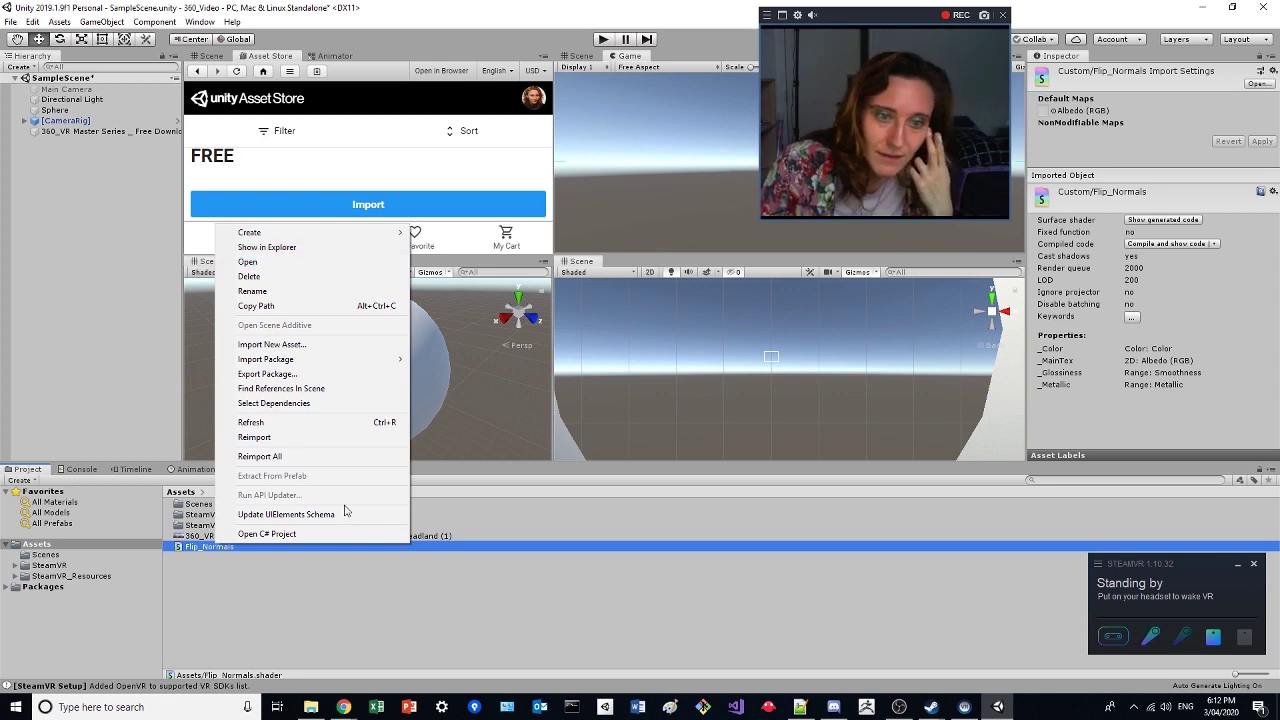
{"action": "left_click", "coordinate": [270, 534]}
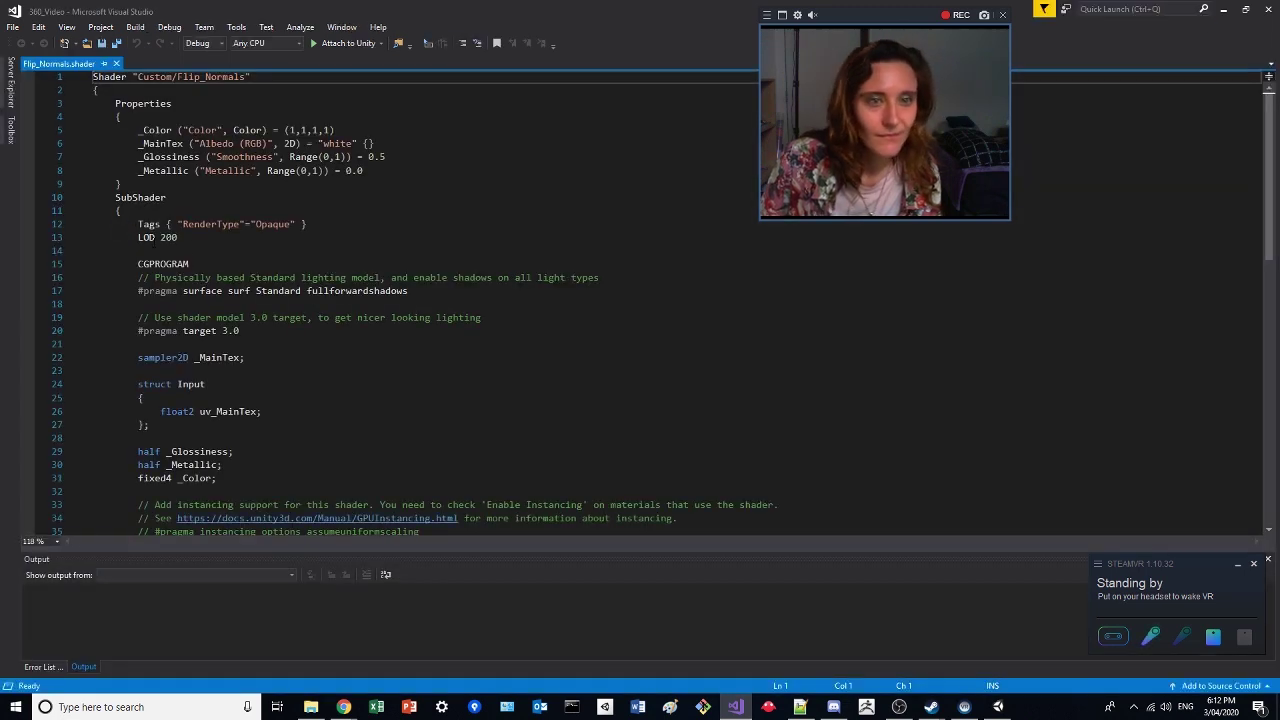
Replace Flip_Normals.shader's code with the pasted Cull Off, inverted-normals shader and save it.
{"action": "left_click", "coordinate": [189, 250]}
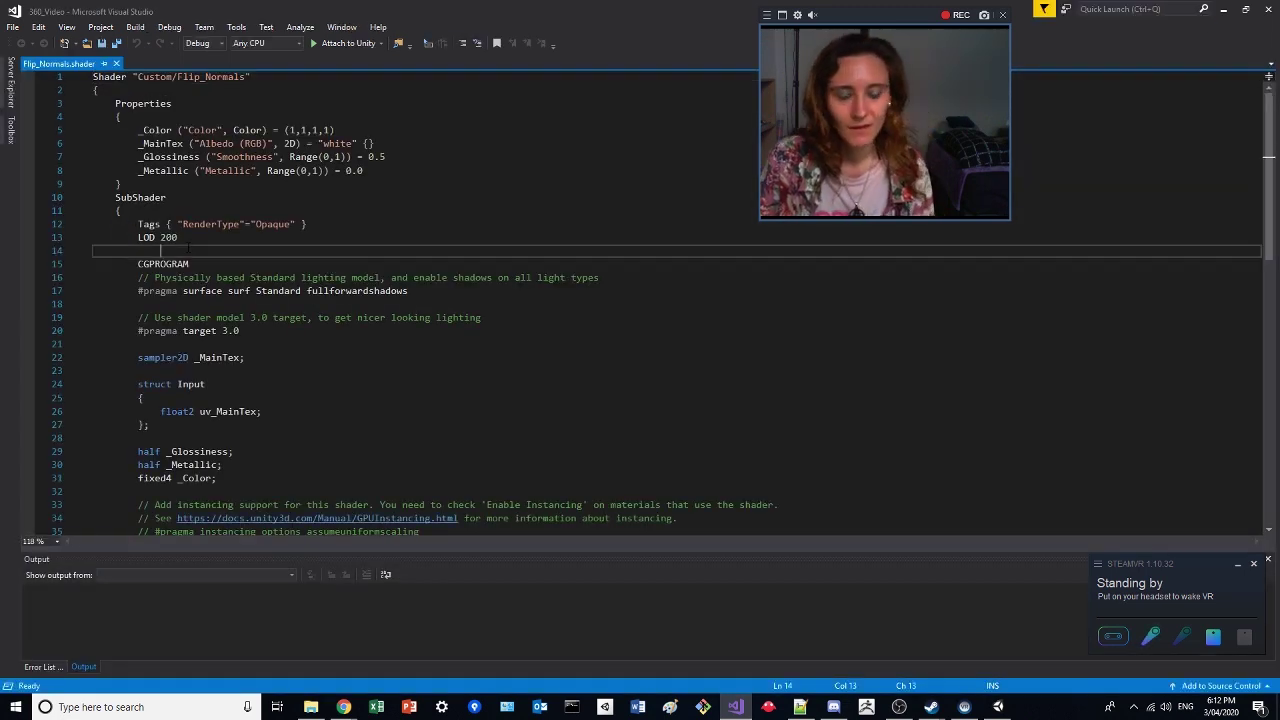
{"action": "key", "text": "ctrl+a"}
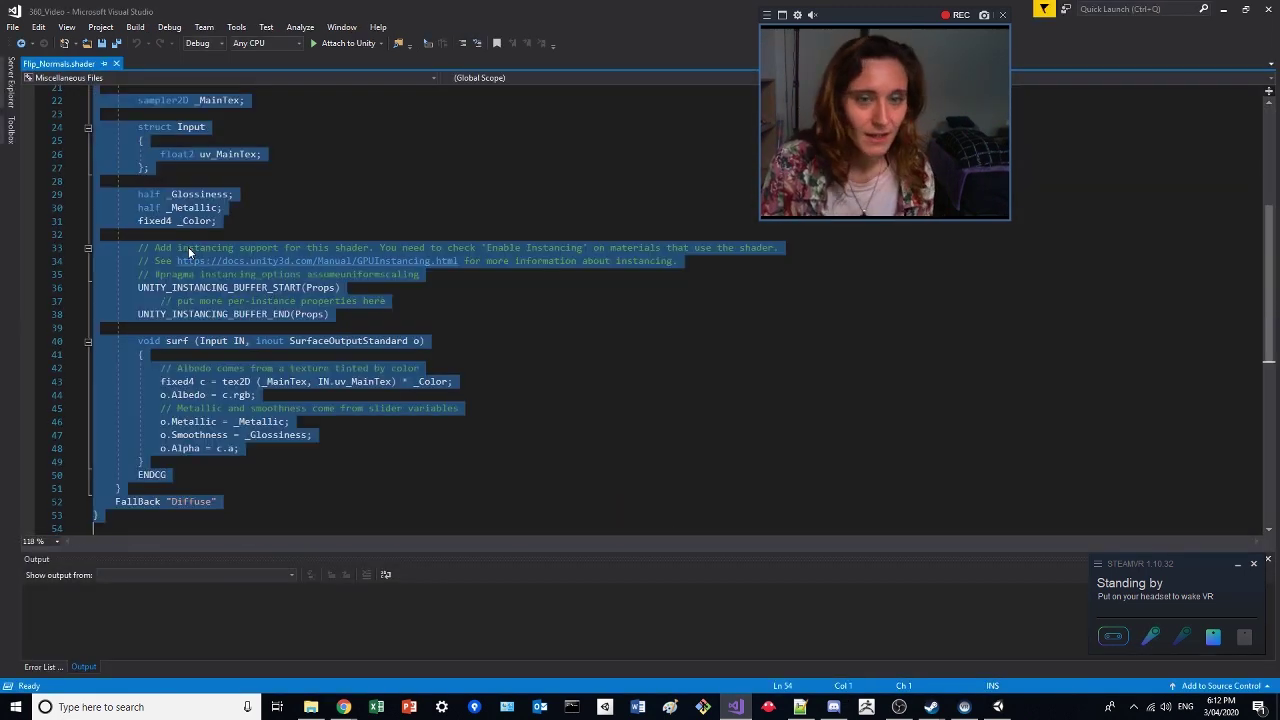
{"action": "key", "text": "Delete"}
{"action": "type", "text": "Shader \"Custom/Flip_Normals\""}
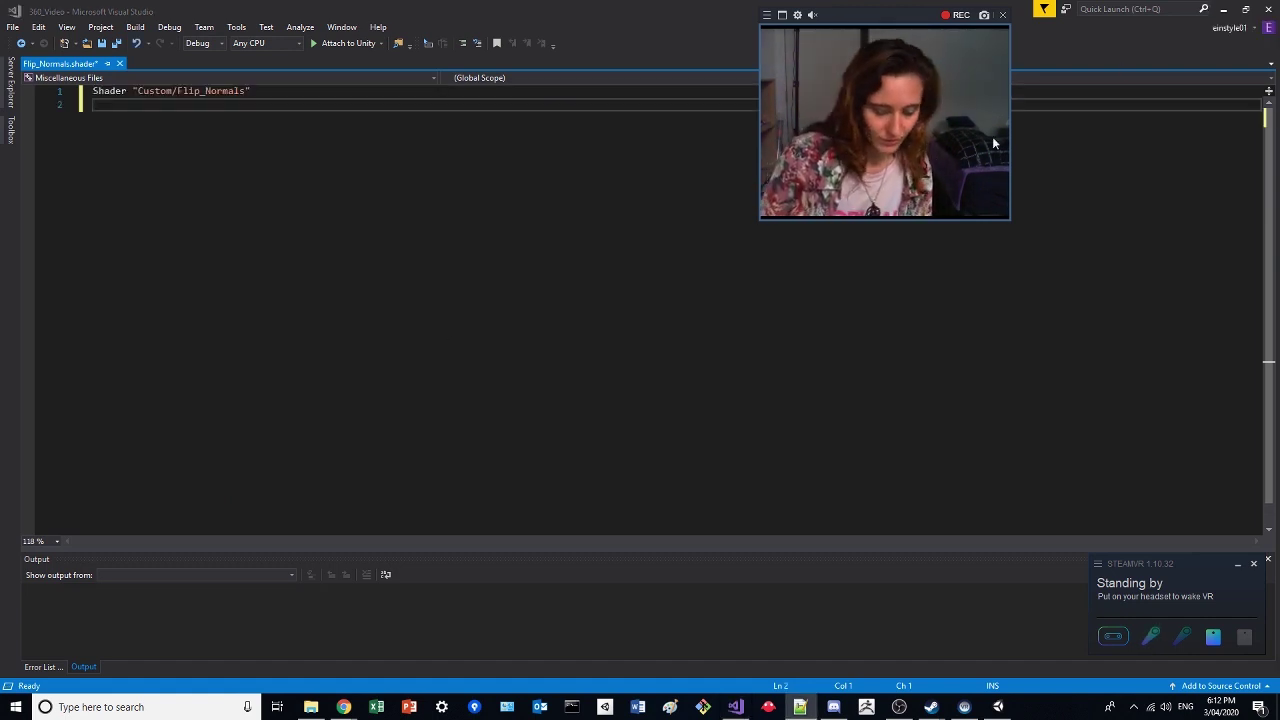
{"action": "key", "text": "shift+Up"}
{"action": "type", "text": "Shader \"Flip Normals\" {     Properties{         _MainTex(\"Base (RGB)\", 2D) = \"white\" {}     }         SubShader{              Tags { \"RenderType\" = \"Opaque\" }              Cull Off              CGPROGRAM              #pragma surface surf Lambert vertex:vert             sampler2D _MainTex;              struct Input {                 float2 uv_MainTex;                 float4 color : COLOR;             };              void vert(inout appdata_full v) {                 v.normal.xyz = v.normal * -1;             }              void surf(Input IN, inout SurfaceOutput o) {                  fixed3 result = tex2D(_MainTex, IN.uv_MainTex);                  o.Albedo = result.rgb;                  o.Alpha = 1;             }              ENDCG      }      Fallback \"Diffuse\" }"}
{"action": "scroll", "coordinate": [378, 340], "scroll_direction": "up", "scroll_amount": 1}
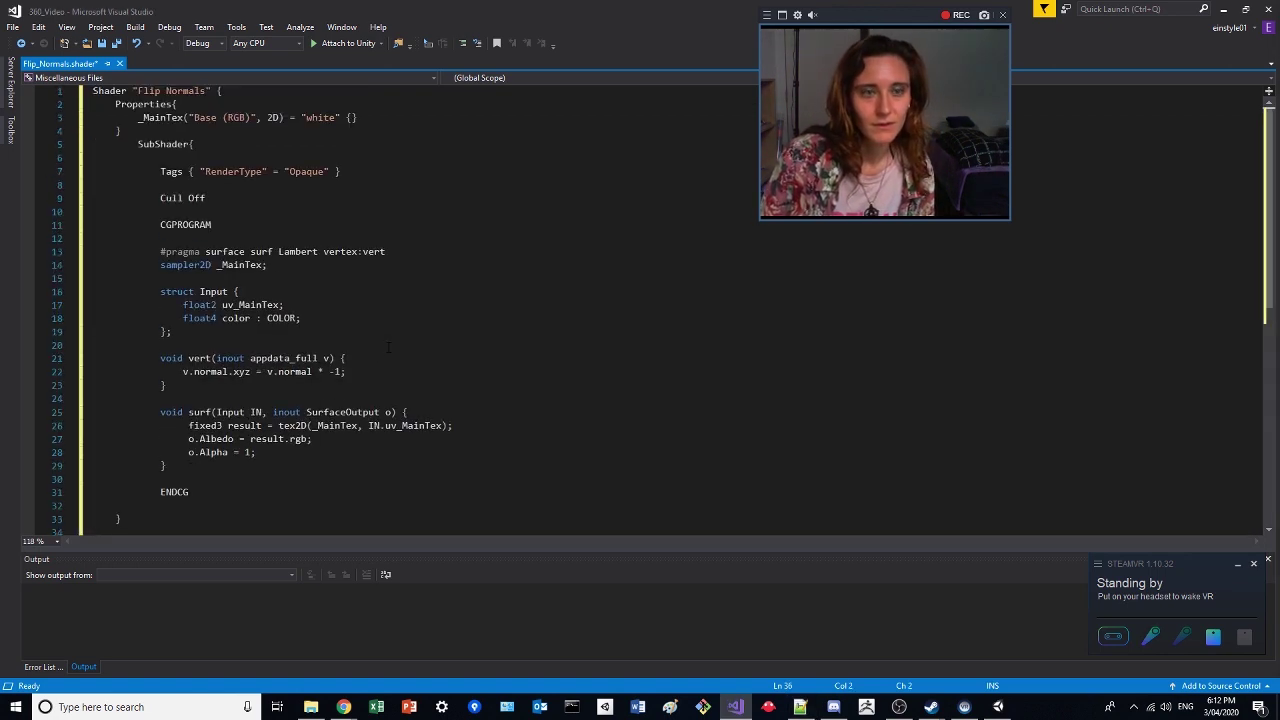
{"action": "key", "text": "ctrl+s"}
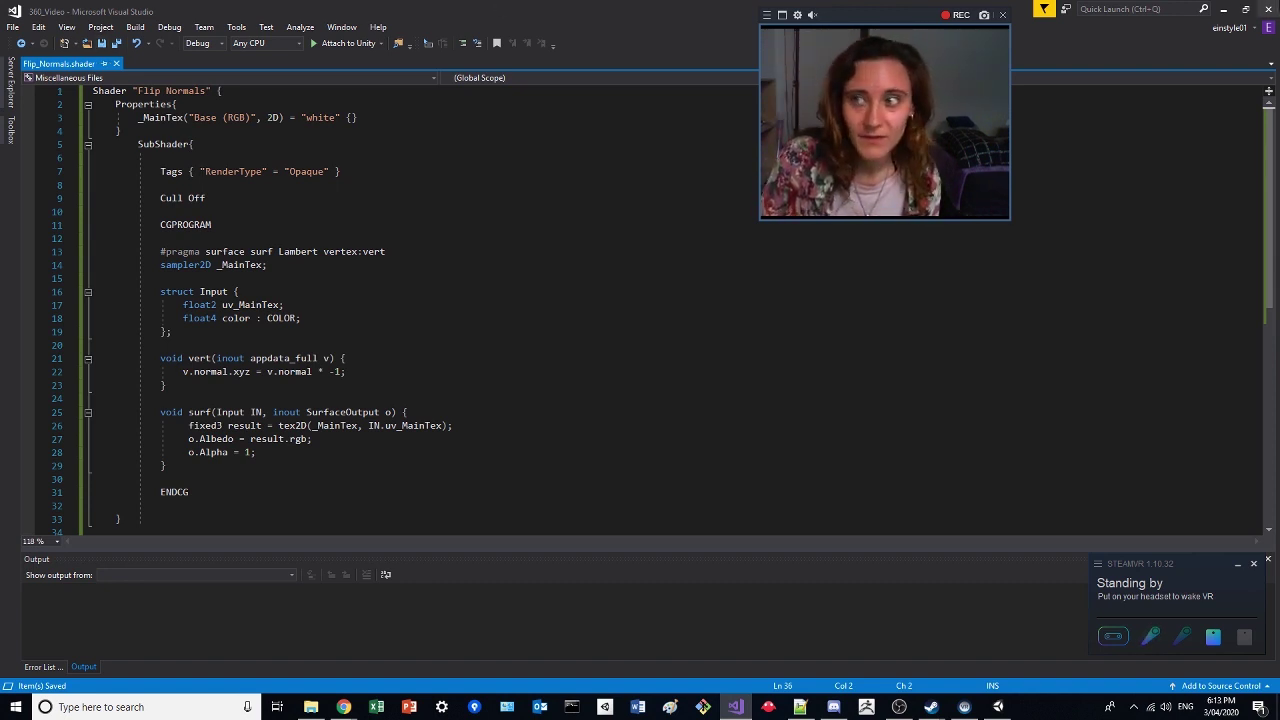
Back in Unity, create a new material named 360 in Assets.
{"action": "left_click", "coordinate": [1223, 9]}
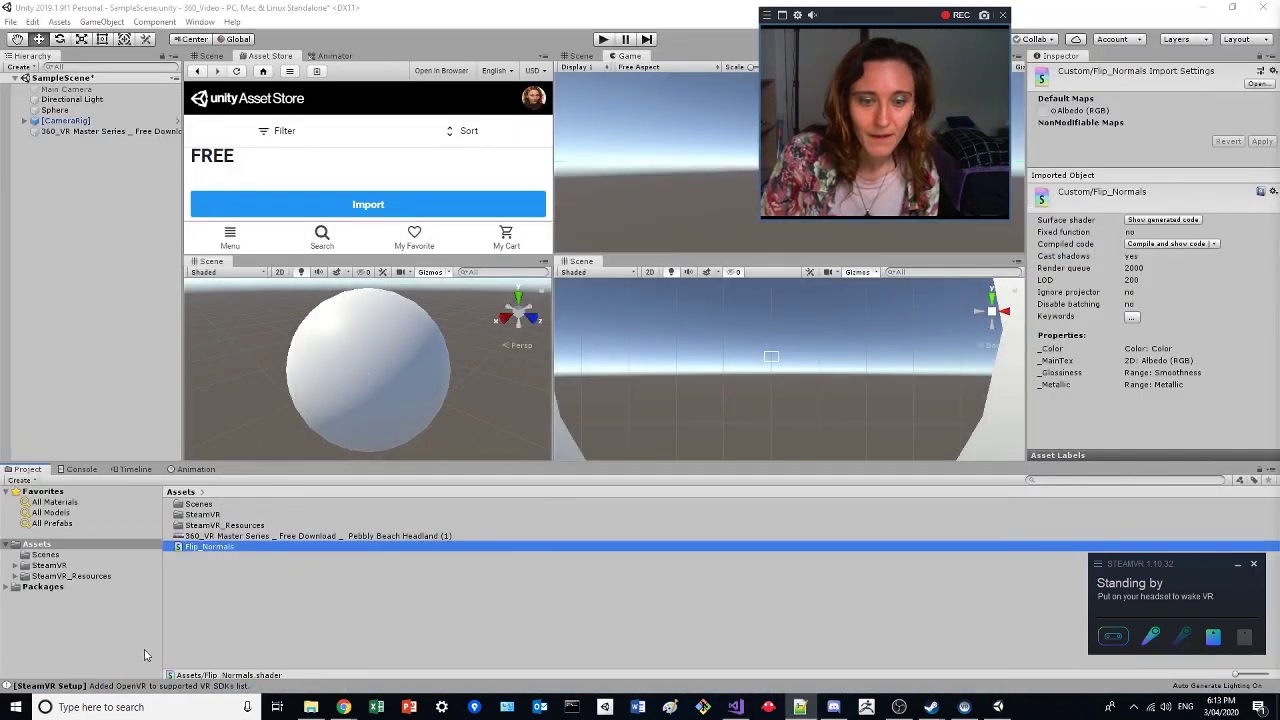
{"action": "right_click", "coordinate": [256, 586]}
{"action": "mouse_move", "coordinate": [305, 282]}
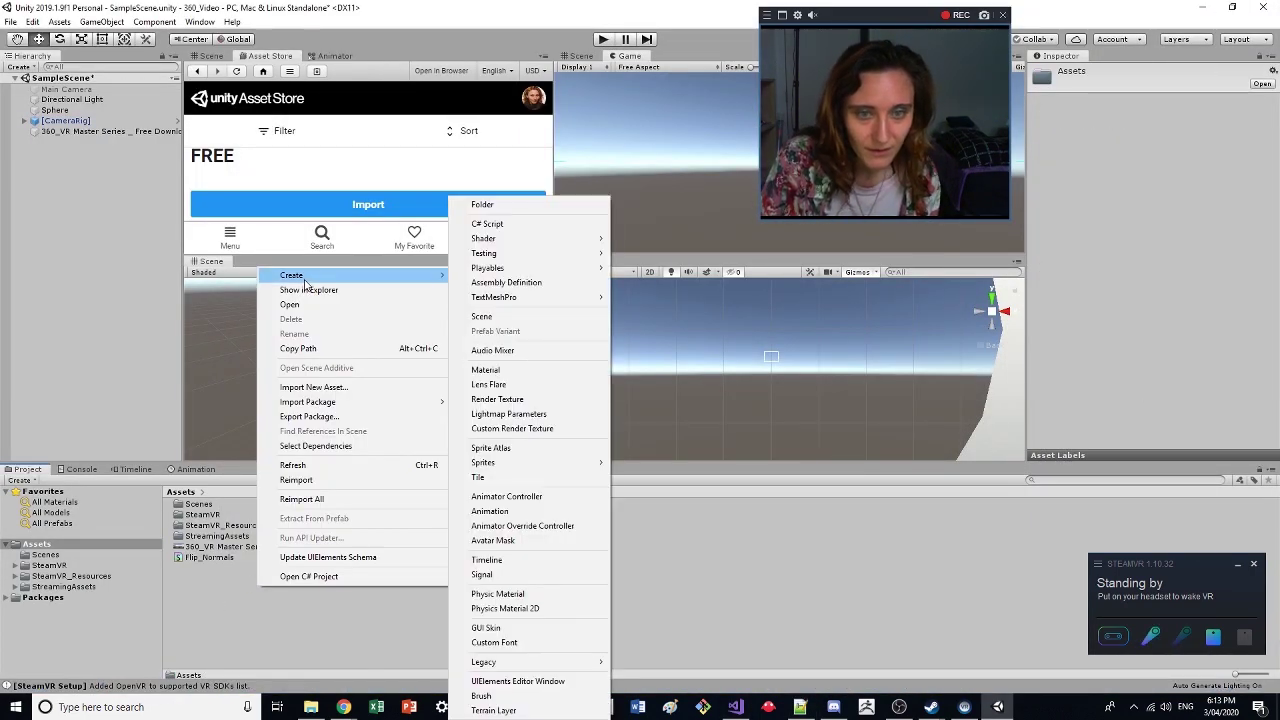
{"action": "left_click", "coordinate": [500, 370]}
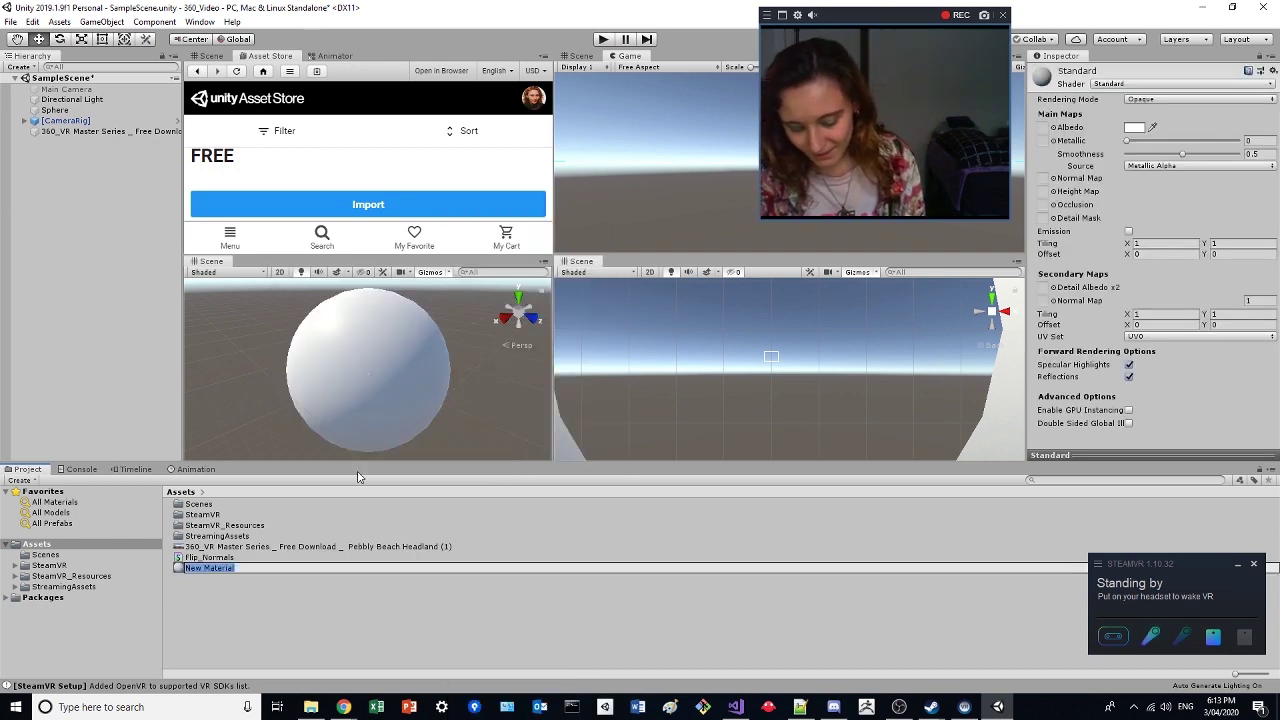
{"action": "type", "text": "360"}
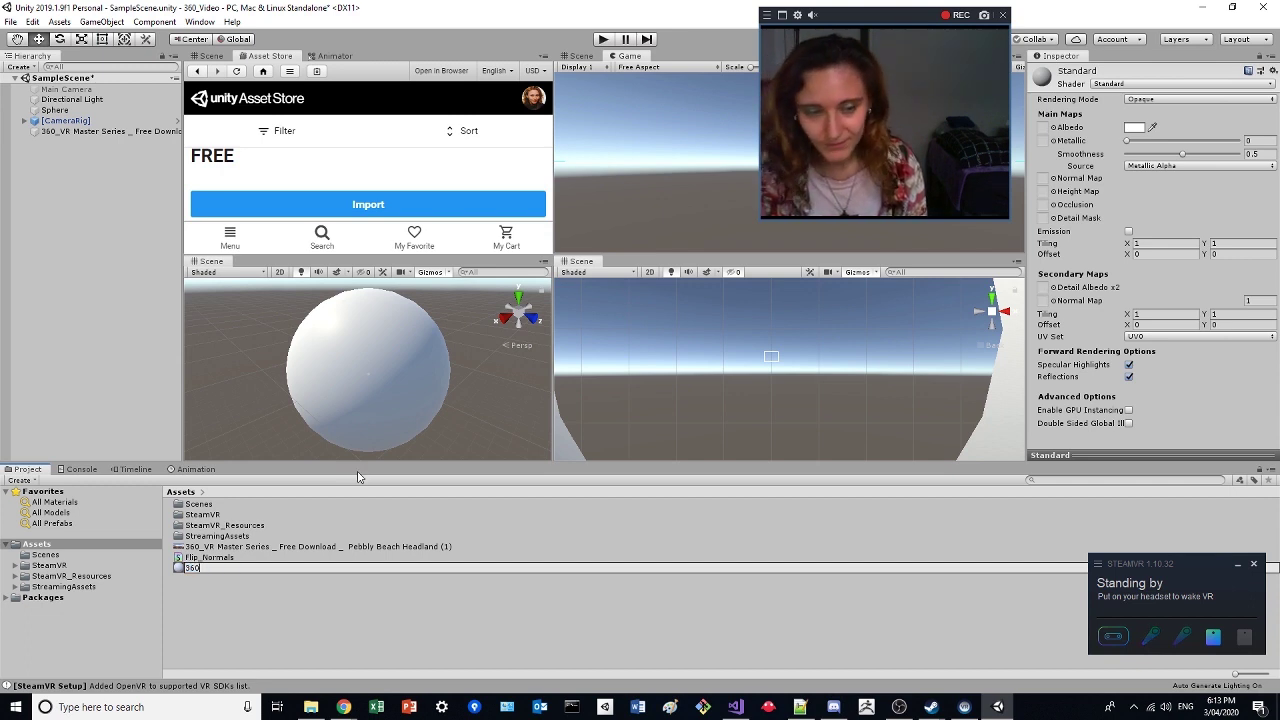
{"action": "key", "text": "Return"}
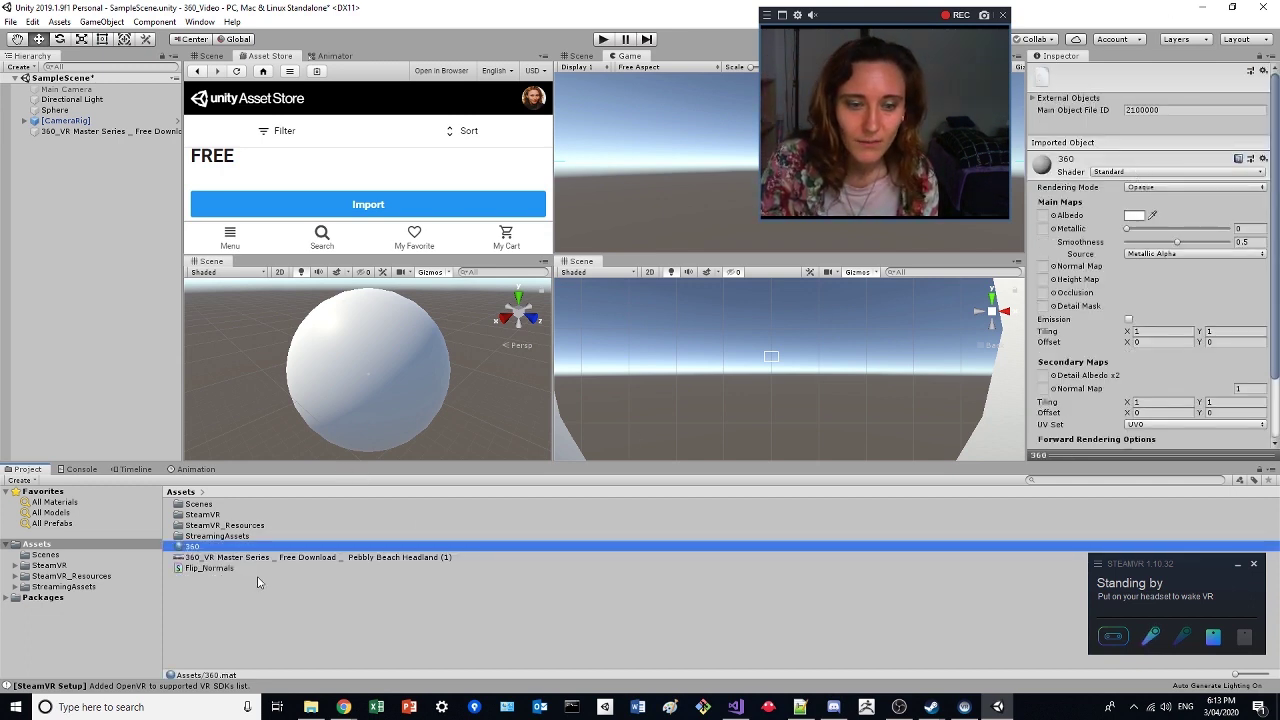
Assign the Flip_Normals shader to the 360 material and reselect it.
{"action": "left_click", "coordinate": [223, 570]}
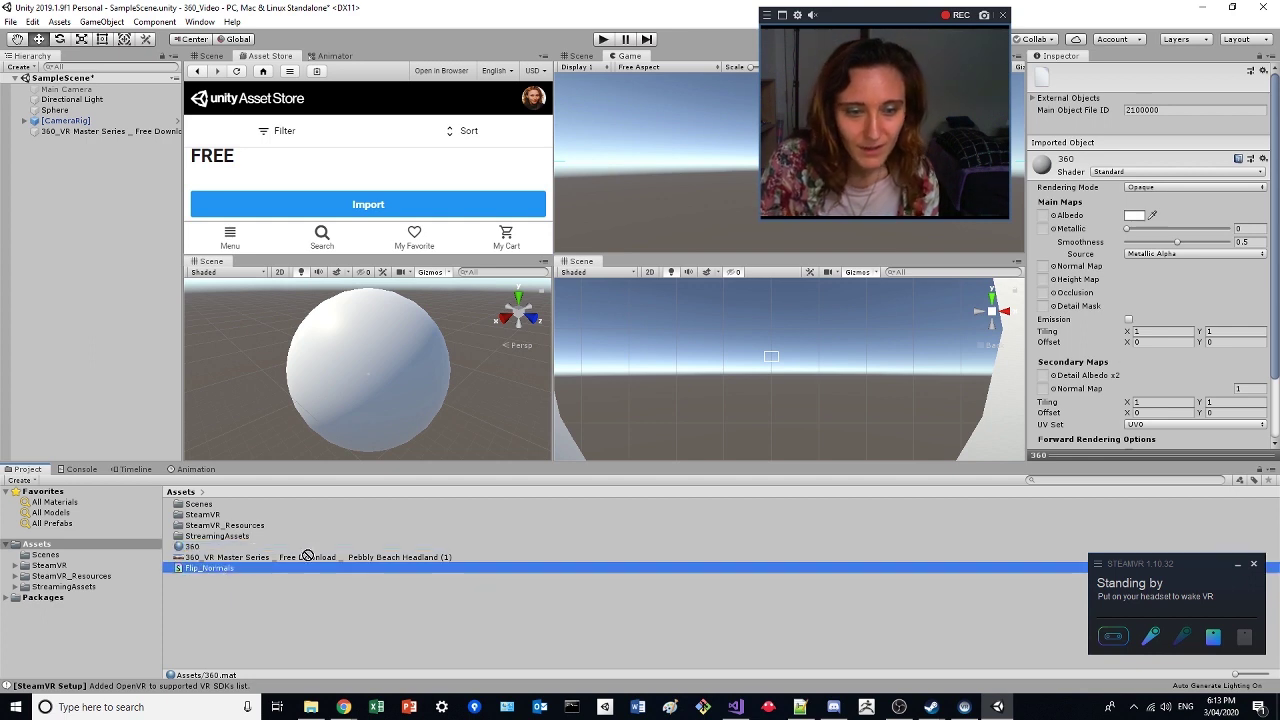
{"action": "left_click_drag", "start_coordinate": [307, 556], "coordinate": [318, 548]}
{"action": "left_click", "coordinate": [1107, 301]}
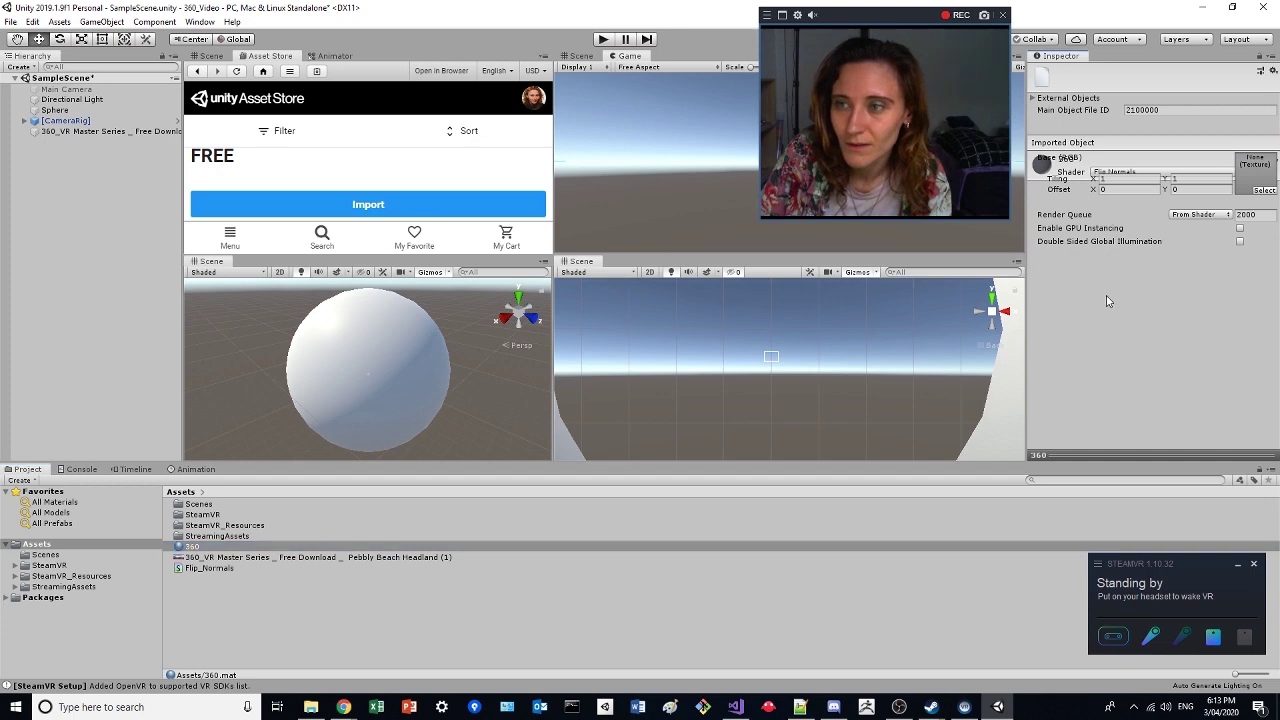
{"action": "left_click", "coordinate": [267, 568]}
{"action": "key", "text": "Up"}
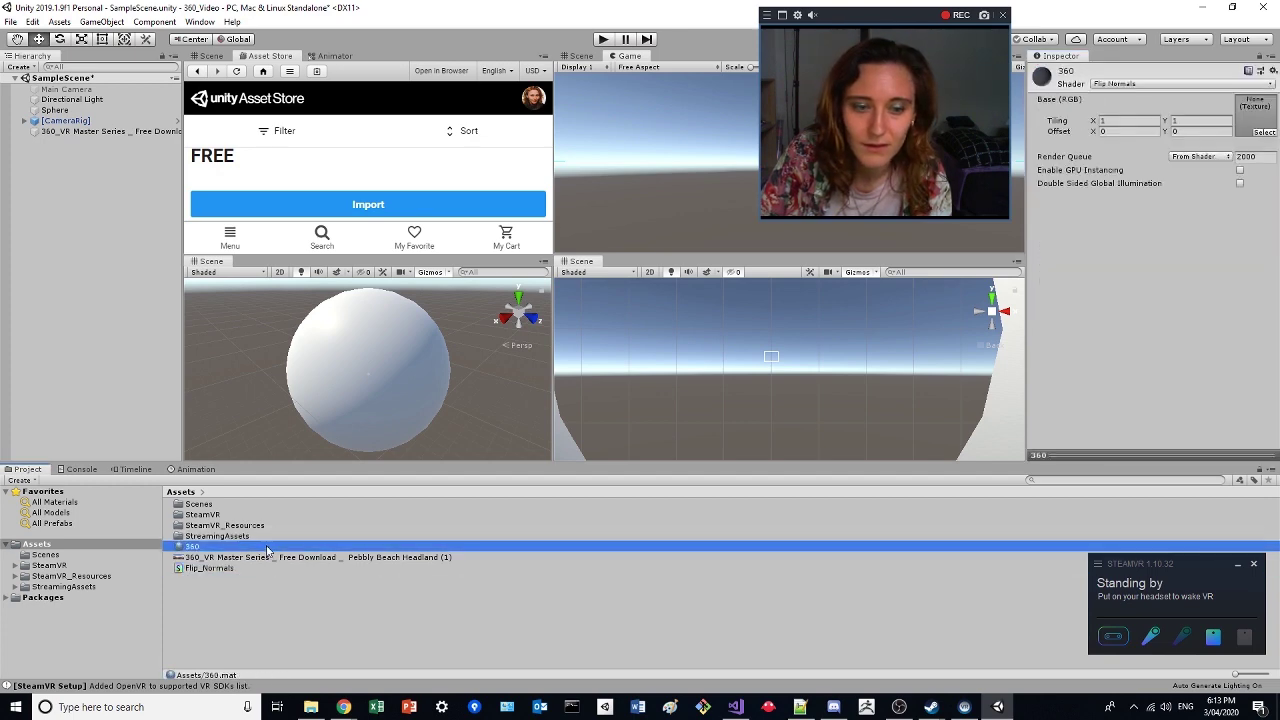
{"action": "key", "text": "Up"}
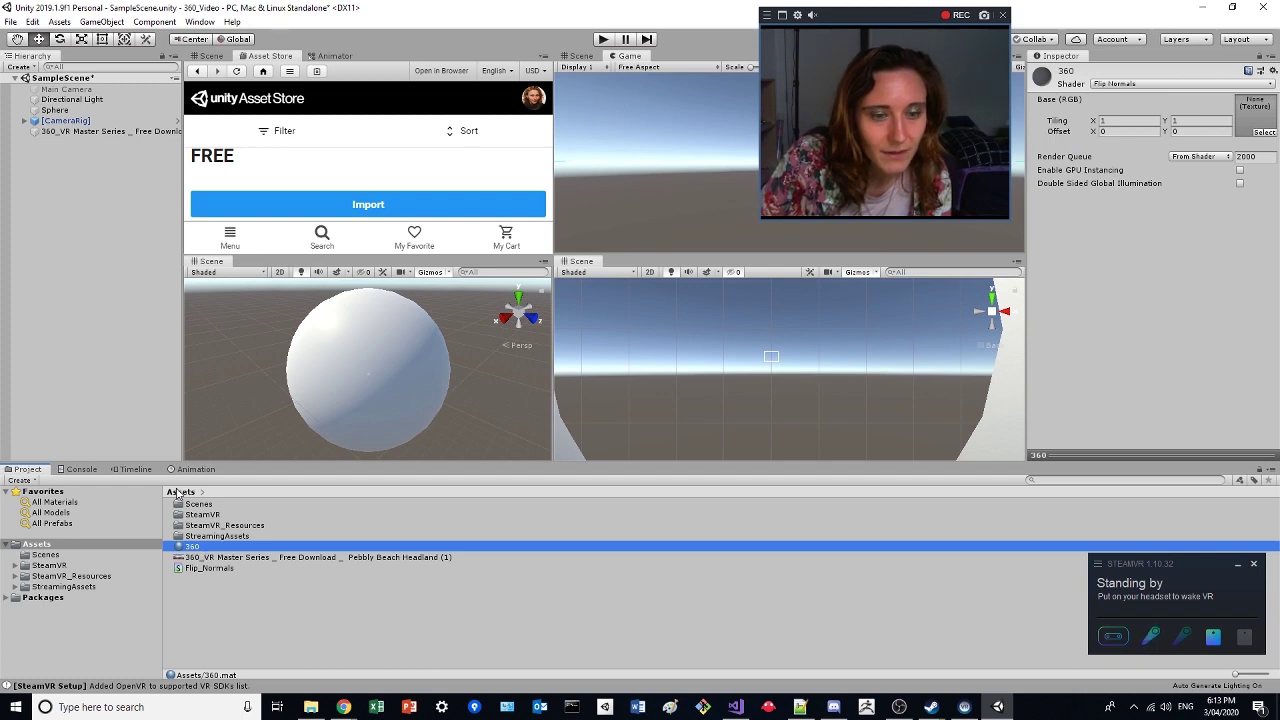
Try dragging the 360 material onto scene objects, then select the 360_VR Master Series video object.
{"action": "left_click_drag", "start_coordinate": [187, 549], "coordinate": [114, 293]}
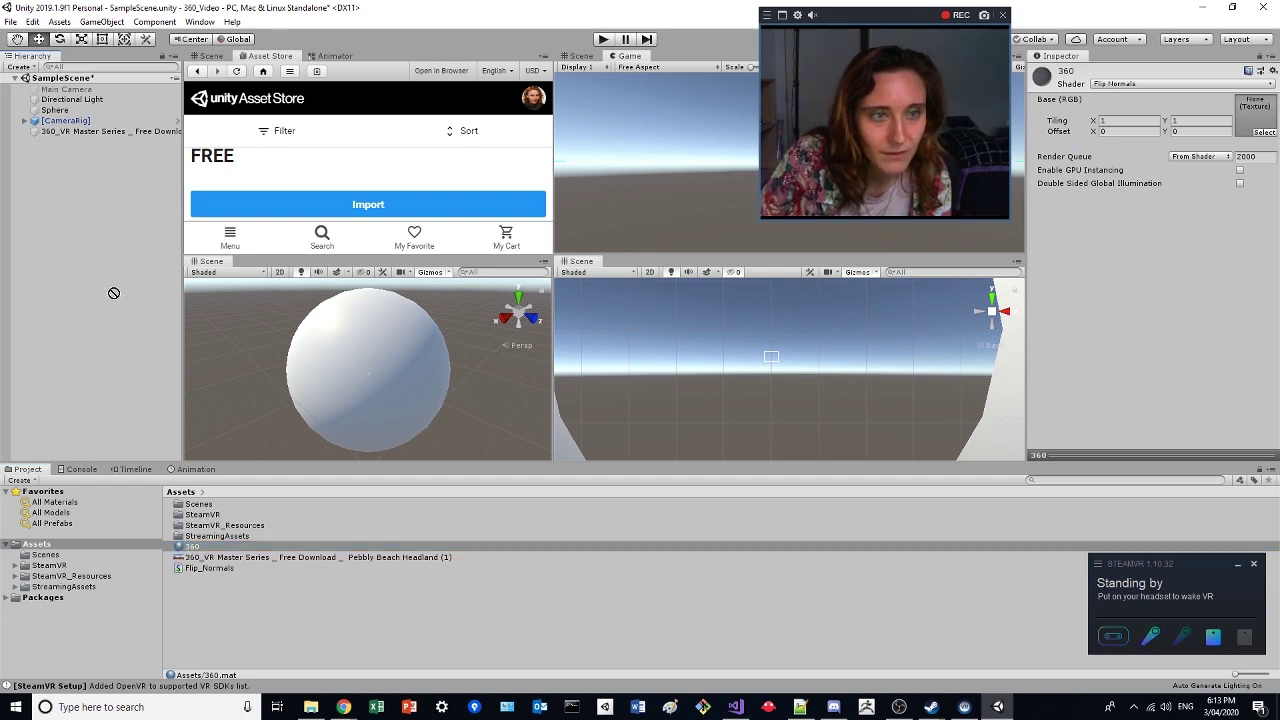
{"action": "left_click", "coordinate": [117, 131]}
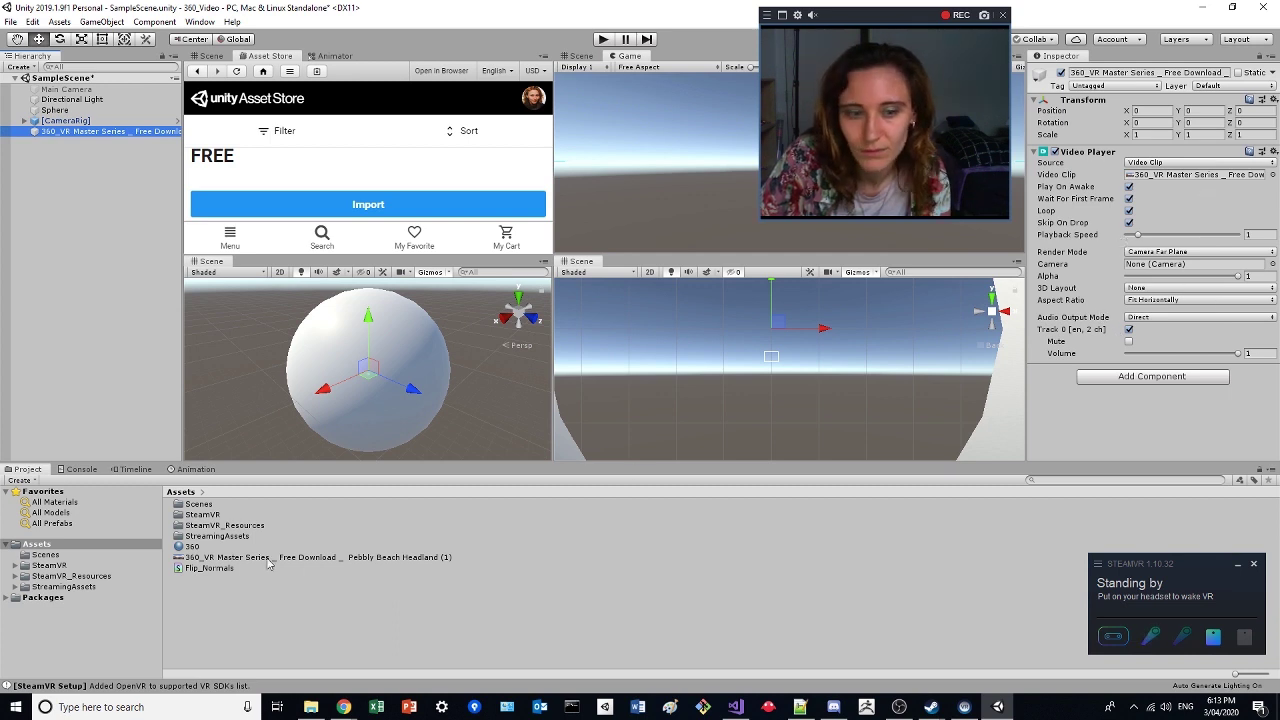
{"action": "left_click", "coordinate": [192, 547]}
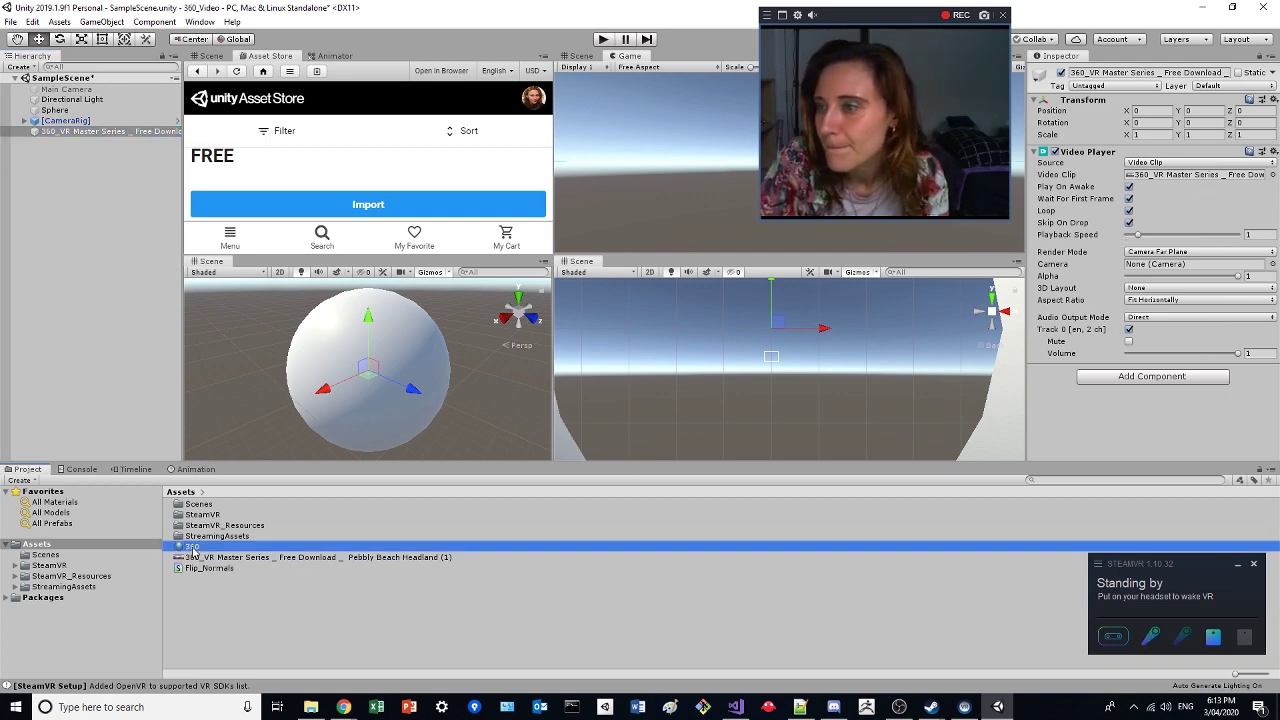
{"action": "left_click_drag", "start_coordinate": [192, 553], "coordinate": [1149, 432]}
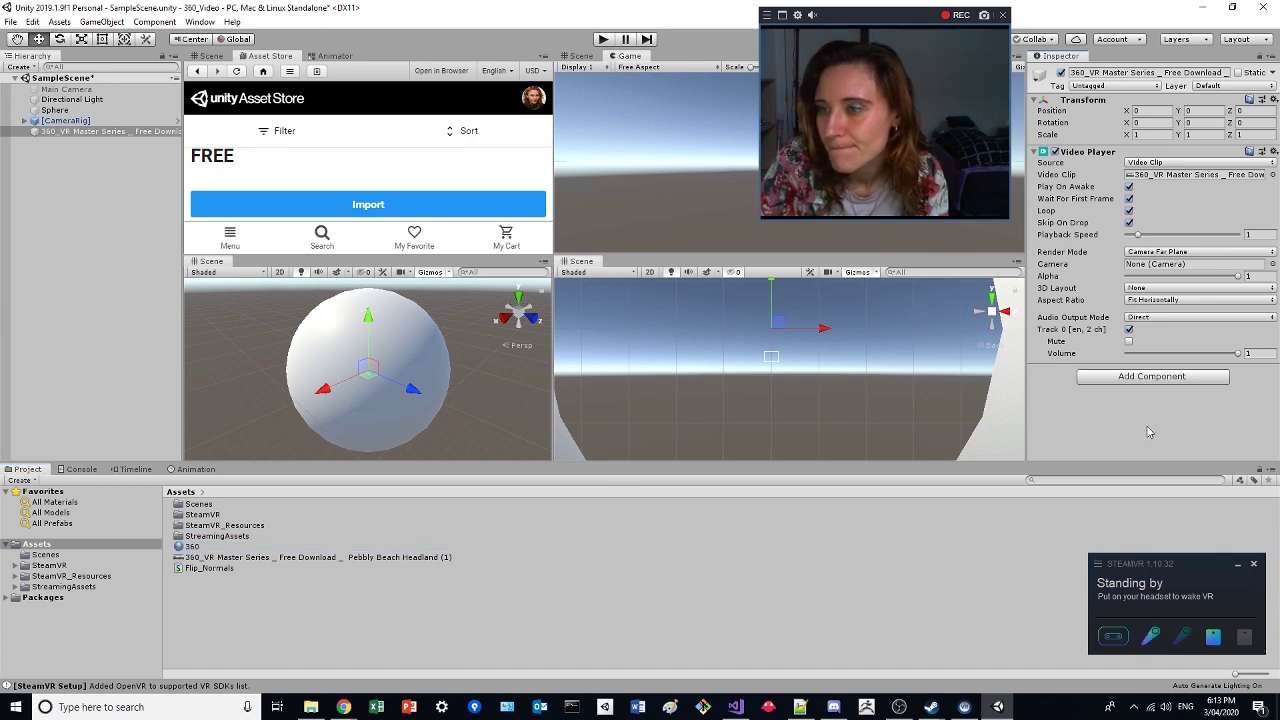
{"action": "left_click", "coordinate": [87, 111]}
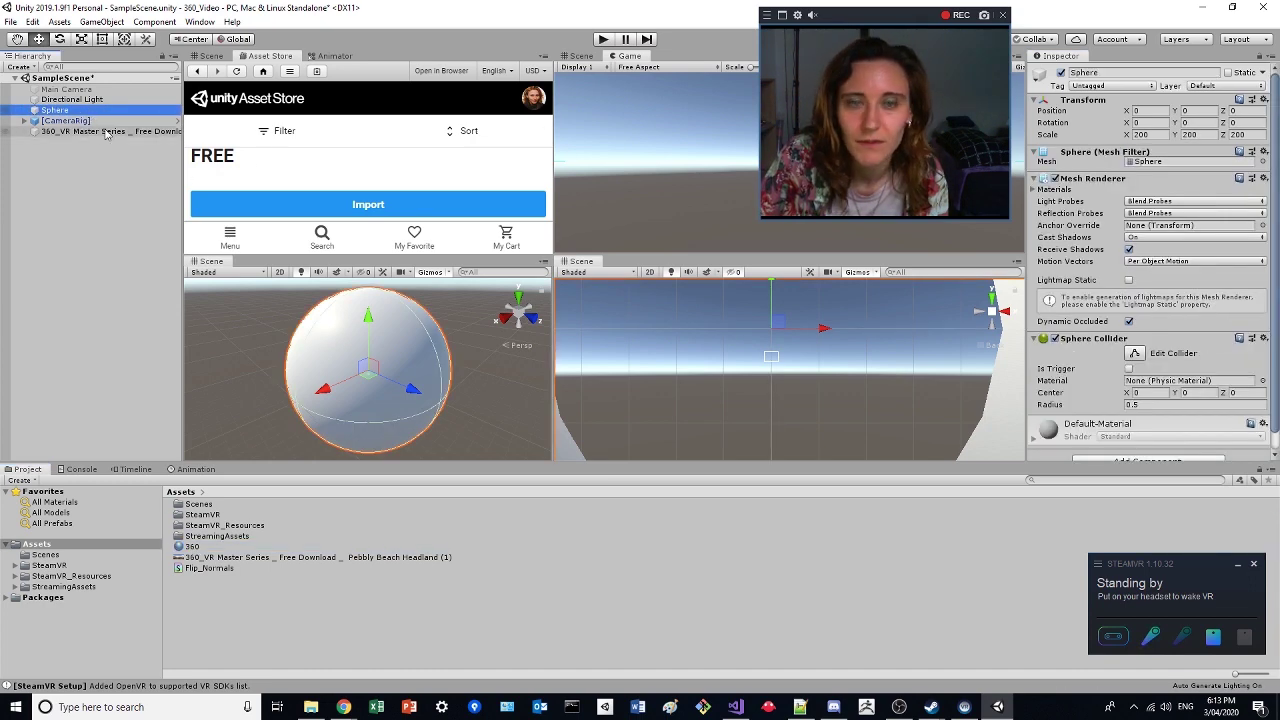
{"action": "scroll", "coordinate": [1210, 338], "scroll_direction": "down", "scroll_amount": 1}
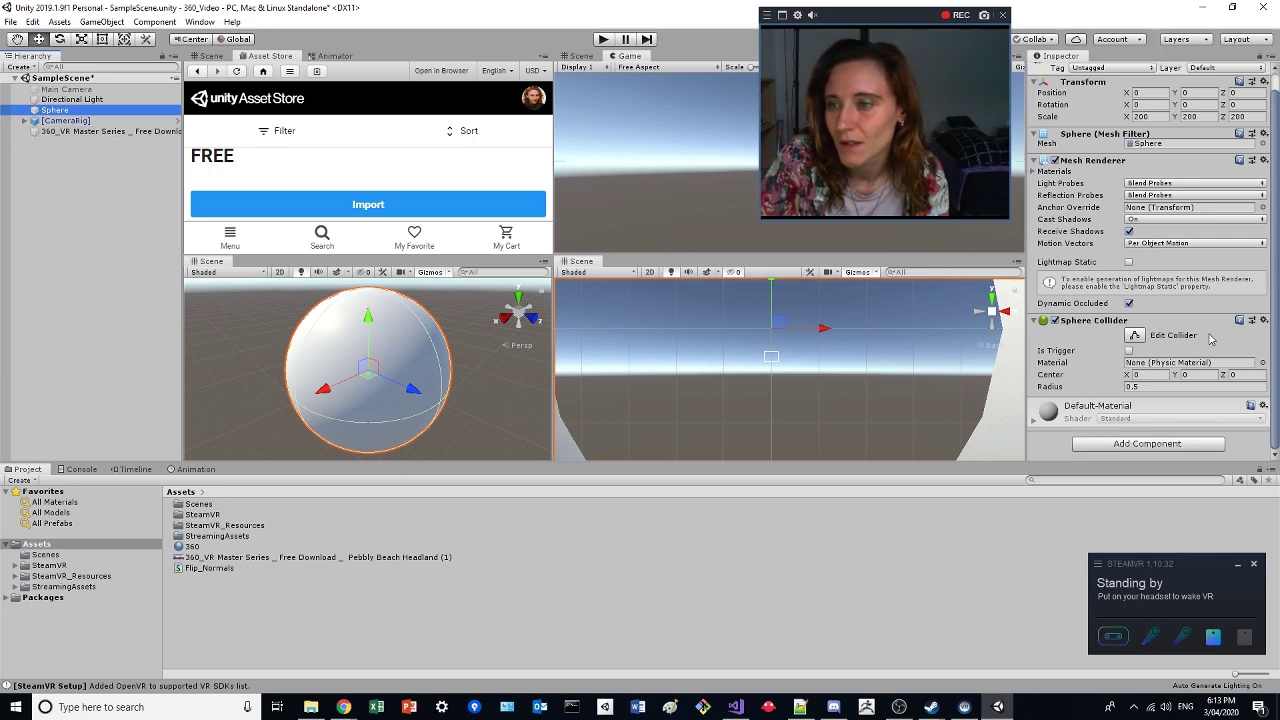
{"action": "left_click", "coordinate": [152, 132]}
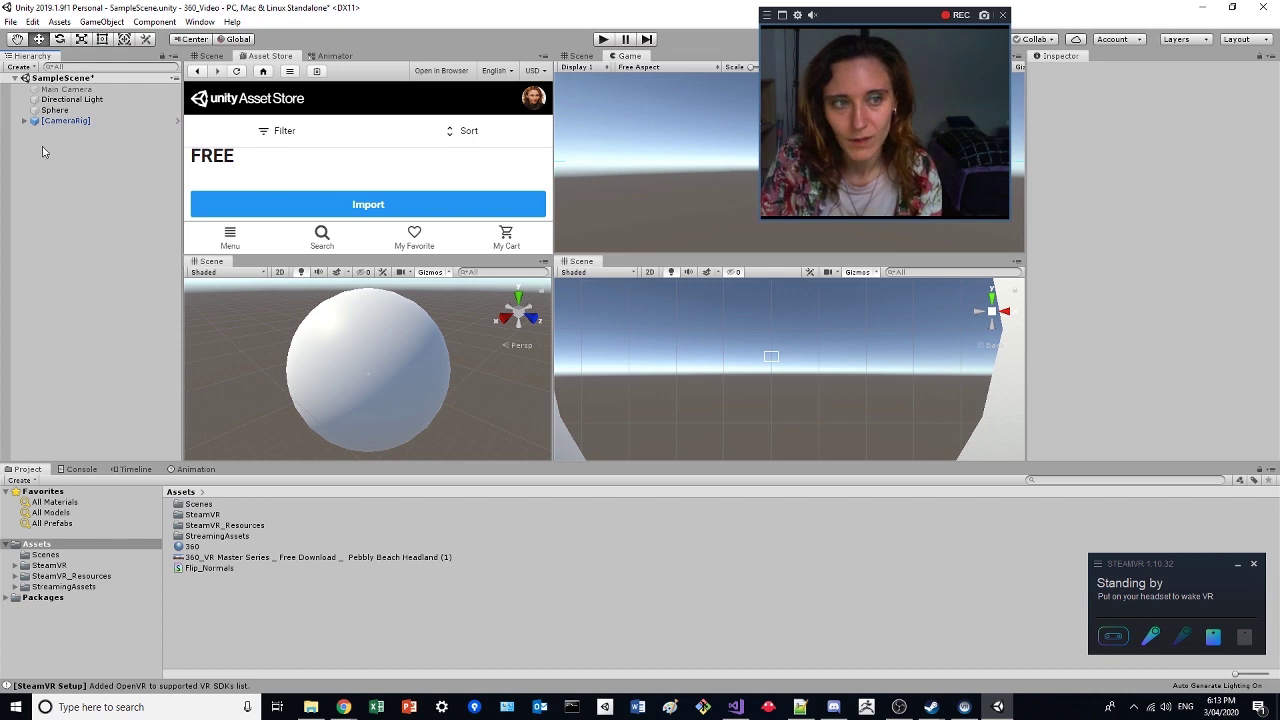
Delete the 360_VR Master Series video object and try dropping the material onto the Sphere's Inspector.
{"action": "key", "text": "Delete"}
{"action": "mouse_move", "coordinate": [209, 568]}
{"action": "left_mouse_down"}
{"action": "mouse_move", "coordinate": [1250, 454]}
{"action": "mouse_move", "coordinate": [1236, 459]}
{"action": "left_mouse_up"}
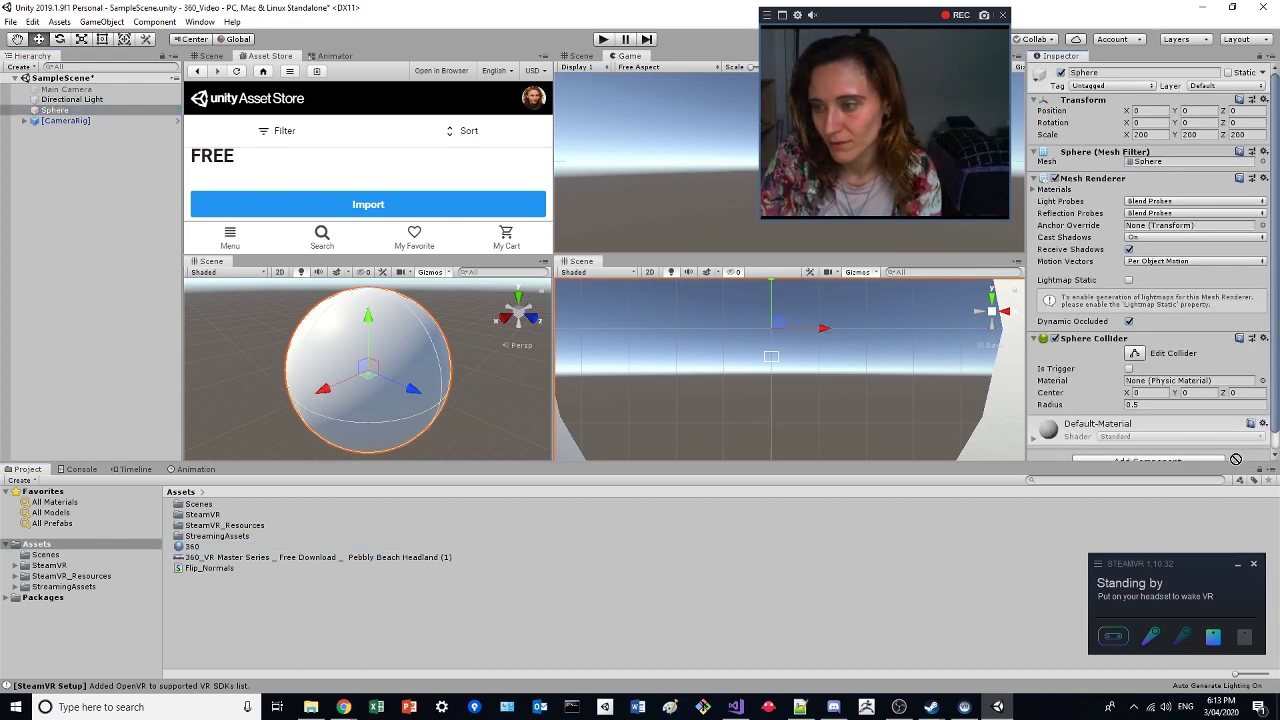
{"action": "mouse_move", "coordinate": [192, 547]}
{"action": "left_mouse_down"}
{"action": "mouse_move", "coordinate": [1033, 443]}
{"action": "mouse_move", "coordinate": [1222, 451]}
{"action": "left_mouse_up"}
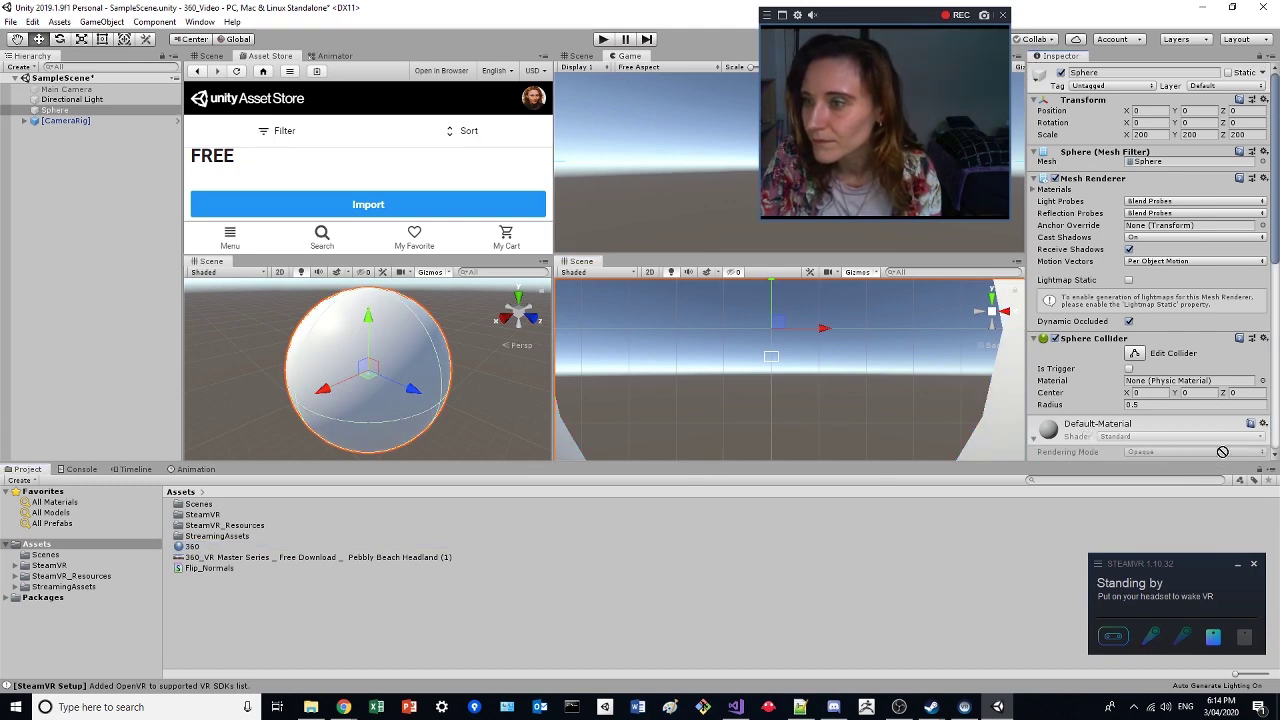
{"action": "left_click_drag", "start_coordinate": [1212, 338], "coordinate": [1200, 230]}
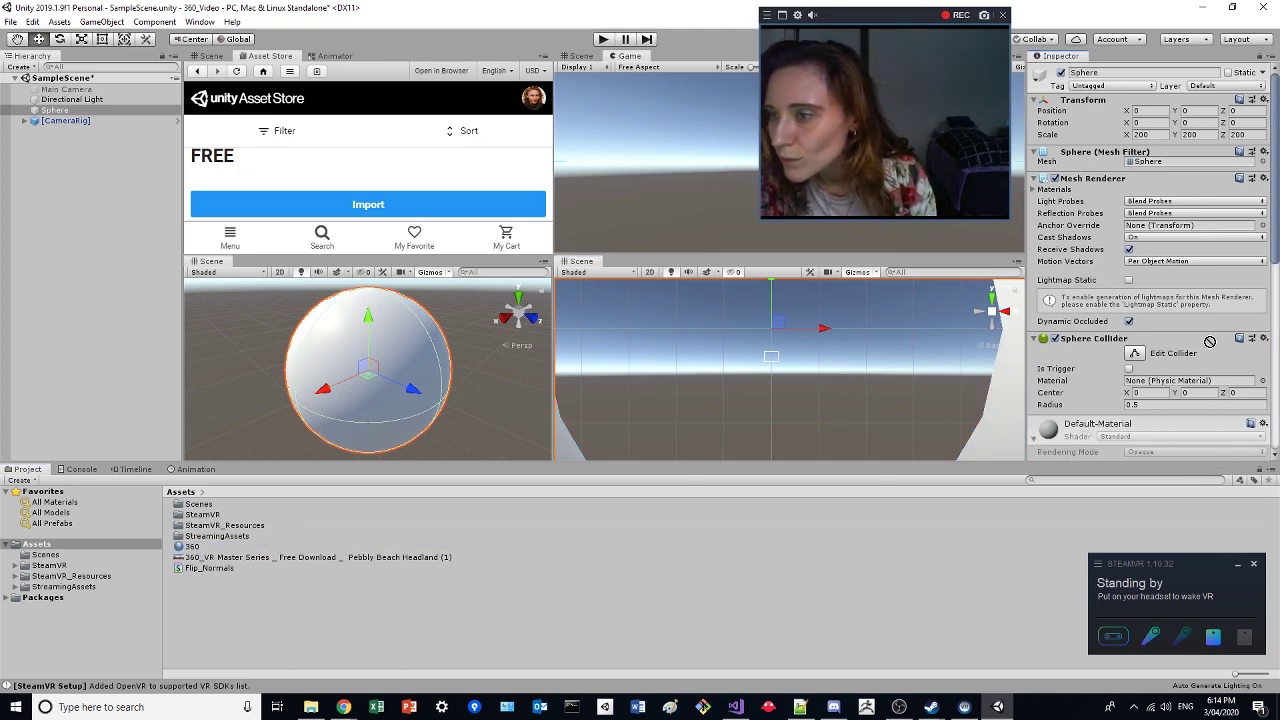
{"action": "left_click_drag", "start_coordinate": [1209, 341], "coordinate": [1195, 464]}
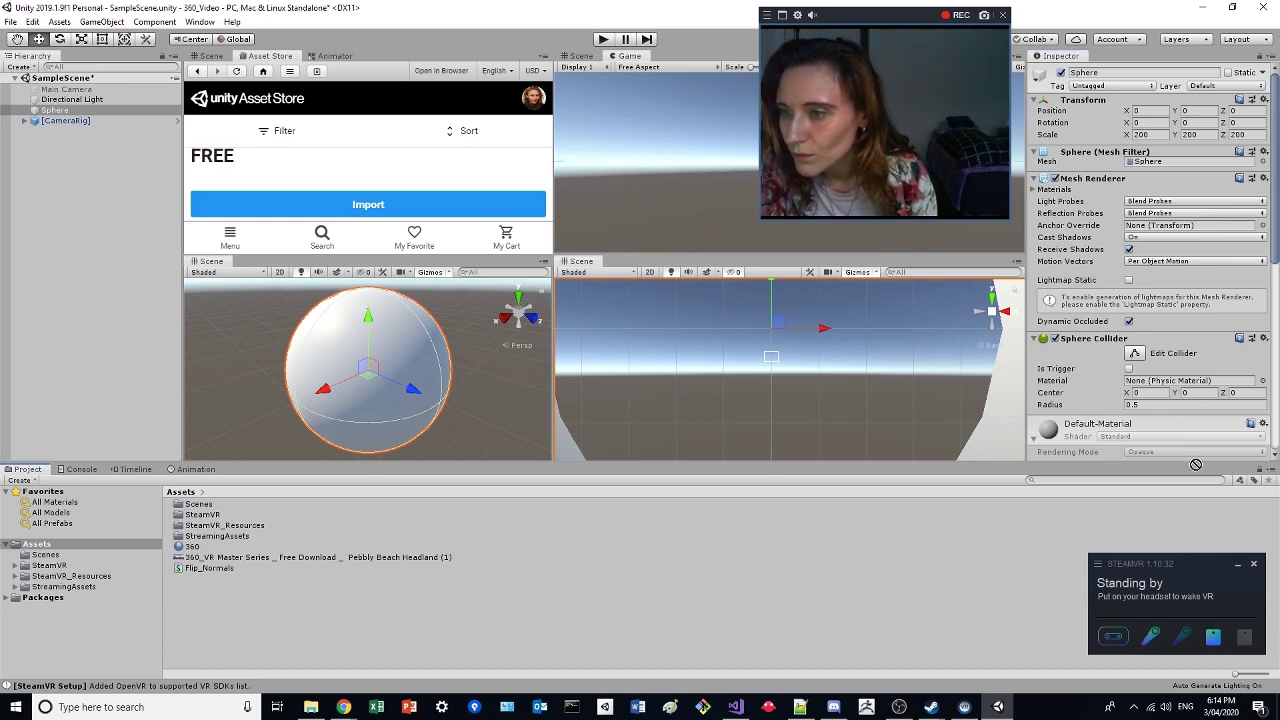
Assign the 360 material to the Sphere by dropping it on the Sphere in the Hierarchy.
{"action": "scroll", "coordinate": [1198, 455], "scroll_direction": "down", "scroll_amount": 5}
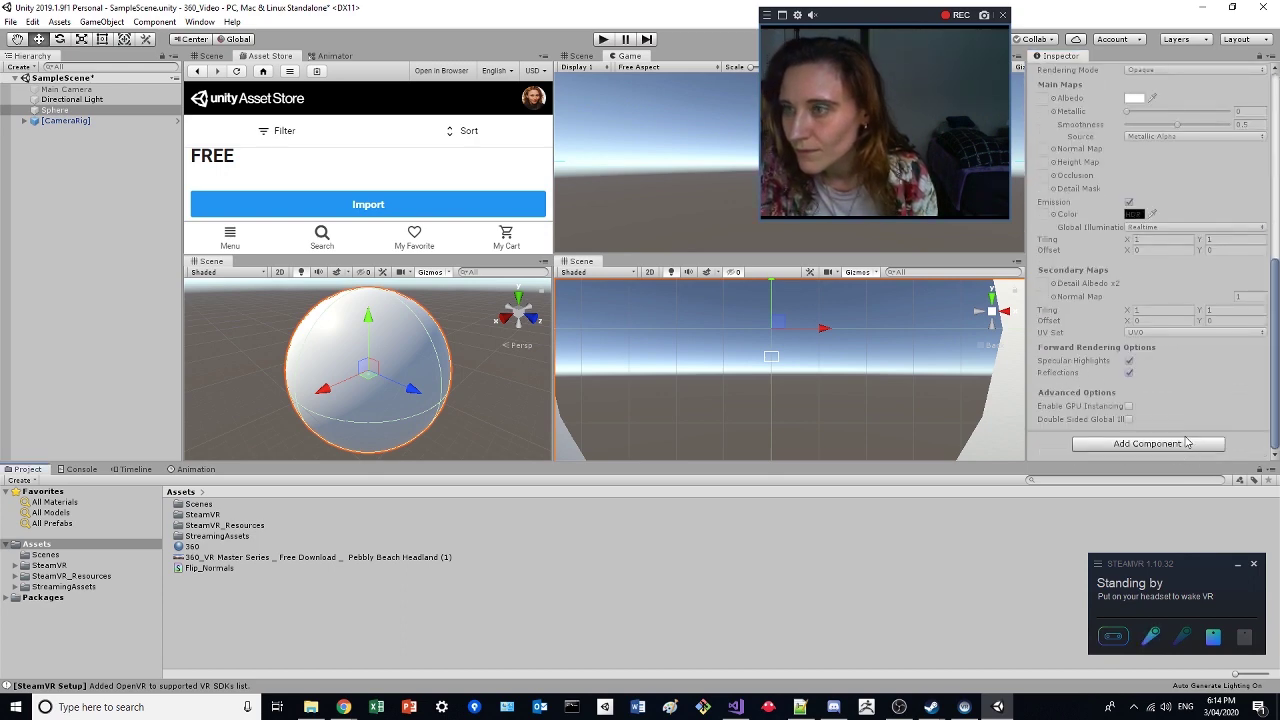
{"action": "scroll", "coordinate": [1186, 443], "scroll_direction": "up", "scroll_amount": 5}
{"action": "scroll", "coordinate": [1186, 443], "scroll_direction": "down", "scroll_amount": 3}
{"action": "scroll", "coordinate": [1186, 443], "scroll_direction": "down", "scroll_amount": 2}
{"action": "left_click", "coordinate": [1182, 445]}
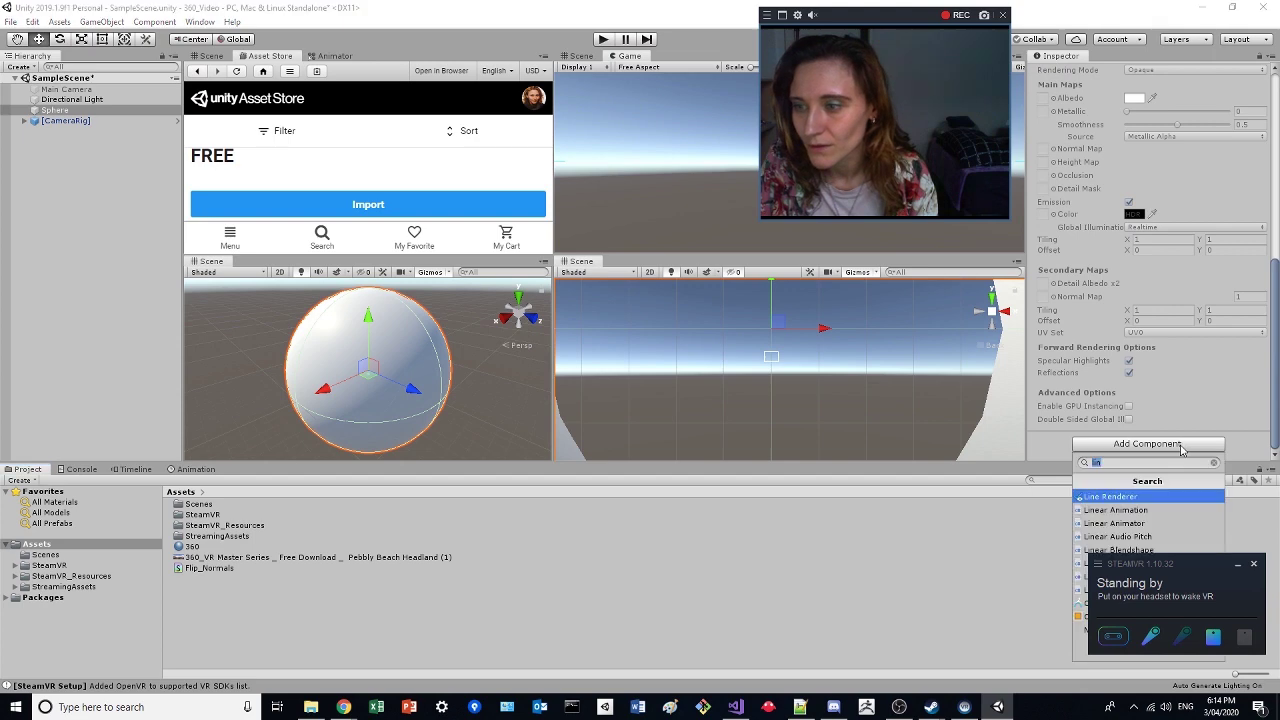
{"action": "key", "text": "Escape"}
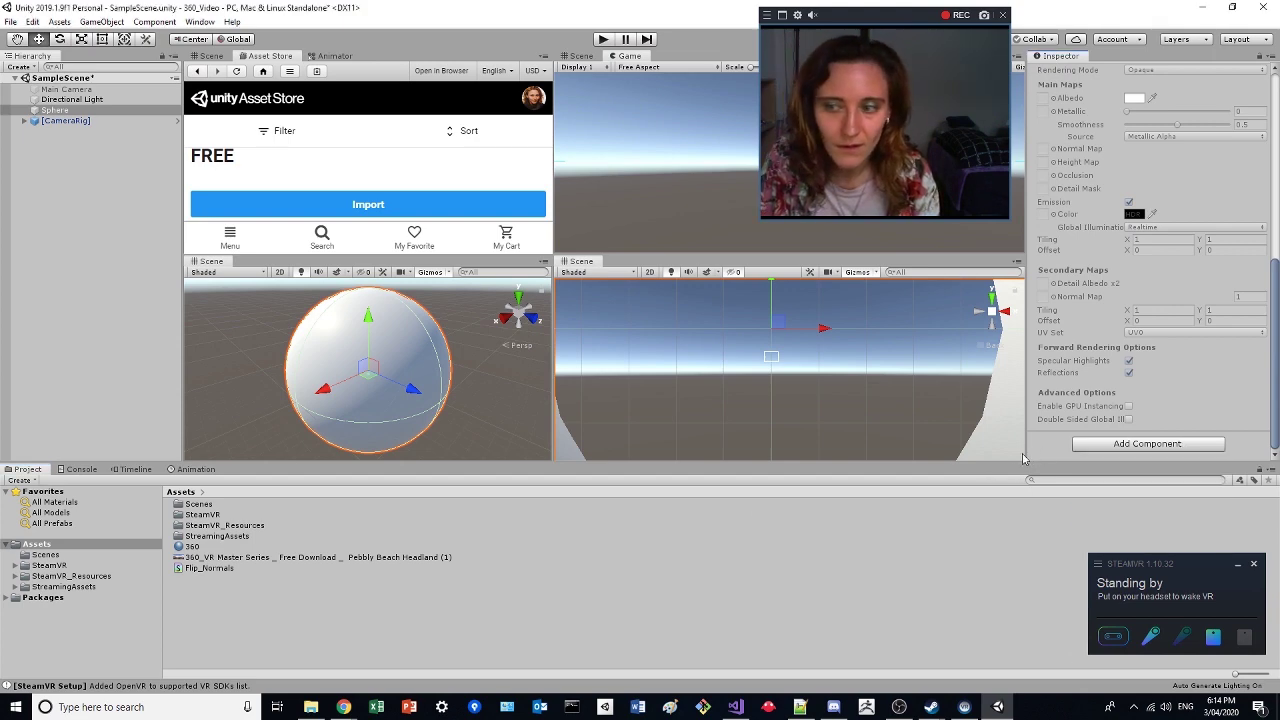
{"action": "left_click", "coordinate": [180, 549]}
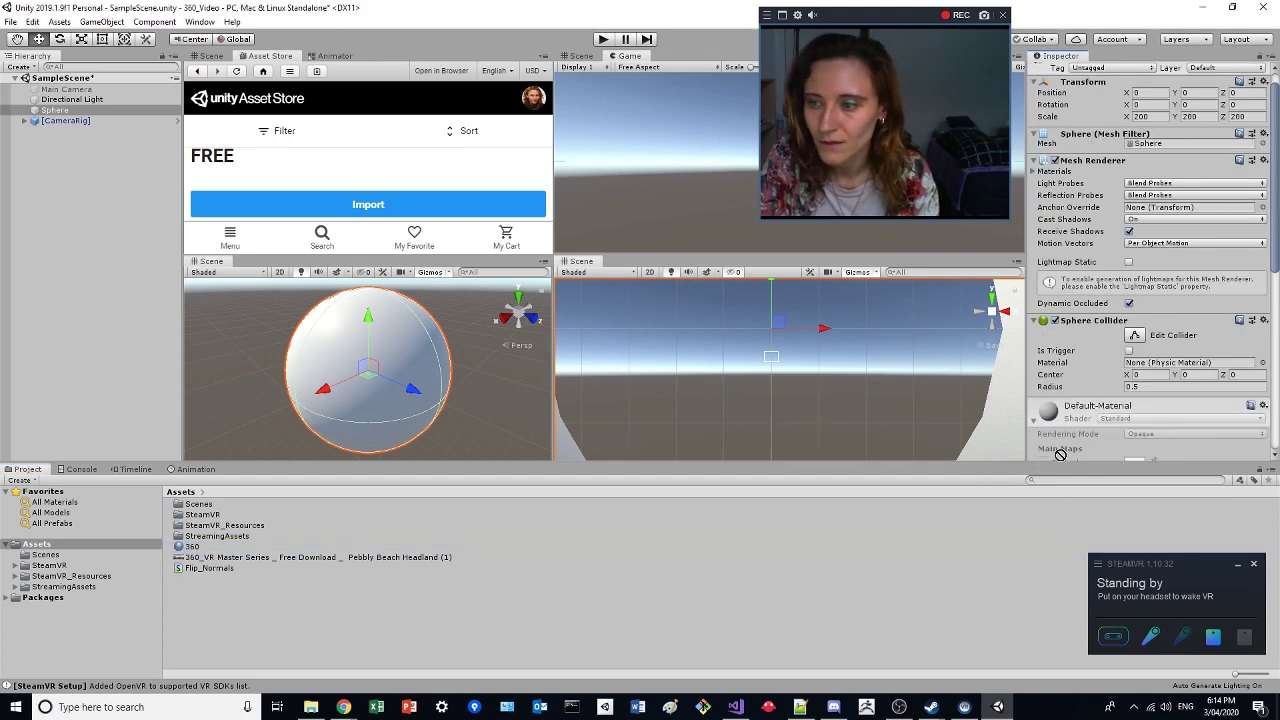
{"action": "left_click_drag", "start_coordinate": [180, 549], "coordinate": [74, 112]}
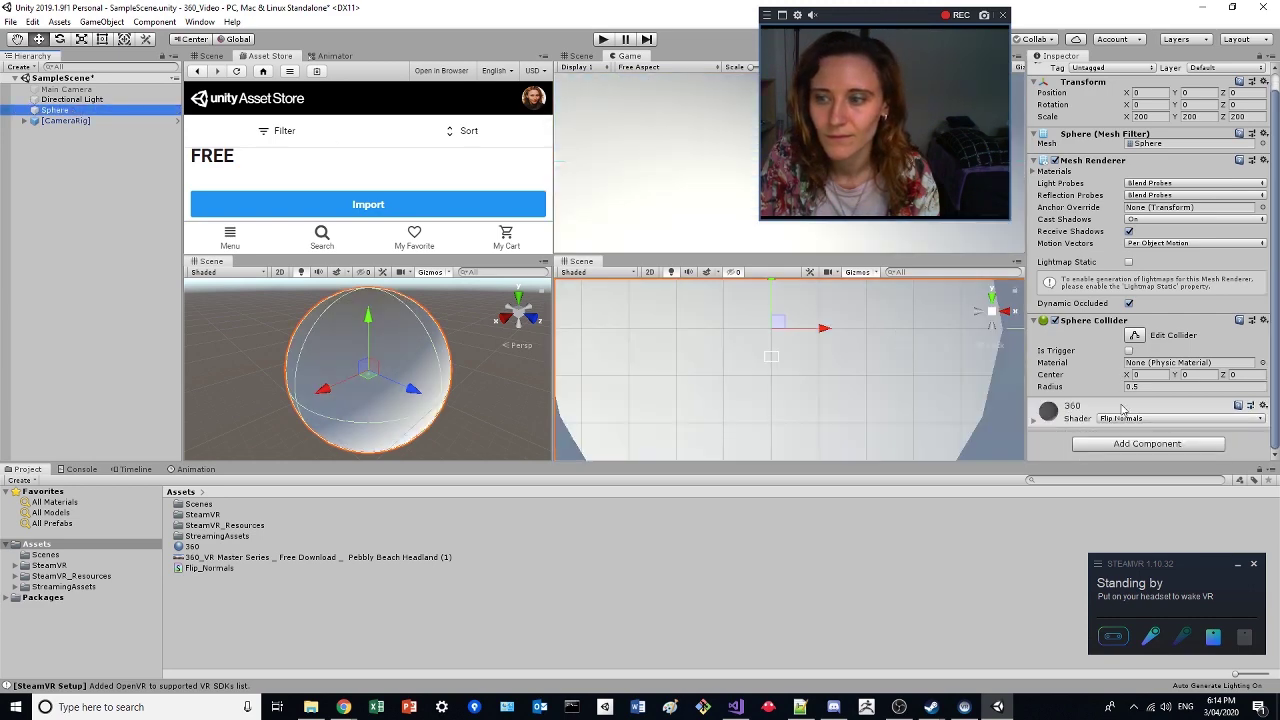
Attach the 360 beach video clip to the Sphere, enable Loop, and save the scene.
{"action": "left_click", "coordinate": [1034, 421]}
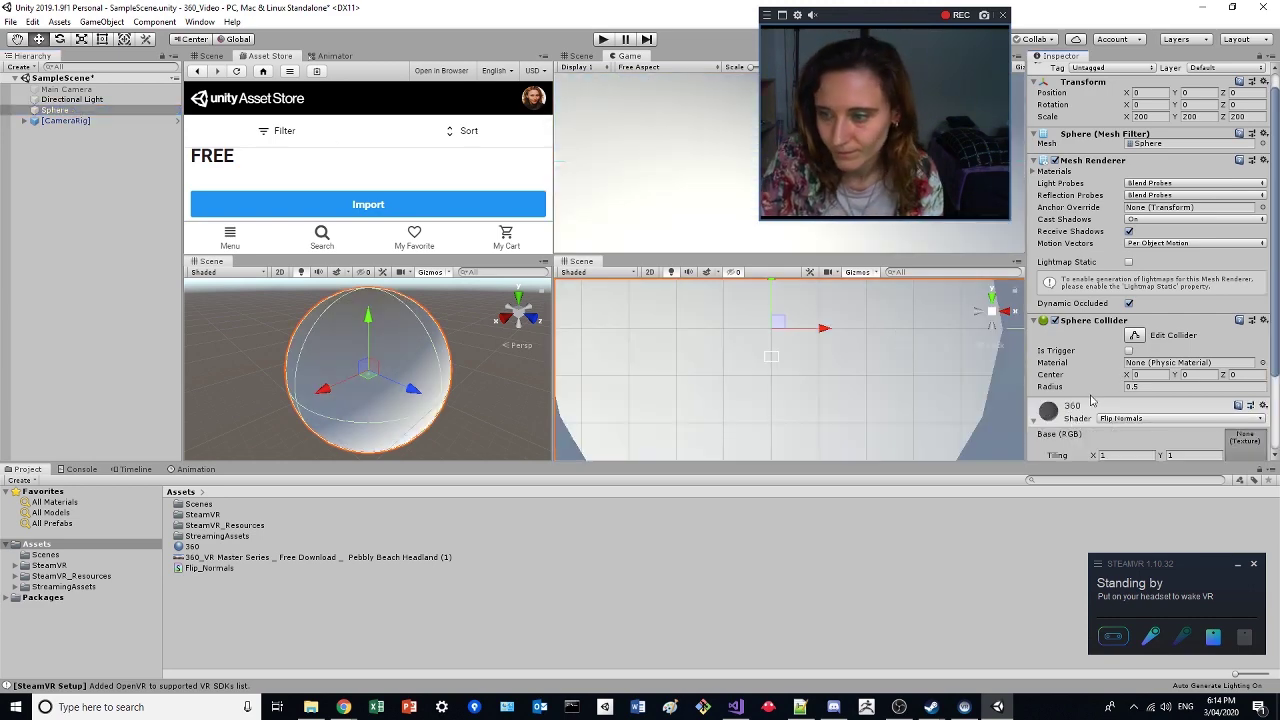
{"action": "scroll", "coordinate": [1082, 392], "scroll_direction": "down", "scroll_amount": 2}
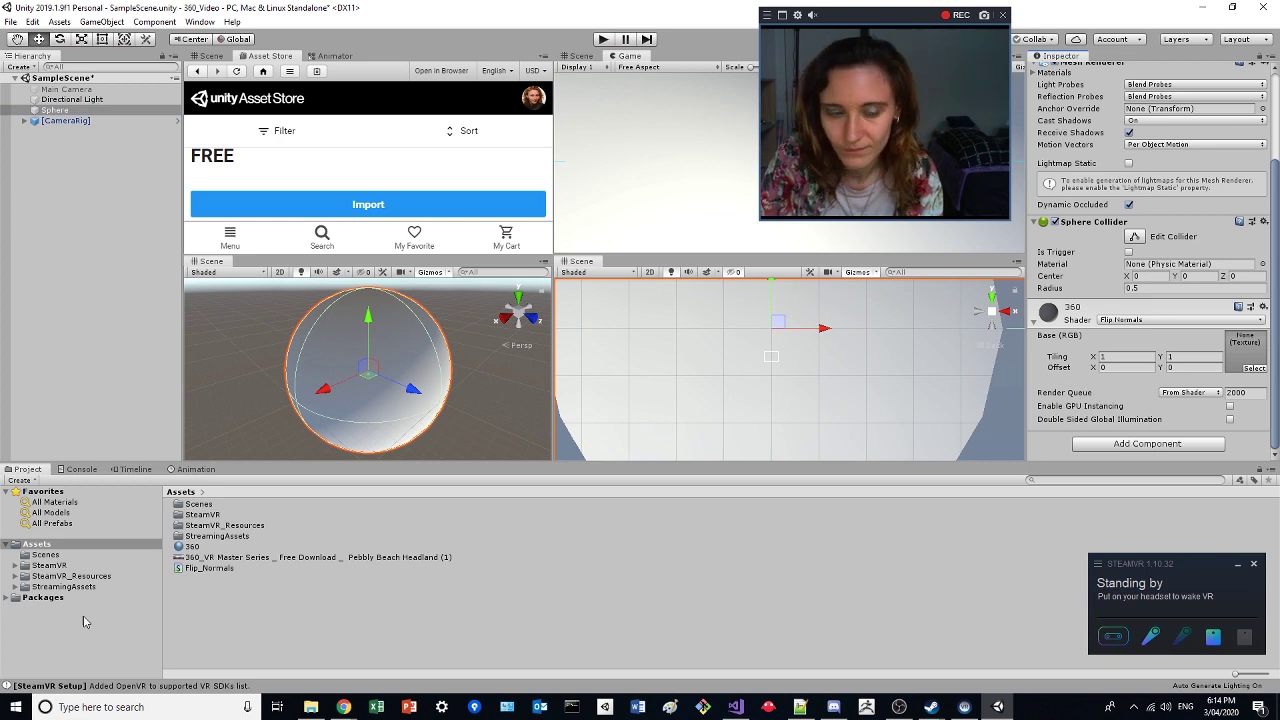
{"action": "left_click_drag", "start_coordinate": [207, 560], "coordinate": [82, 113]}
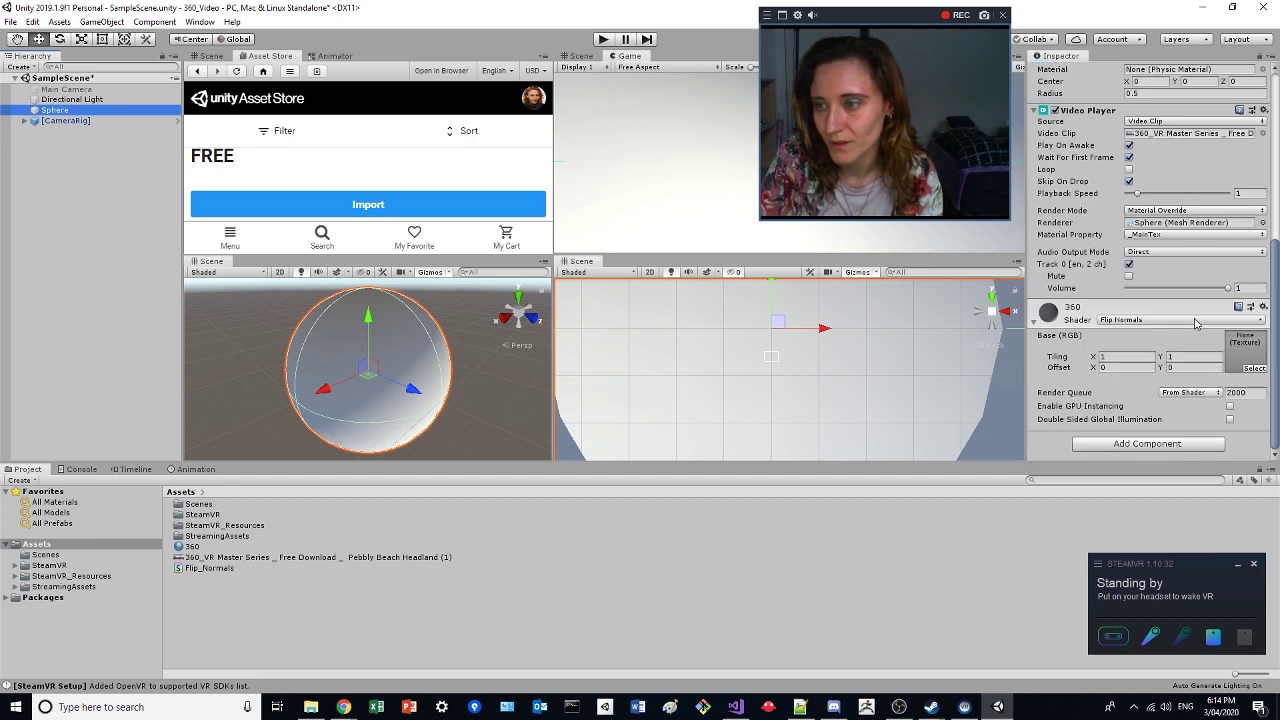
{"action": "scroll", "coordinate": [1197, 324], "scroll_direction": "up", "scroll_amount": 3}
{"action": "scroll", "coordinate": [1180, 250], "scroll_direction": "down", "scroll_amount": 3}
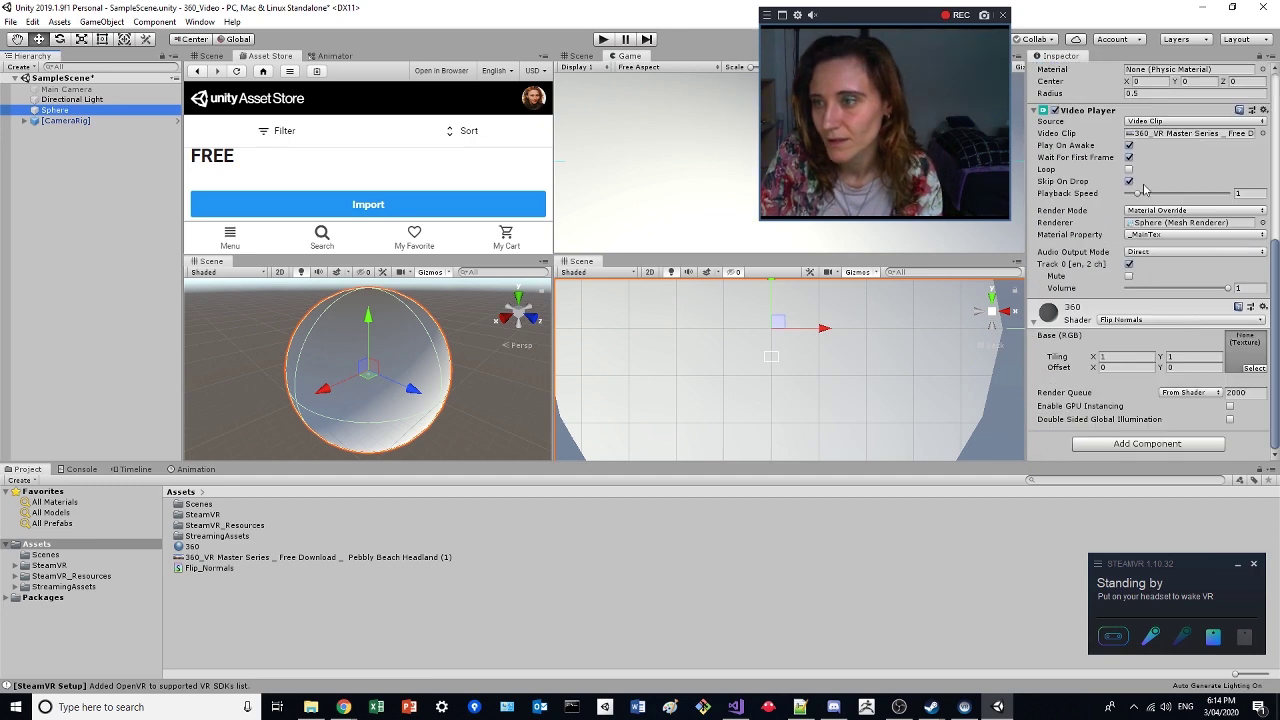
{"action": "left_click", "coordinate": [1129, 170]}
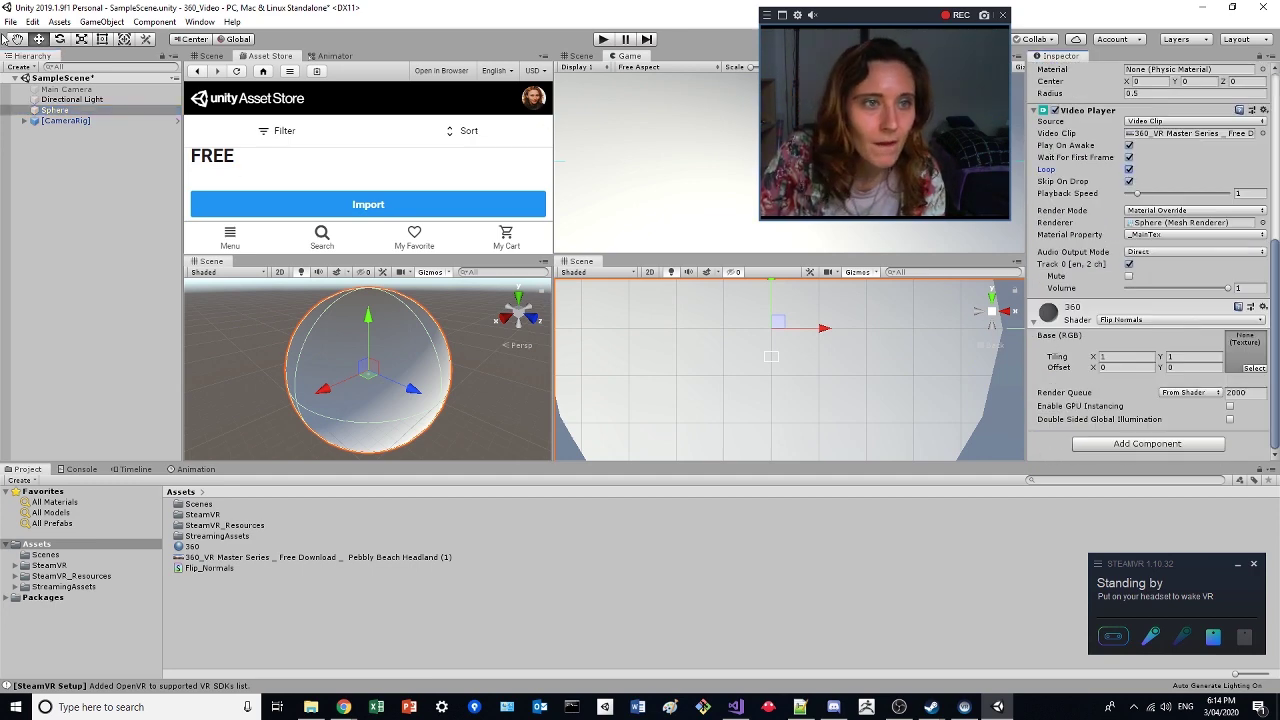
{"action": "left_click", "coordinate": [10, 21]}
{"action": "left_click", "coordinate": [18, 70]}
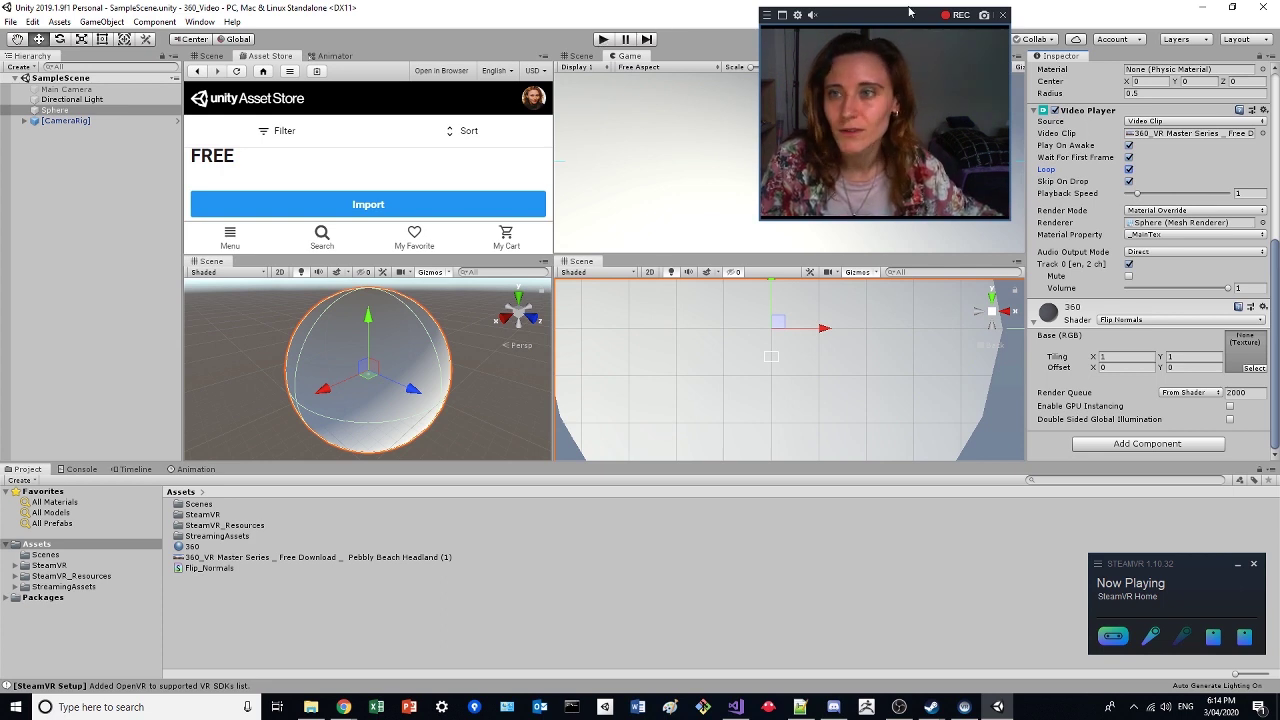
Enter Play mode, accept the SteamVR example action files, and generate the input actions.
{"action": "left_click_drag", "start_coordinate": [893, 25], "coordinate": [1160, 17]}
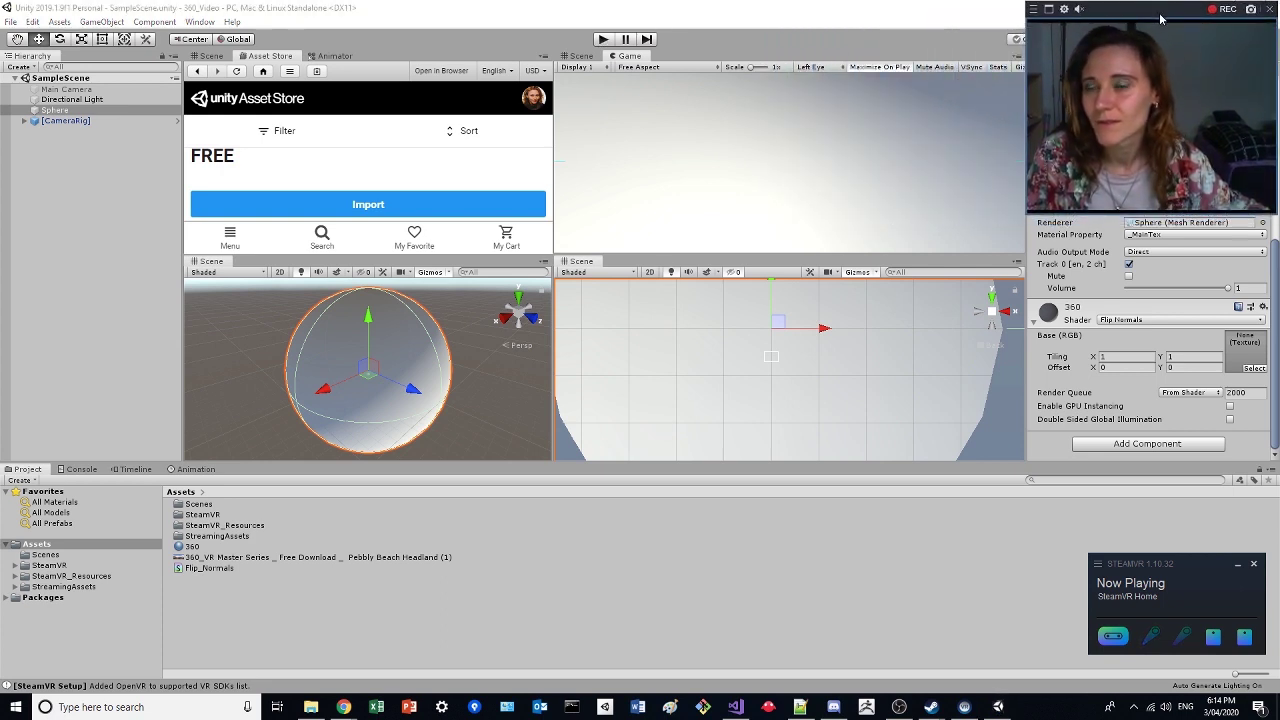
{"action": "left_click", "coordinate": [602, 40]}
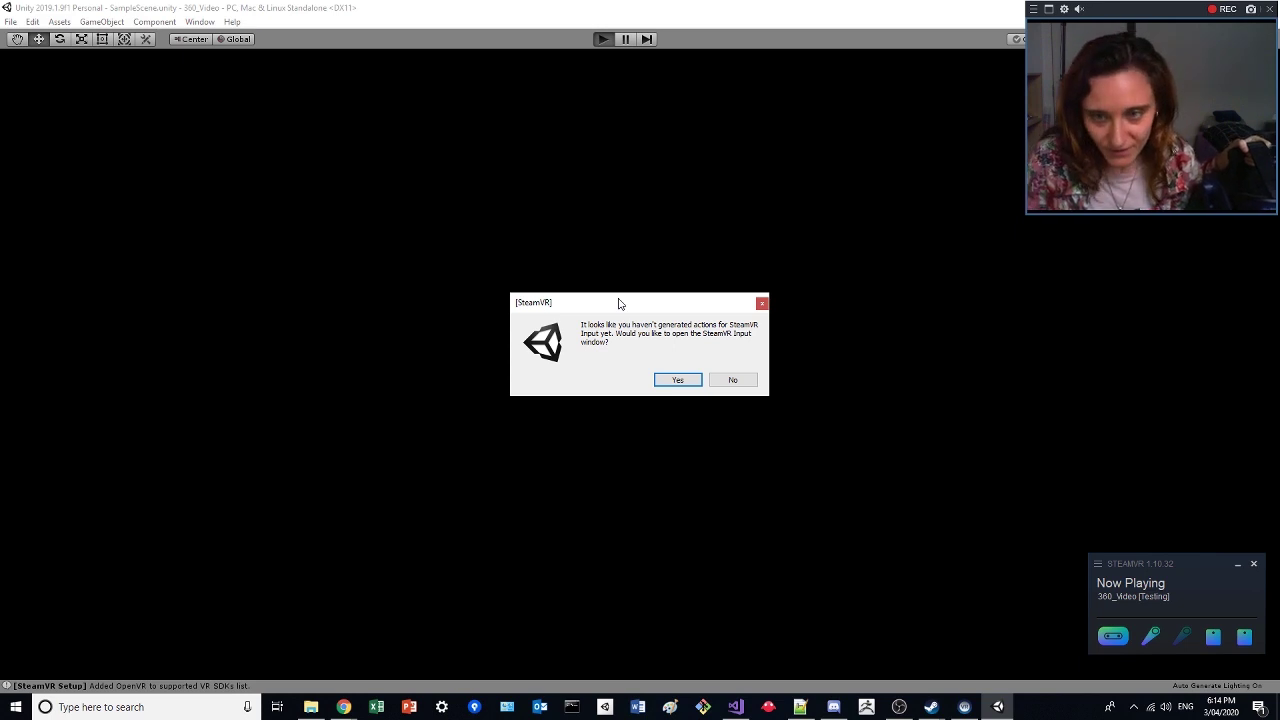
{"action": "left_click", "coordinate": [679, 381]}
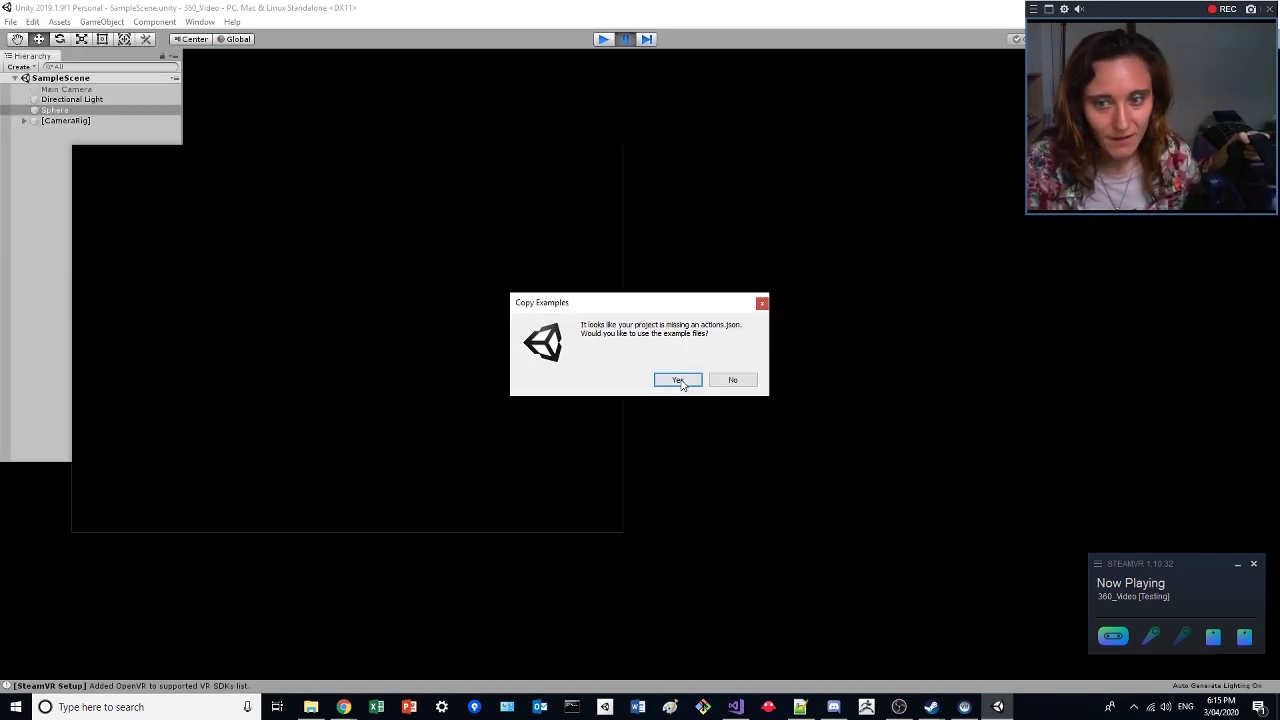
{"action": "left_click", "coordinate": [677, 382]}
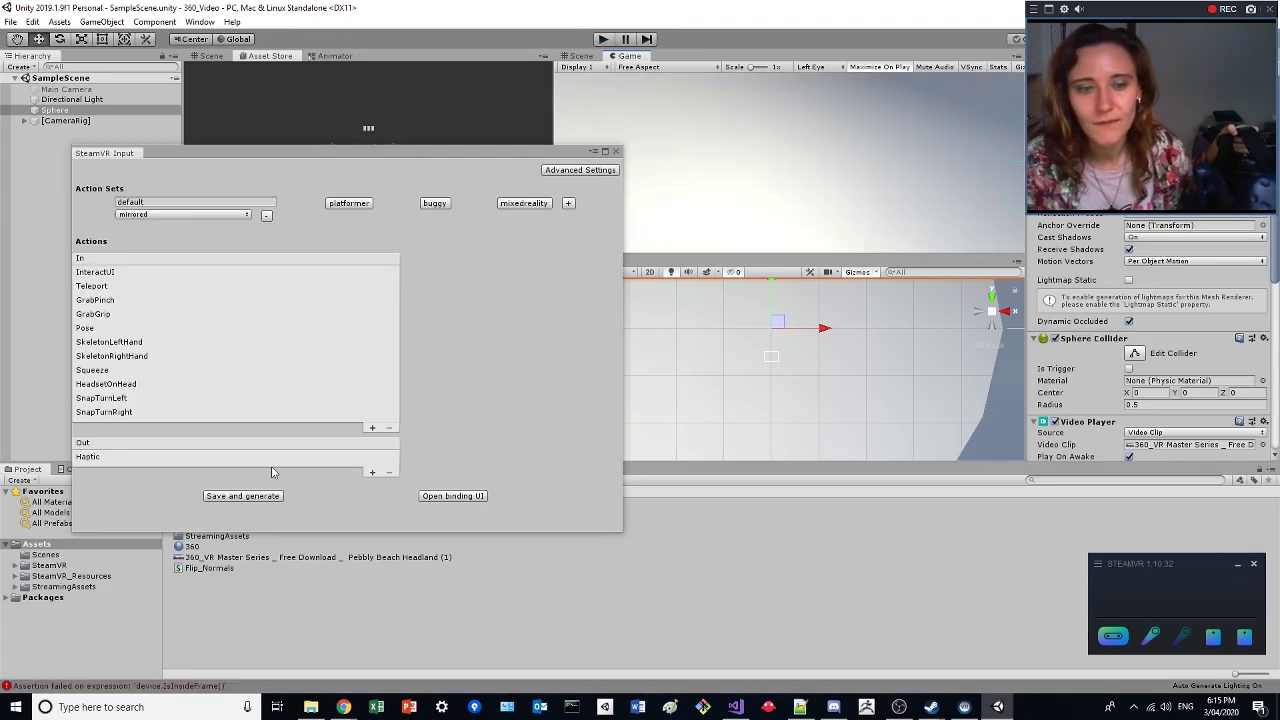
{"action": "left_click", "coordinate": [256, 497]}
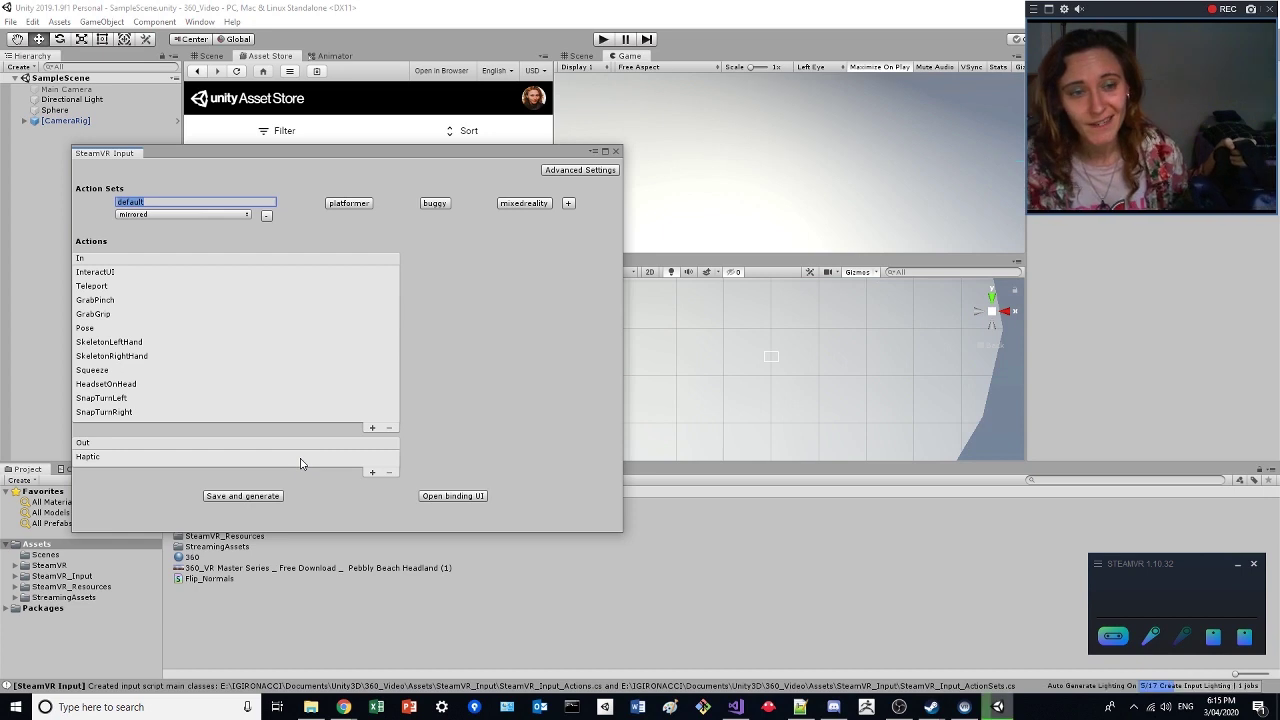
{"action": "left_click", "coordinate": [617, 152]}
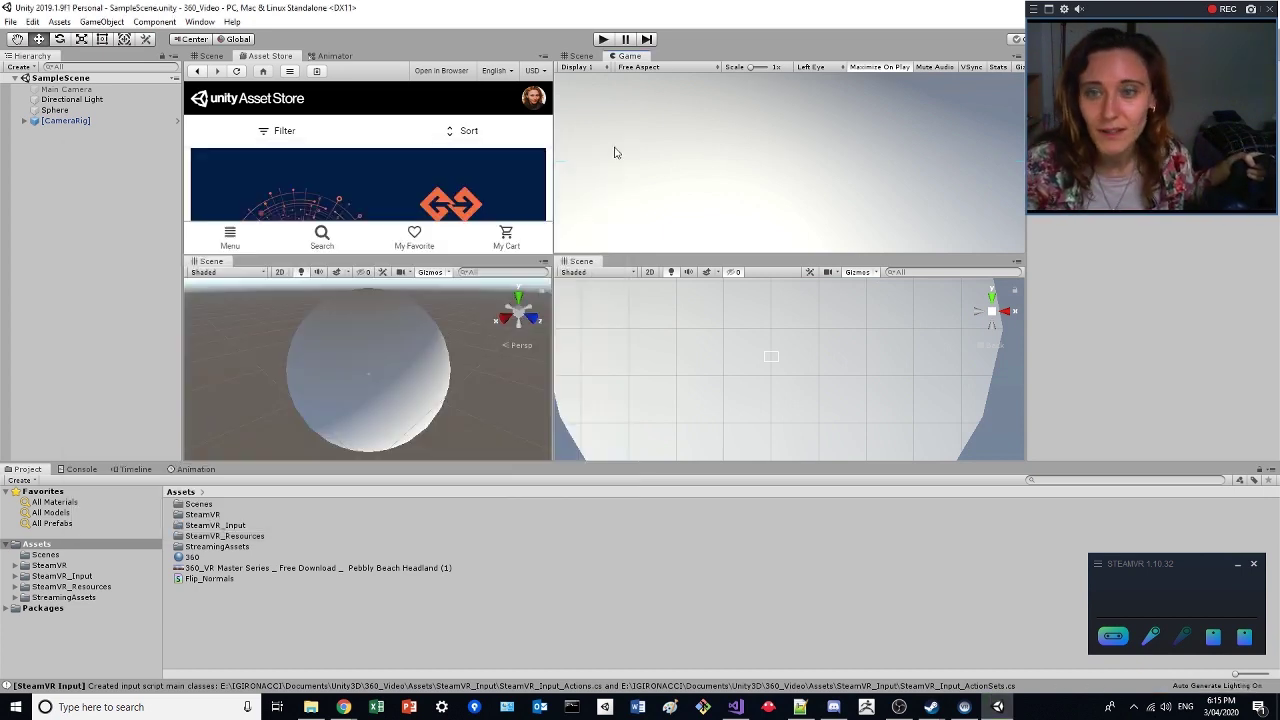
{"action": "left_click", "coordinate": [603, 40]}
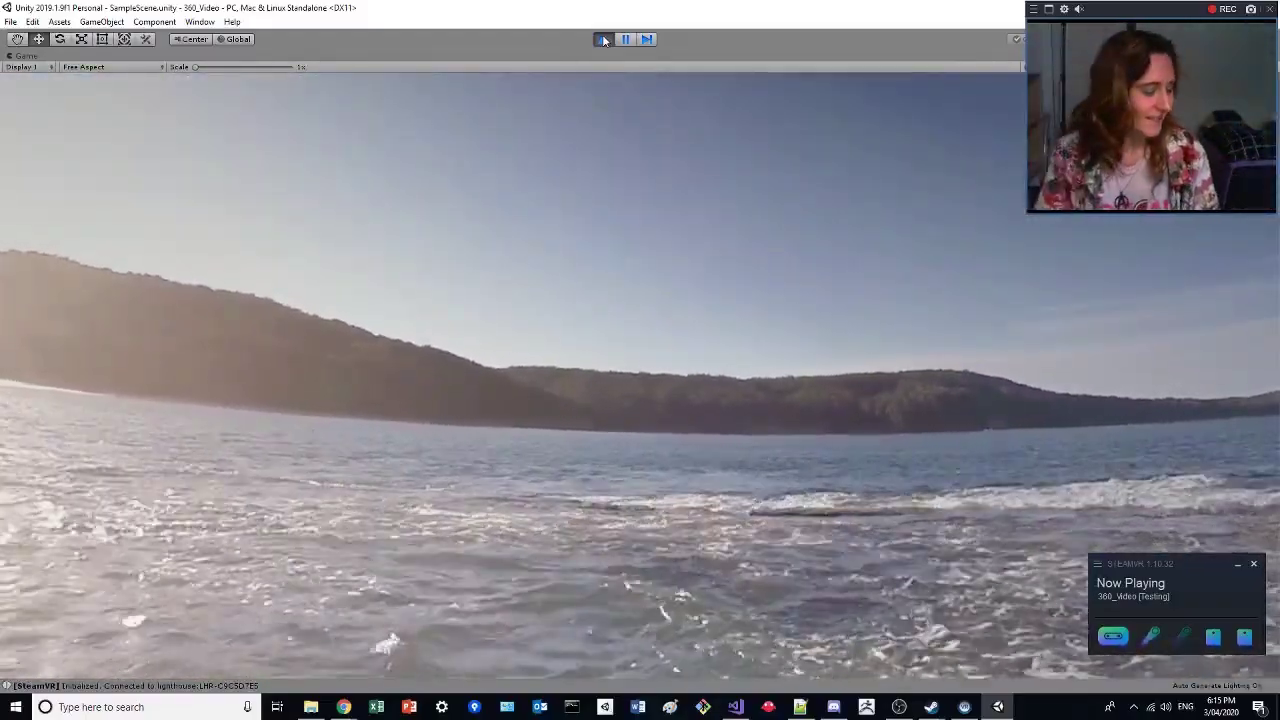
{"action": "left_click", "coordinate": [604, 40]}
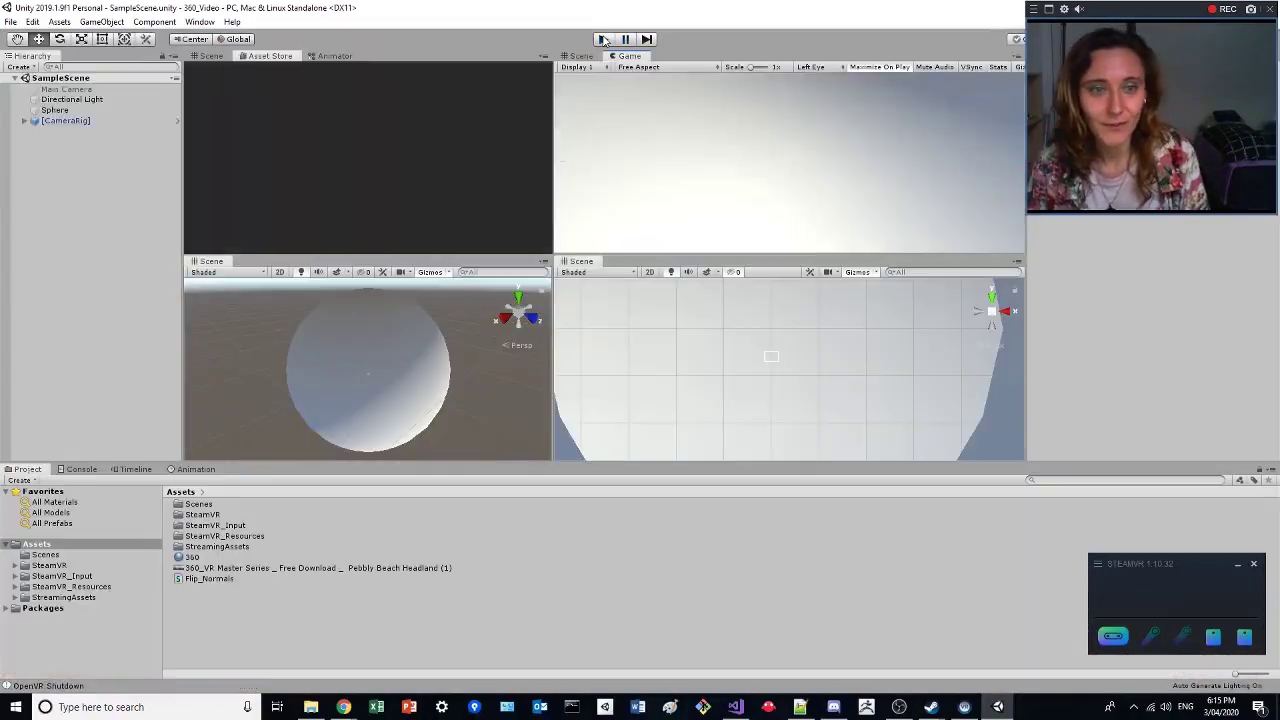